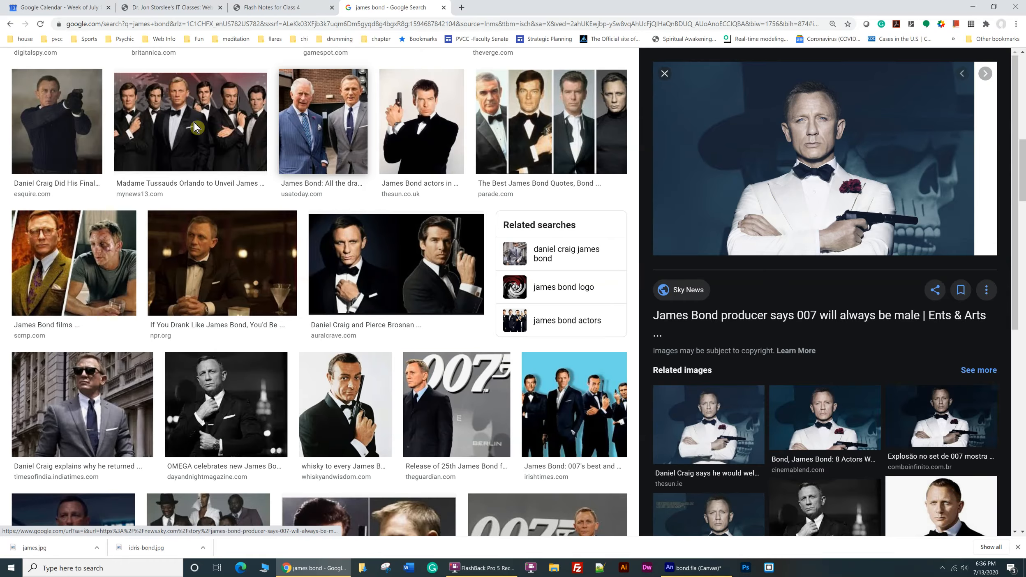
pyautogui.scroll(5, 206, 111)
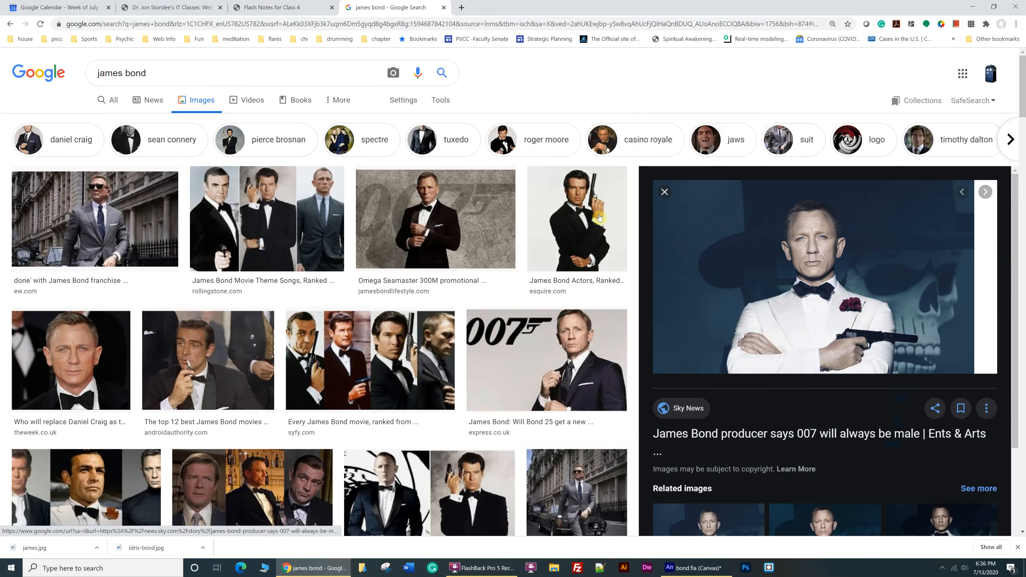
# Look through the James Bond image search results and the enlarged picture, close that tab and return to Animate.
pyautogui.rightClick(792, 224)
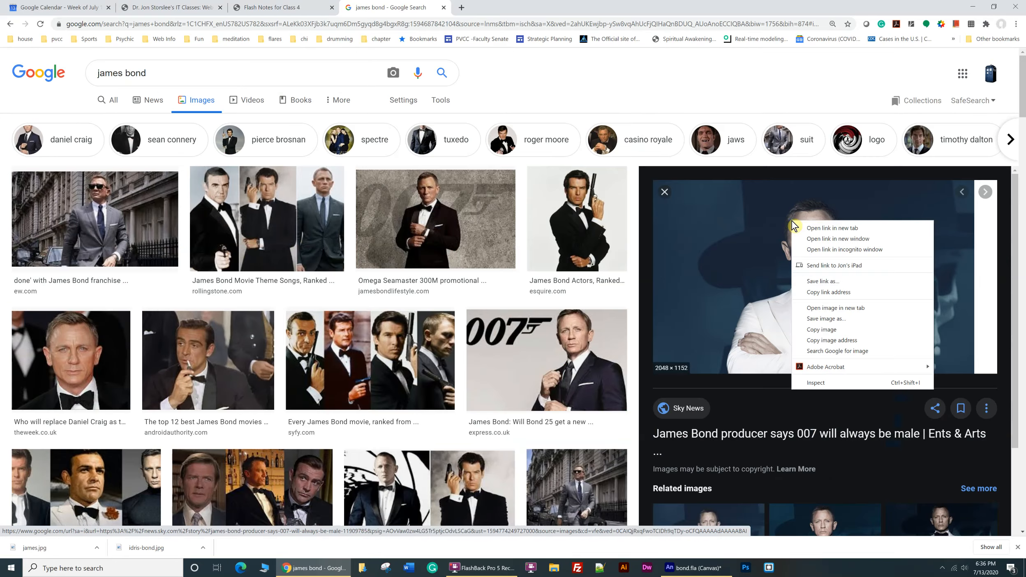
pyautogui.click(515, 313)
pyautogui.scroll(-10, 517, 310)
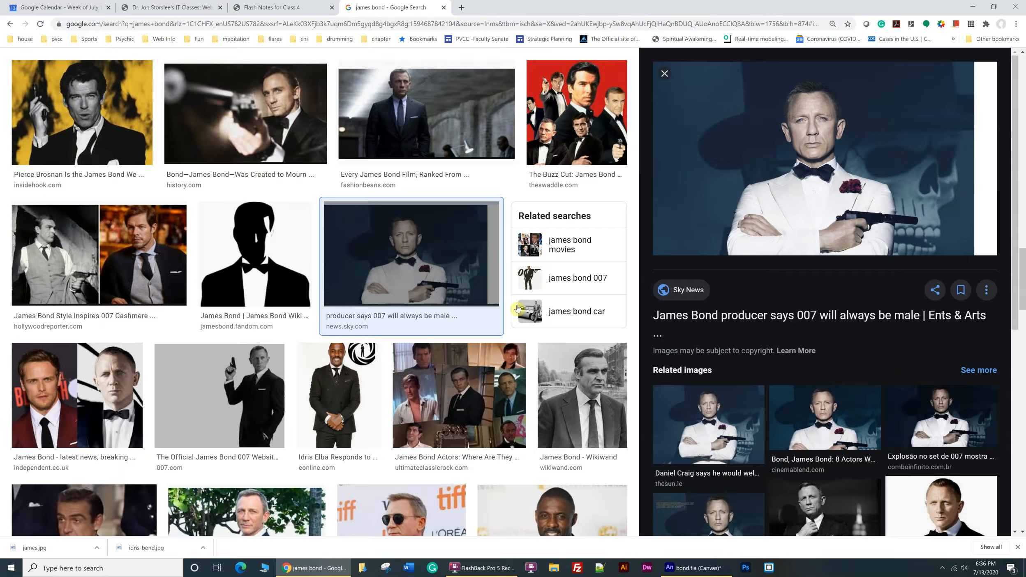
pyautogui.scroll(-5, 518, 310)
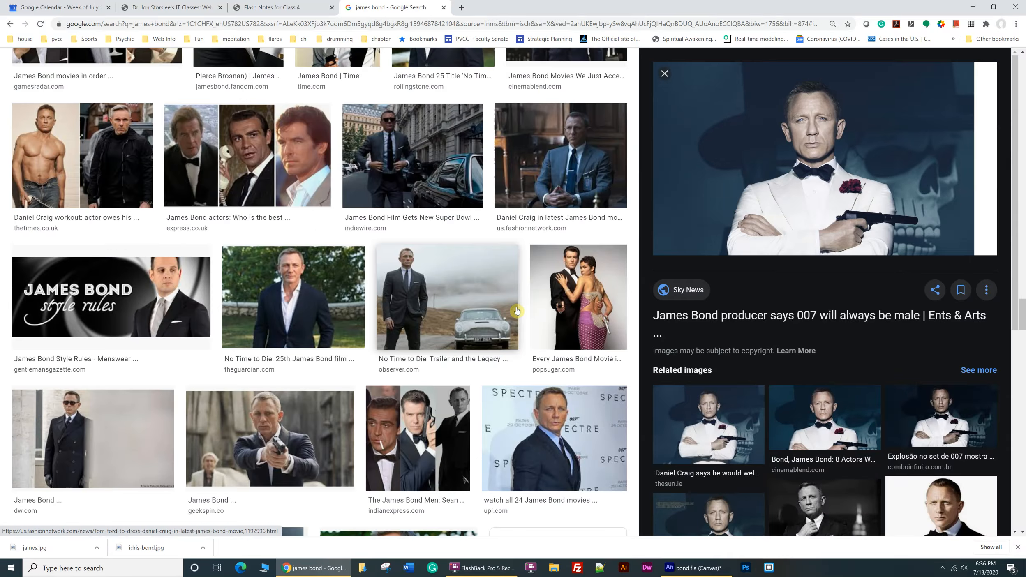
pyautogui.scroll(-10, 517, 311)
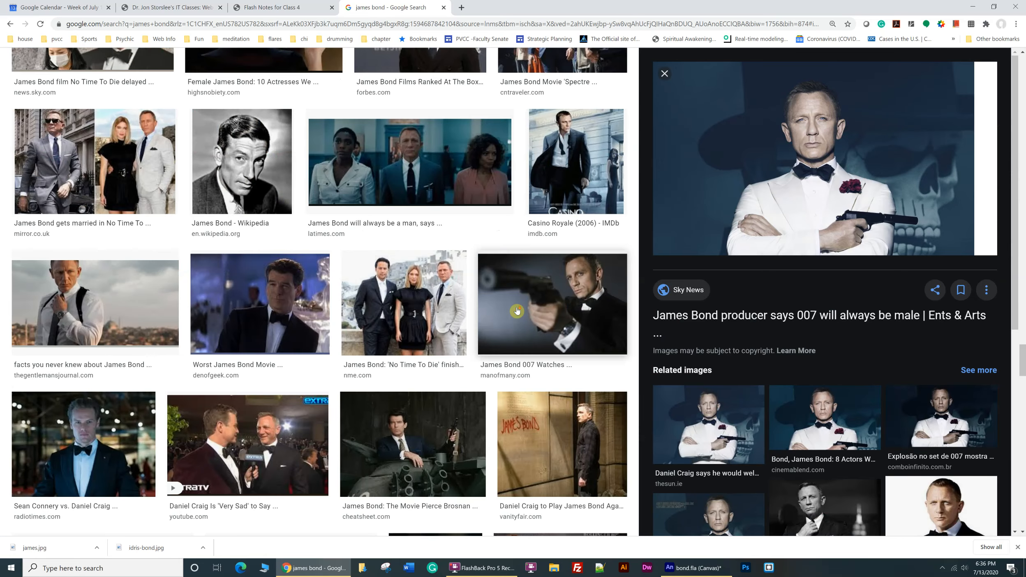
pyautogui.scroll(-10, 517, 311)
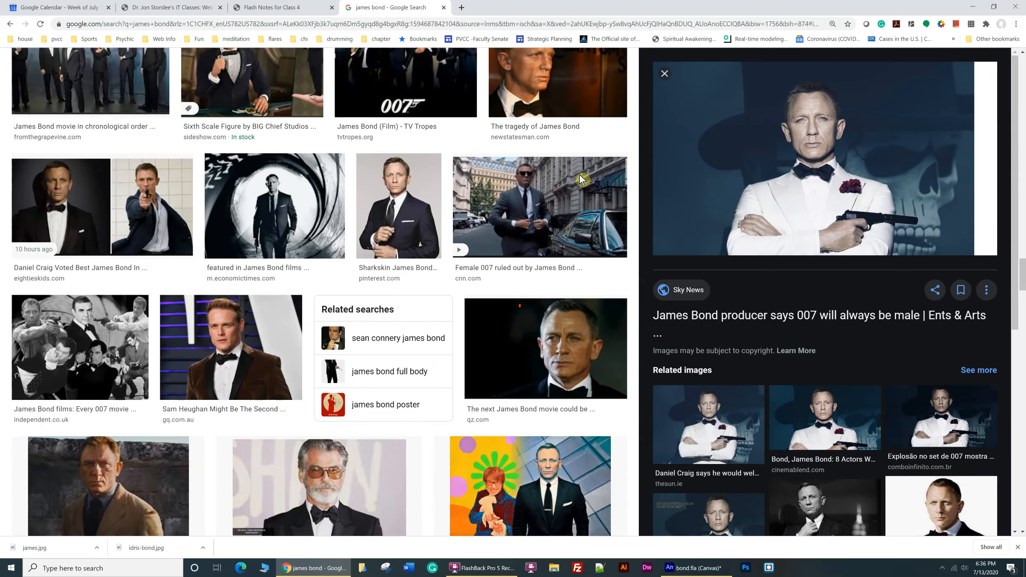
pyautogui.scroll(-10, 347, 381)
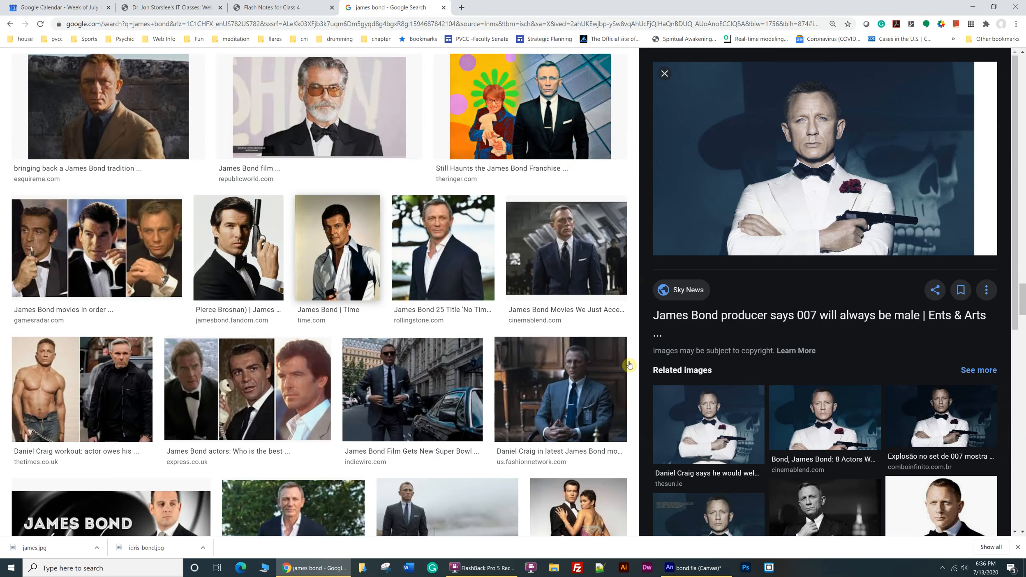
pyautogui.click(443, 7)
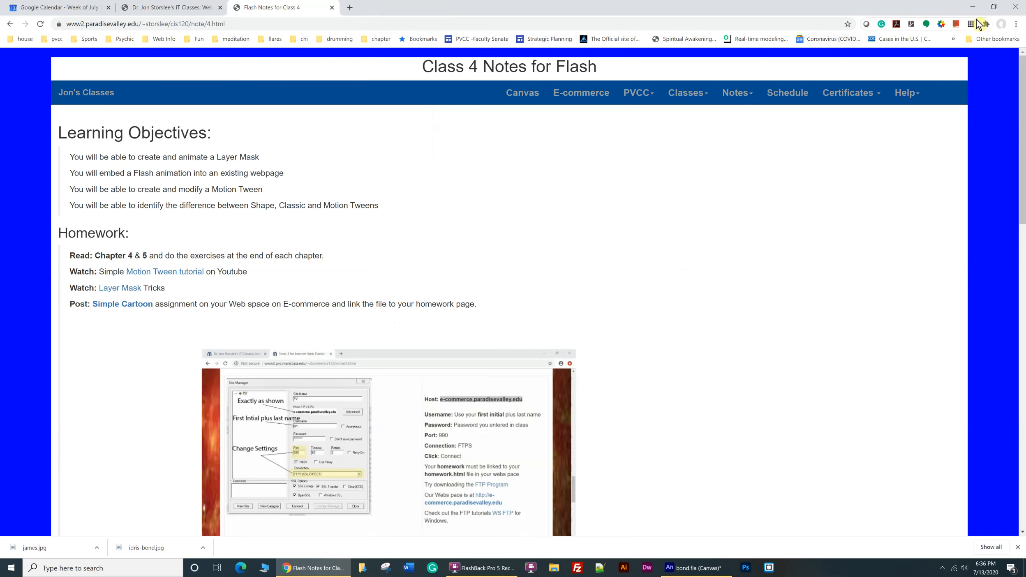
pyautogui.click(971, 7)
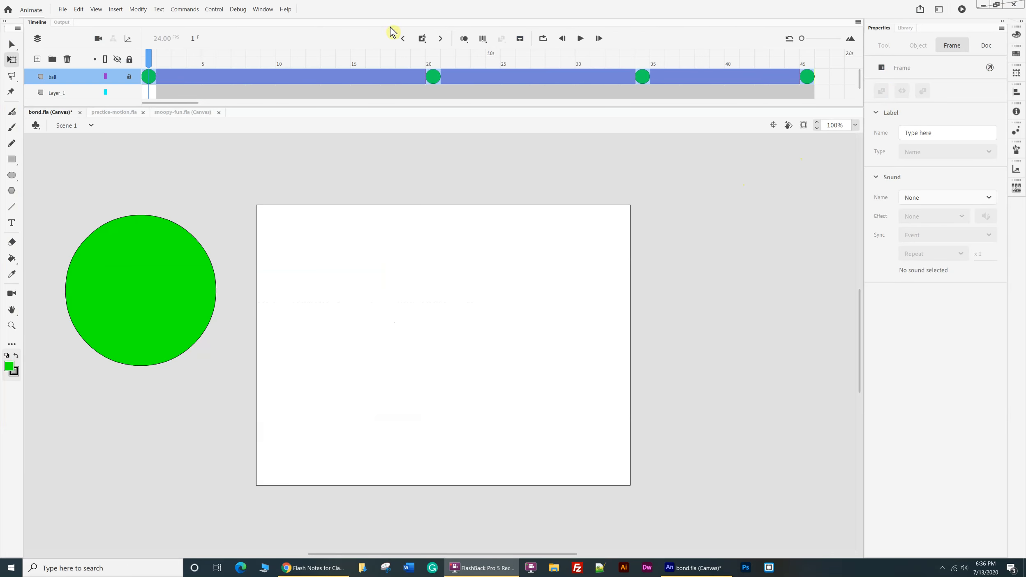
# Play the ball animation, hide the ball layer and make Layer_1 the active layer.
pyautogui.click(580, 38)
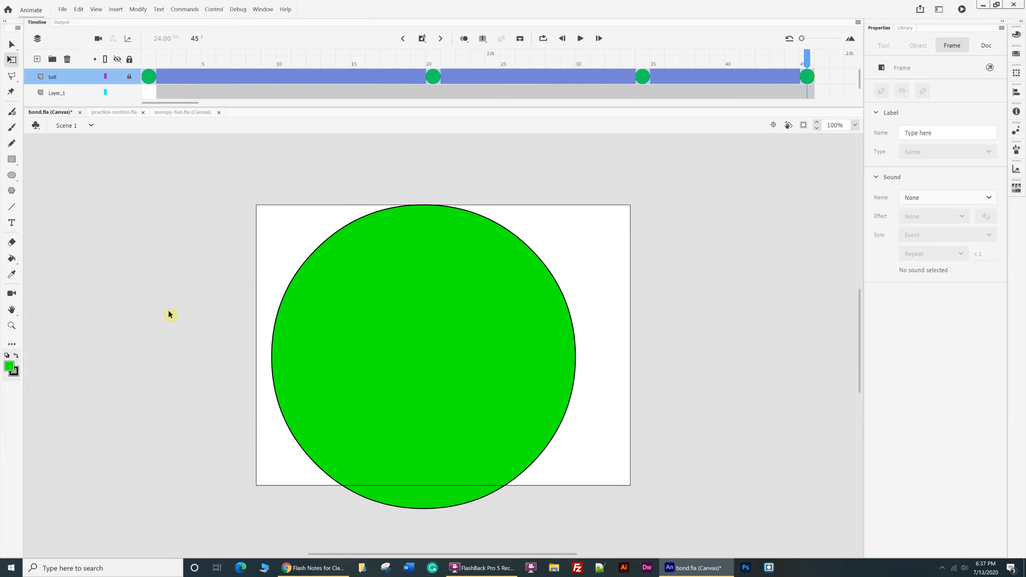
pyautogui.press('Return')
pyautogui.click(118, 77)
pyautogui.click(64, 95)
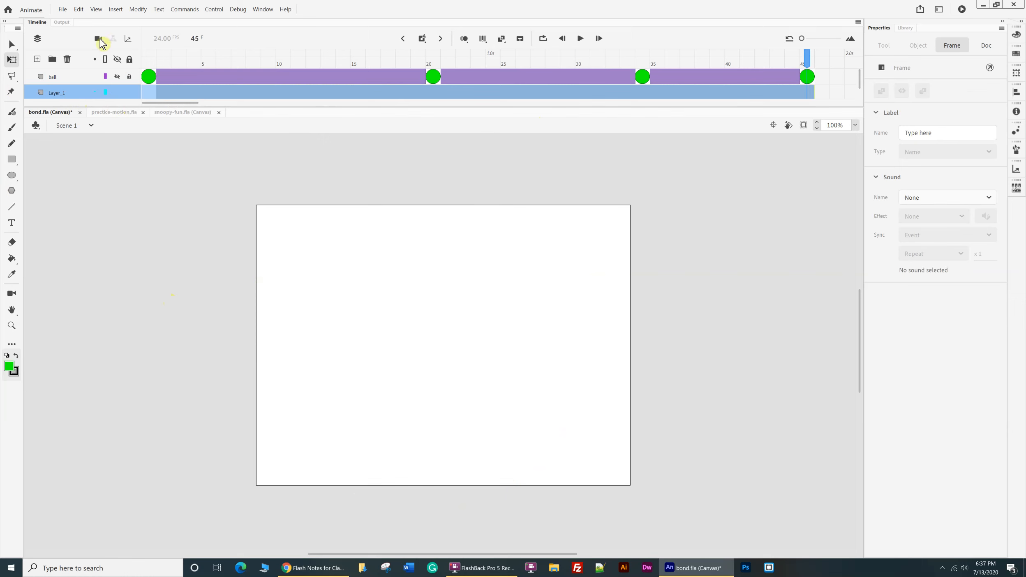
# Import idris-bond.jpg to the stage on Layer_1 at frame 45 without replacing the existing library items.
pyautogui.click(62, 9)
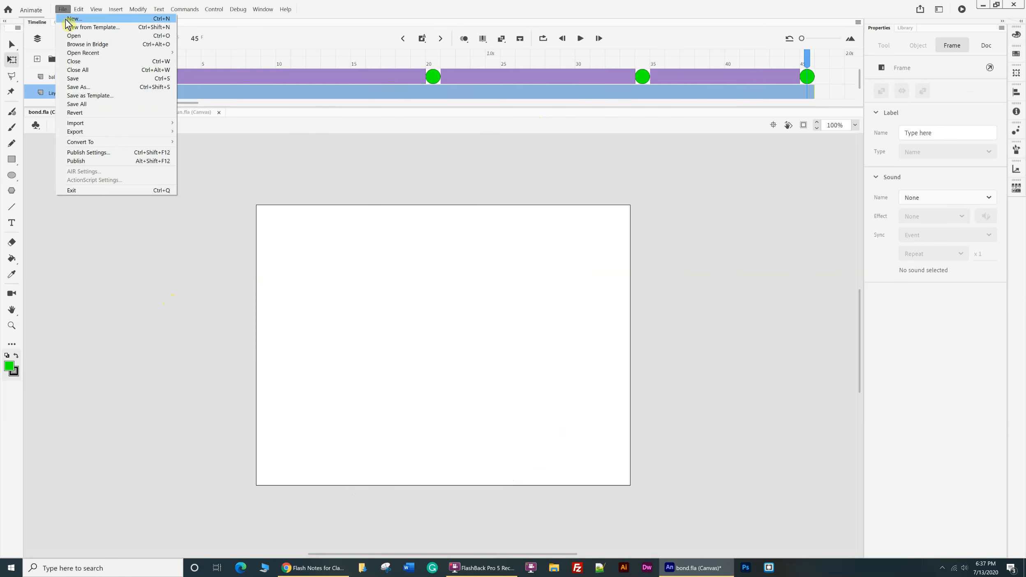
pyautogui.moveTo(85, 125)
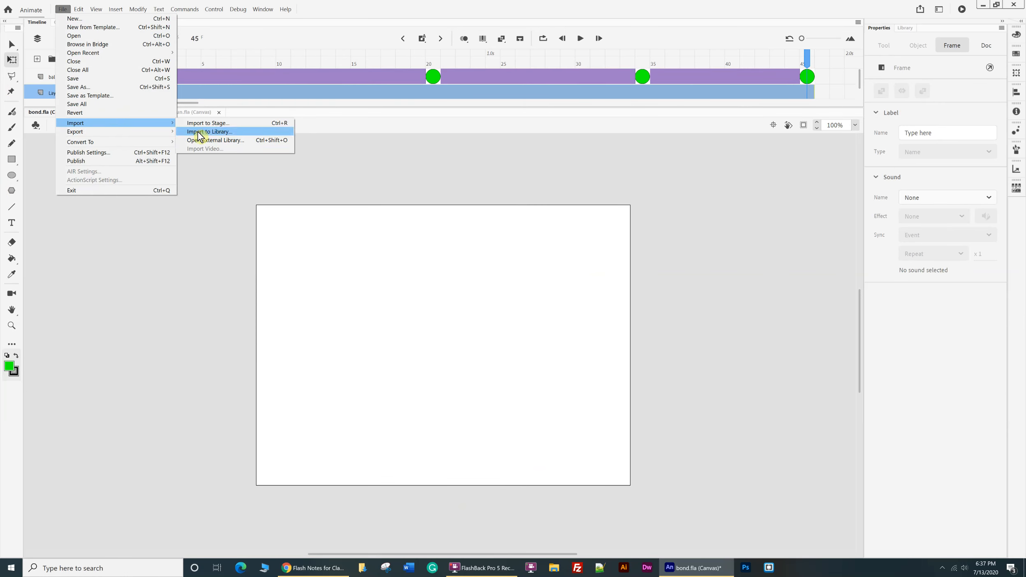
pyautogui.click(209, 125)
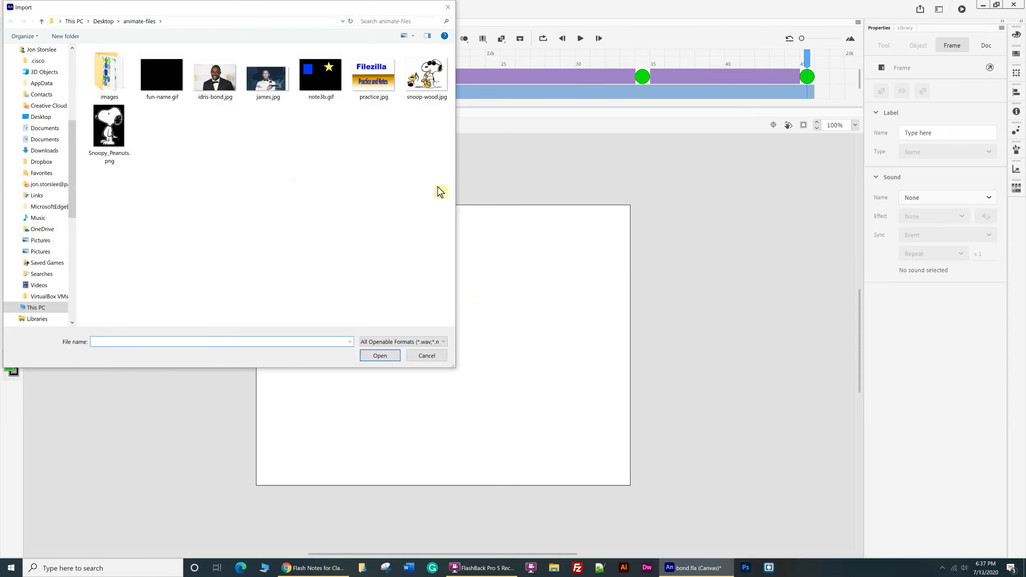
pyautogui.click(222, 81)
pyautogui.click(380, 356)
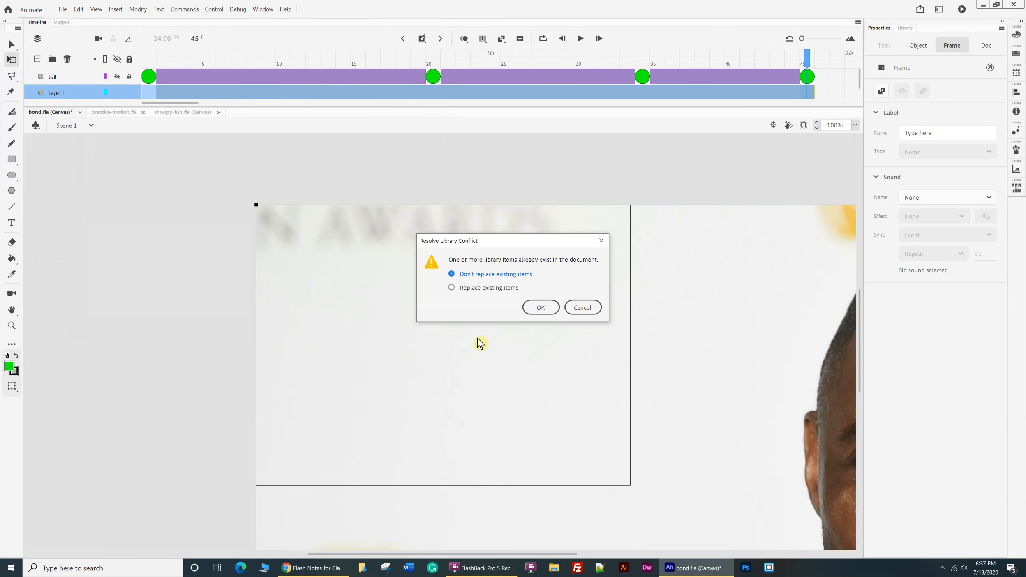
pyautogui.click(539, 309)
# Set the imported picture's width to 1000 and position it over the stage at about X -155, Y 0.
pyautogui.moveTo(746, 347); pyautogui.dragTo(559, 352)
pyautogui.moveTo(398, 348); pyautogui.dragTo(348, 305)
pyautogui.moveTo(709, 382); pyautogui.dragTo(587, 320)
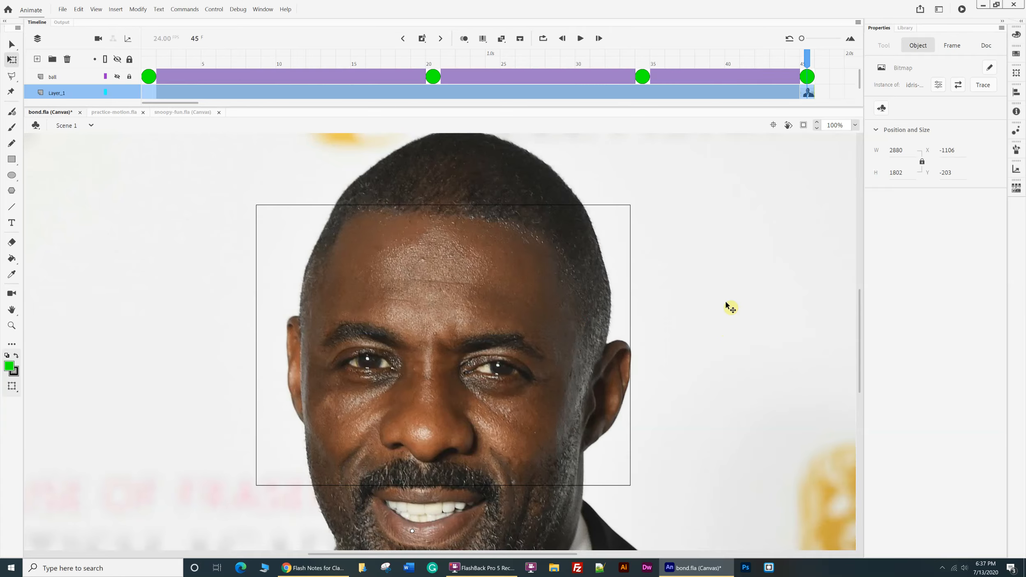
pyautogui.moveTo(545, 288); pyautogui.dragTo(556, 351)
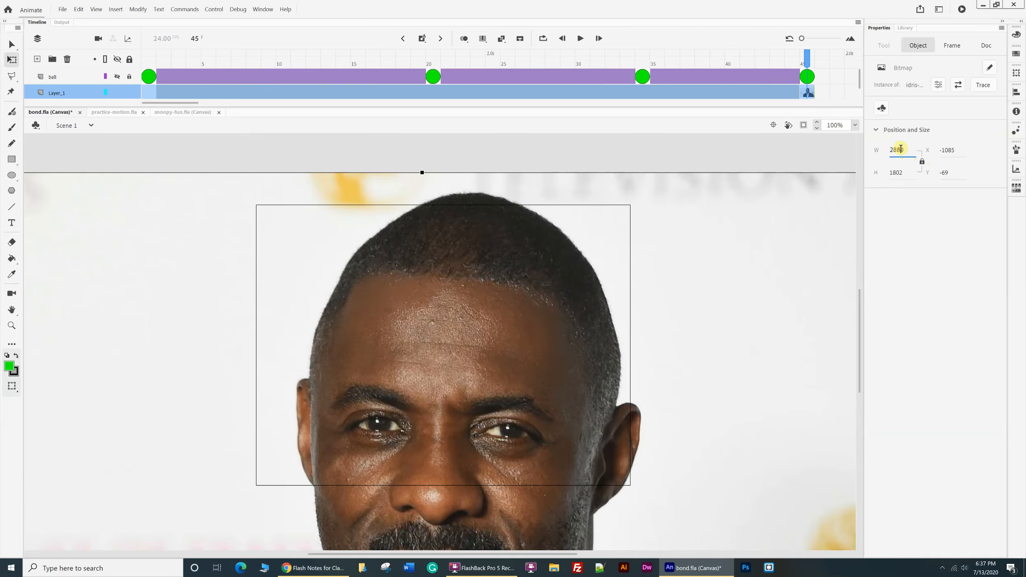
pyautogui.click(909, 151)
pyautogui.write('1000')
pyautogui.press('Return')
pyautogui.moveTo(70, 282); pyautogui.dragTo(376, 332)
pyautogui.moveTo(438, 318); pyautogui.dragTo(477, 304)
pyautogui.press('Right')
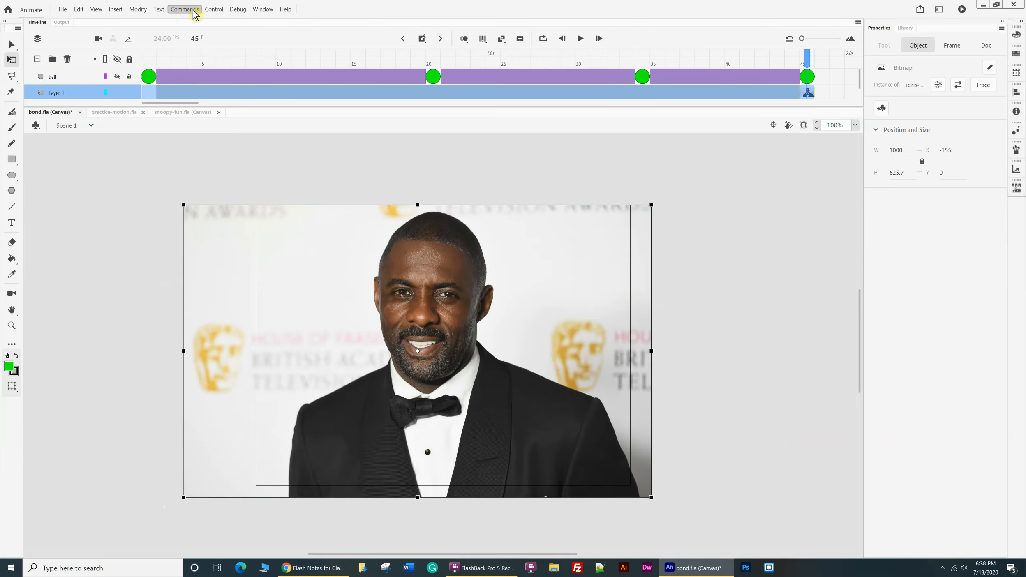
# Test the movie in the browser, return to Animate and show the timeline again.
pyautogui.click(219, 10)
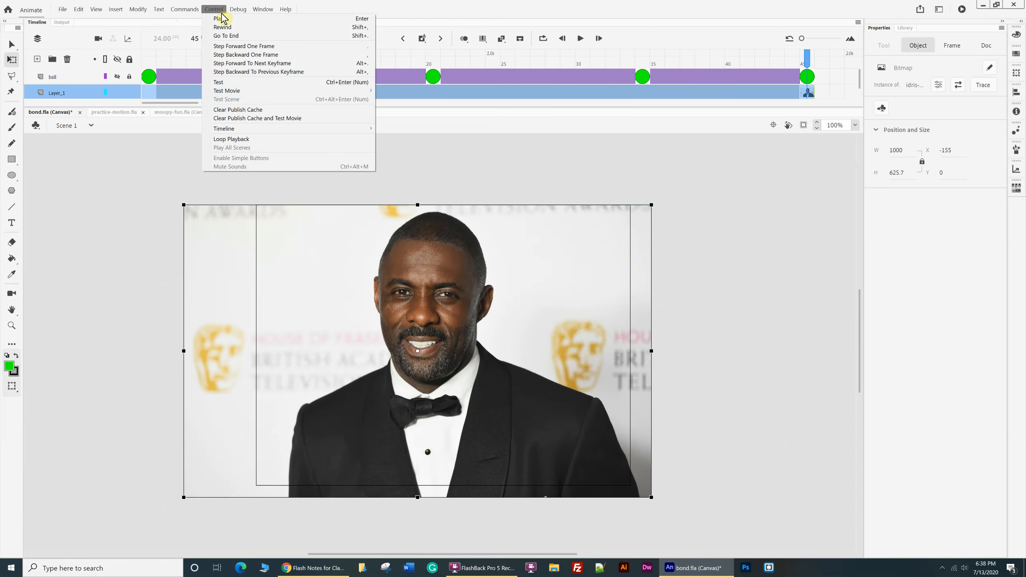
pyautogui.click(231, 83)
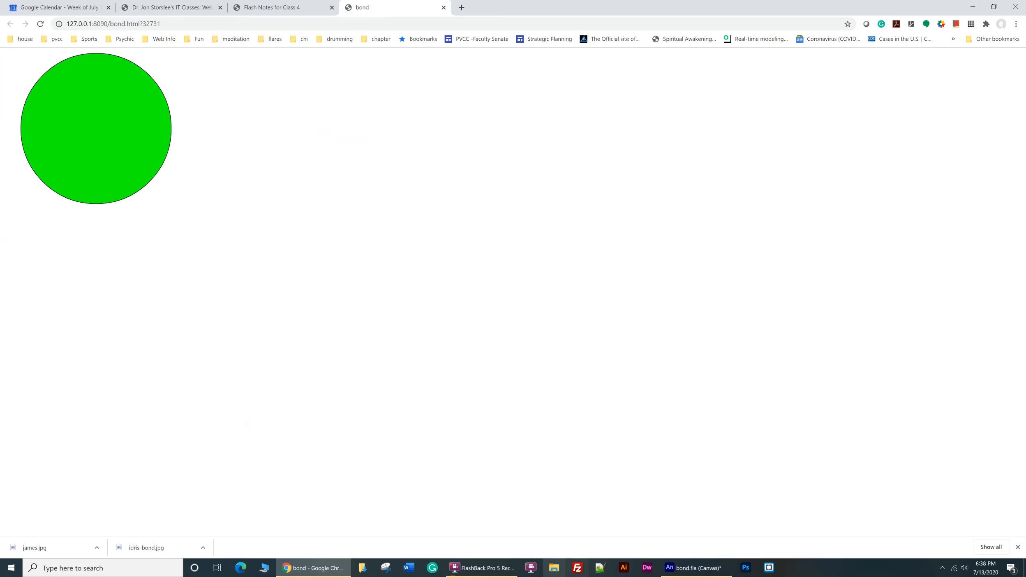
pyautogui.click(694, 567)
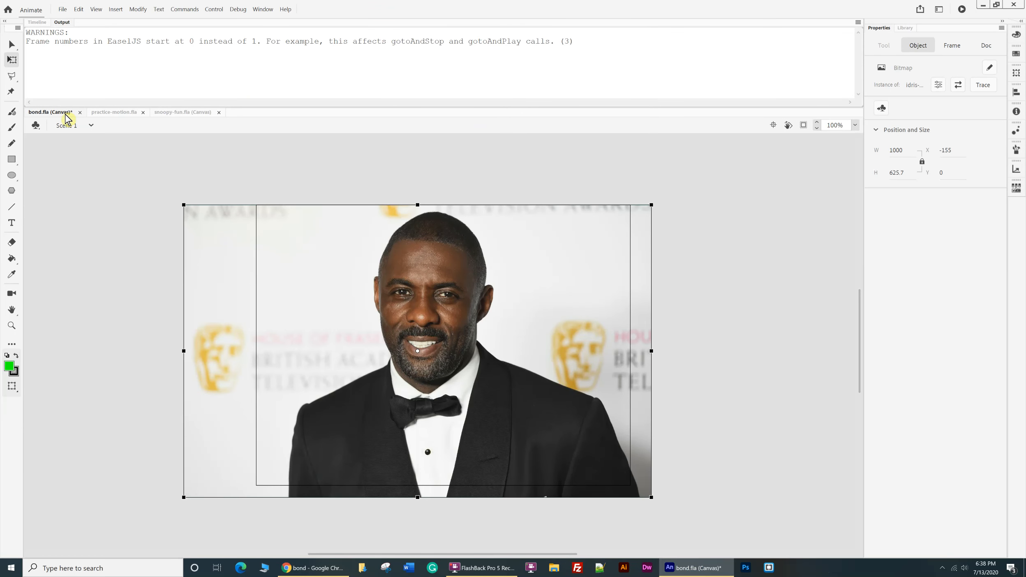
pyautogui.click(37, 22)
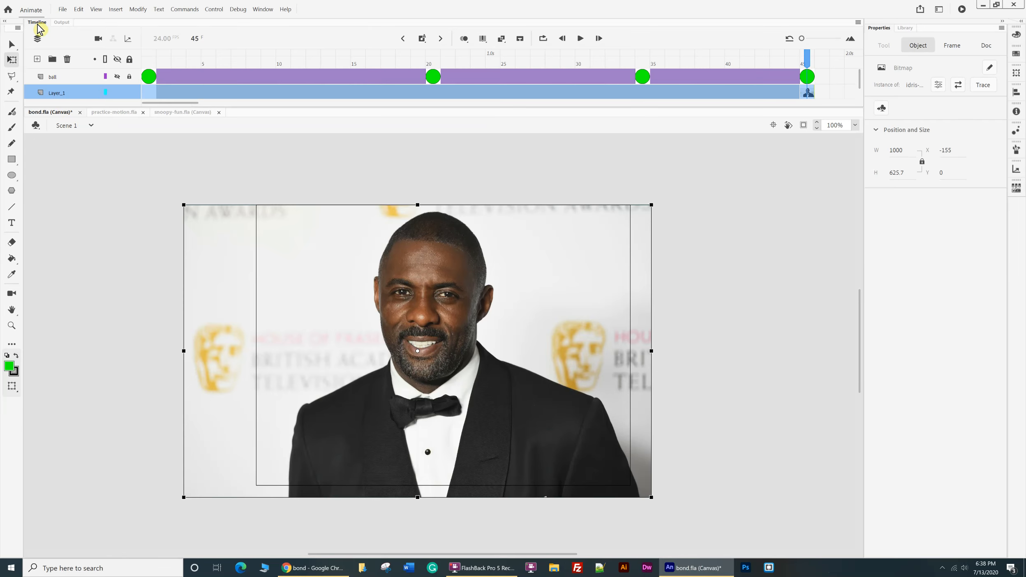
# Shift the picture's keyframe on Layer_1 to frame 53 and extend the ball layer to frame 53.
pyautogui.click(805, 92)
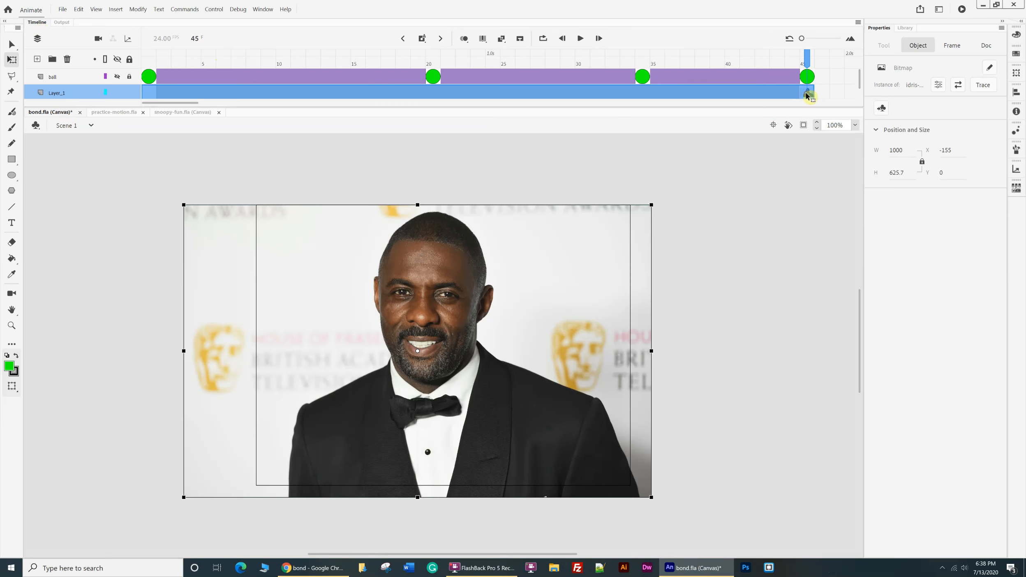
pyautogui.scroll(-1, 448, 93)
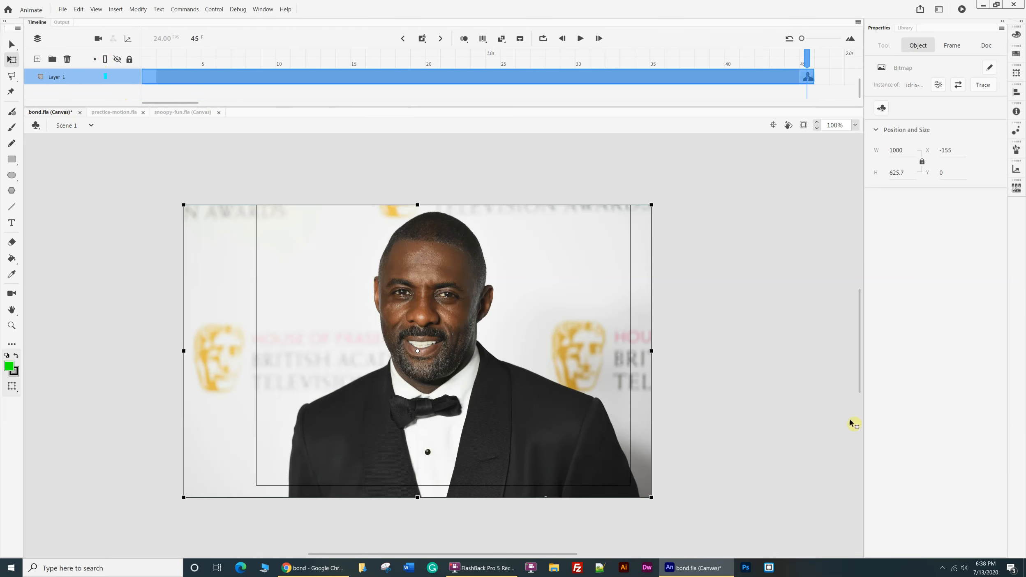
pyautogui.press('F5')
pyautogui.press('F5')
pyautogui.press('F5')
pyautogui.press('F5')
pyautogui.press('F5')
pyautogui.press('F5')
pyautogui.press('F5')
pyautogui.press('F5')
pyautogui.scroll(1, 432, 65)
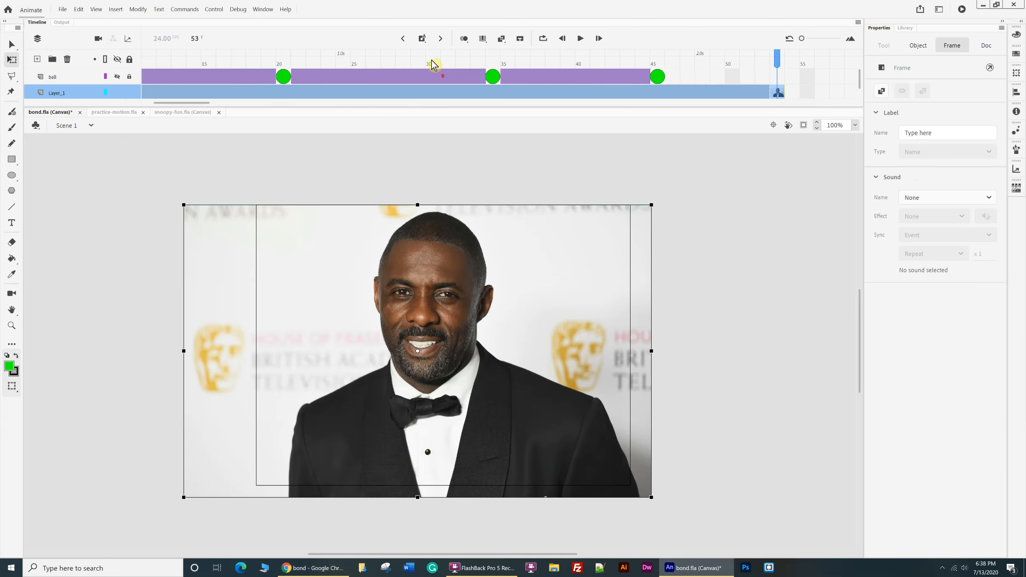
pyautogui.click(780, 94)
pyautogui.click(780, 95)
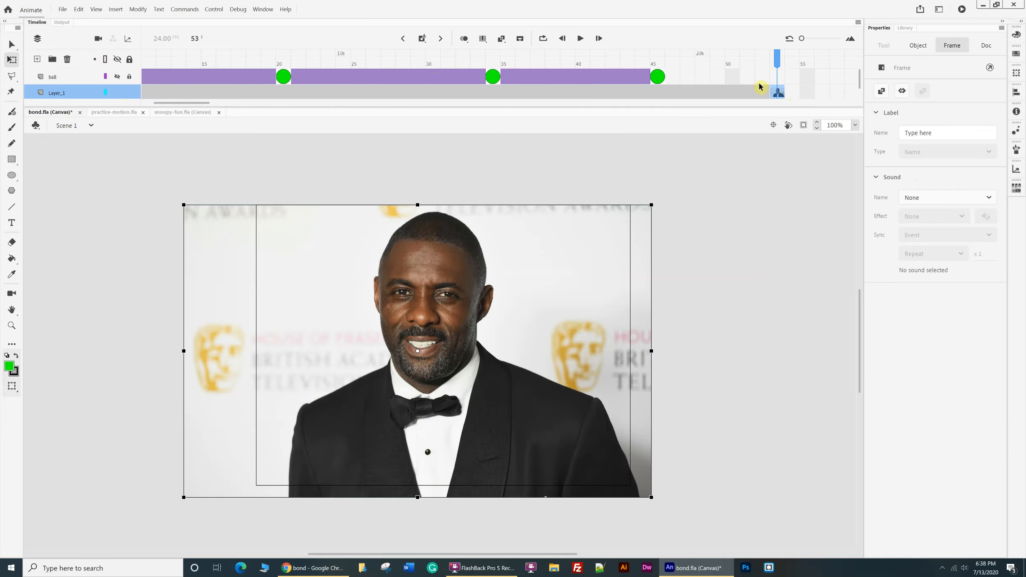
pyautogui.click(778, 77)
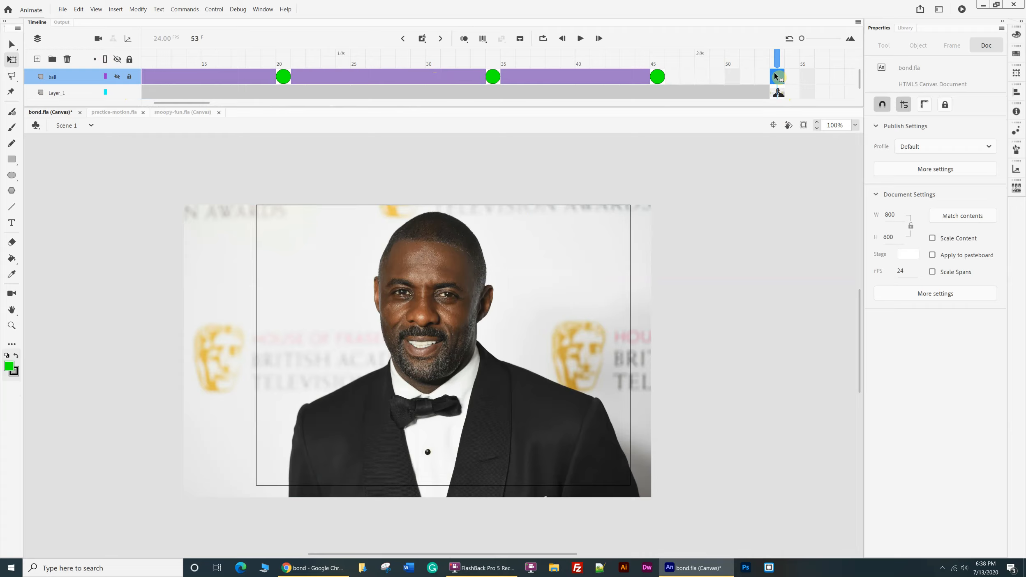
# Clear the picture's keyframe at frame 53 of Layer_1 and select the layer's first frame.
pyautogui.rightClick(779, 96)
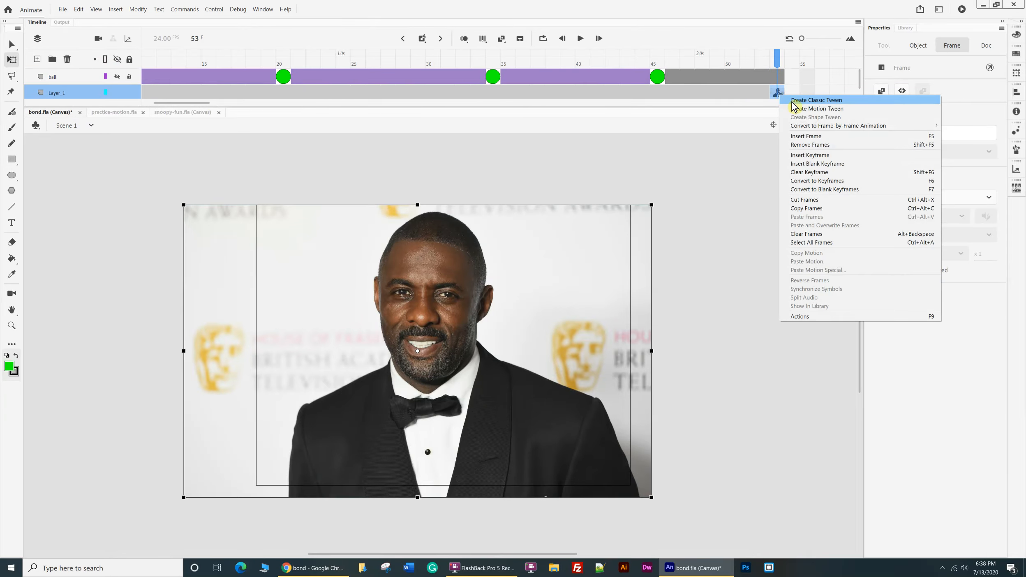
pyautogui.click(816, 174)
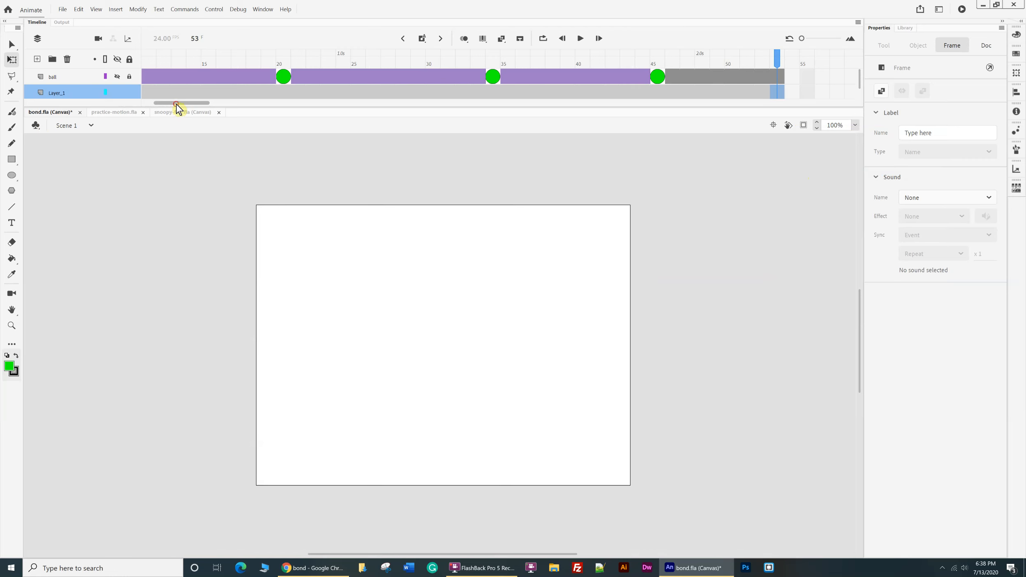
pyautogui.moveTo(177, 104); pyautogui.dragTo(150, 105)
pyautogui.click(153, 93)
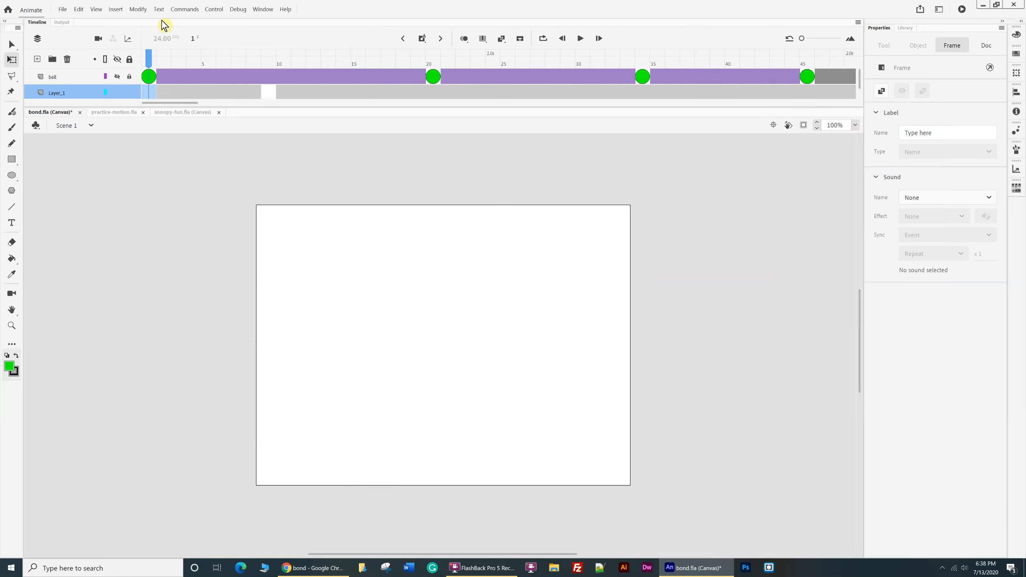
pyautogui.hotkey('ctrl', 'v')
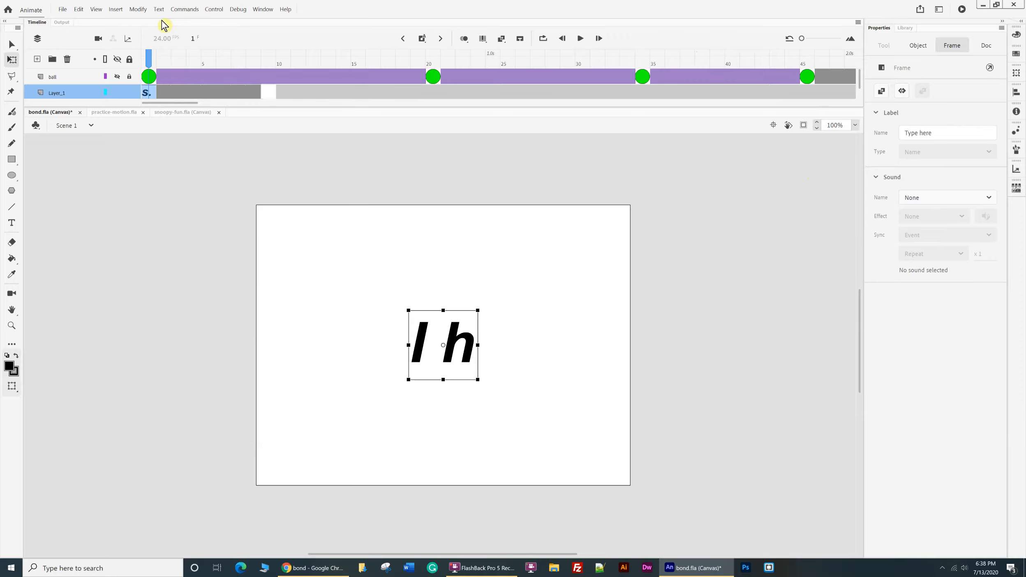
pyautogui.press('Delete')
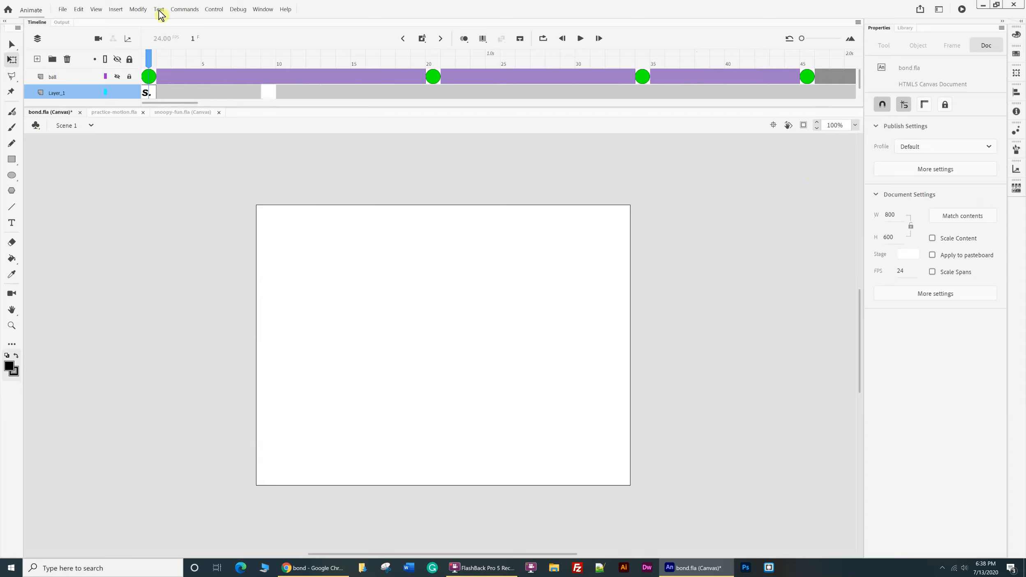
pyautogui.click(147, 96)
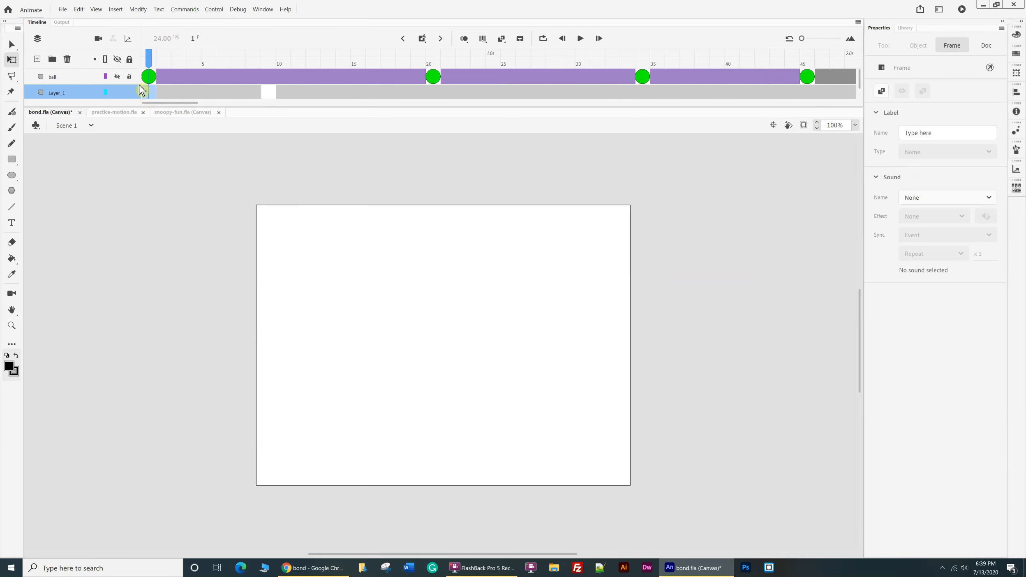
# Import idris-bond.jpg onto the stage in frame 1 of Layer_1, replacing the existing library items.
pyautogui.click(63, 9)
pyautogui.moveTo(86, 123)
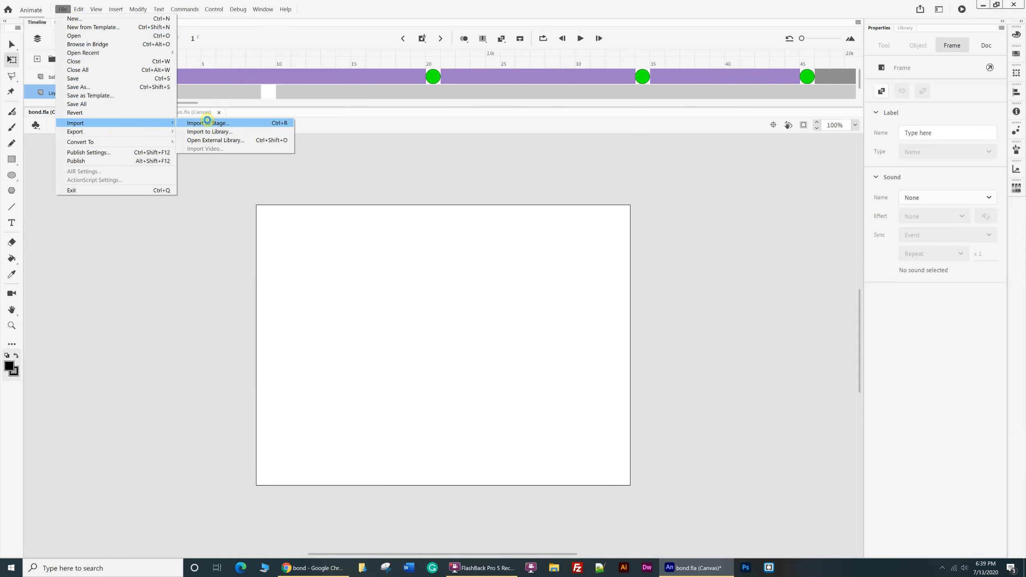
pyautogui.click(203, 123)
pyautogui.click(214, 81)
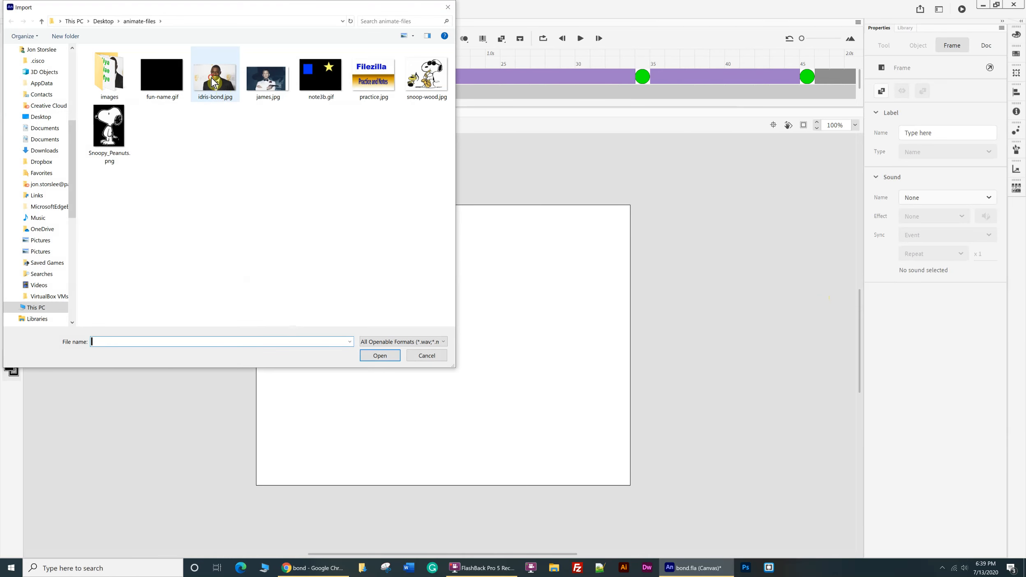
pyautogui.click(382, 356)
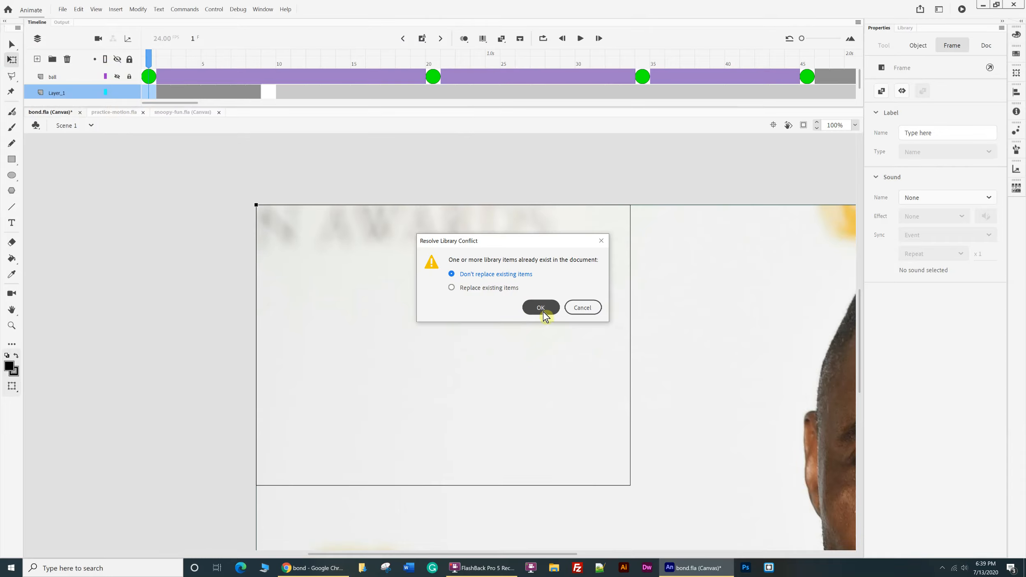
pyautogui.click(452, 288)
pyautogui.click(542, 309)
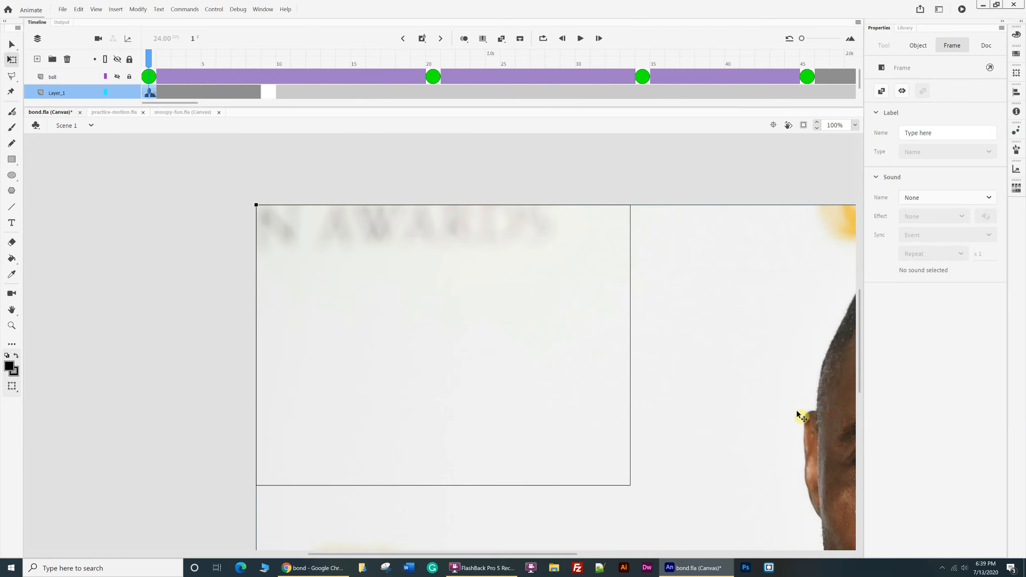
# Set the imported picture's width to 1000 and position it over the stage at about X -124, Y -7.
pyautogui.moveTo(801, 416); pyautogui.dragTo(531, 406)
pyautogui.moveTo(330, 363); pyautogui.dragTo(321, 351)
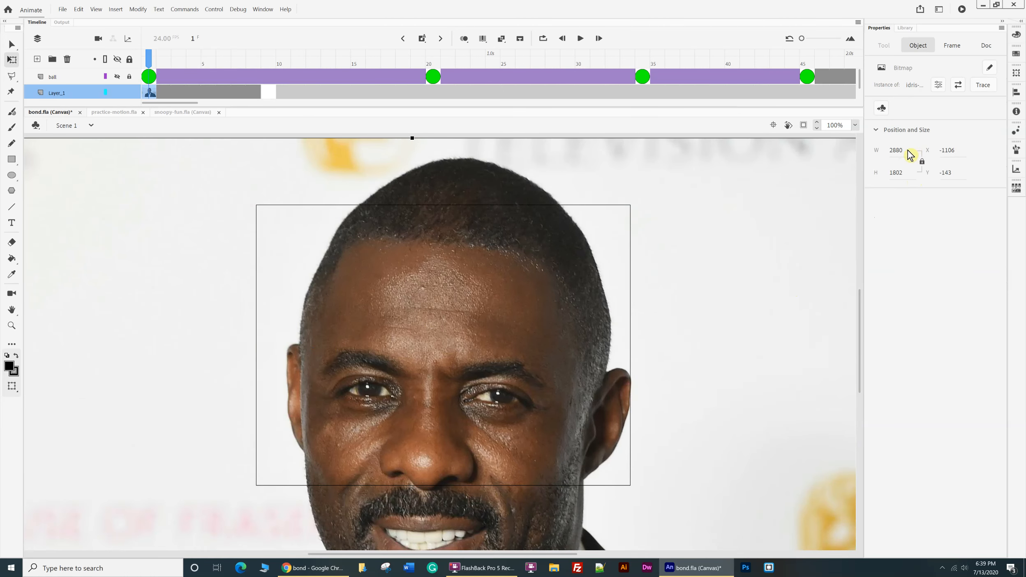
pyautogui.click(900, 152)
pyautogui.write('1000')
pyautogui.press('Return')
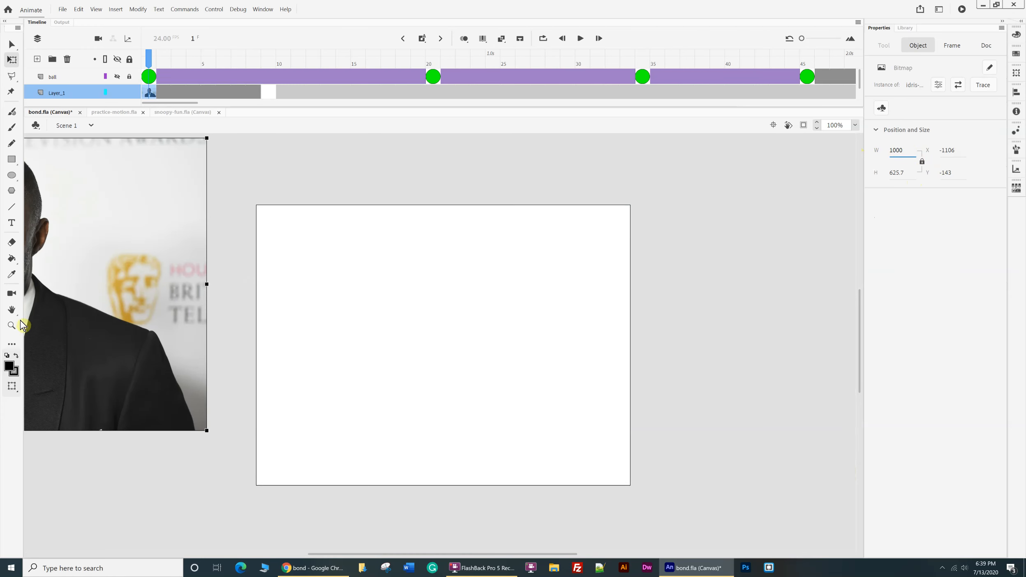
pyautogui.moveTo(33, 308); pyautogui.dragTo(478, 359)
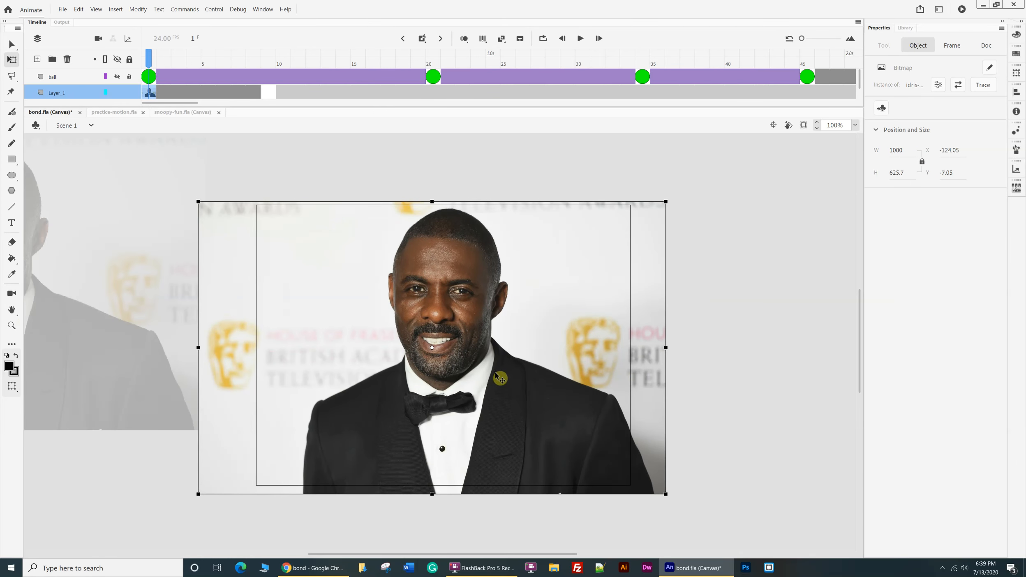
# Clear the blank keyframe at frame 9 of Layer_1 and play the animation from the first frame.
pyautogui.click(151, 92)
pyautogui.click(100, 185)
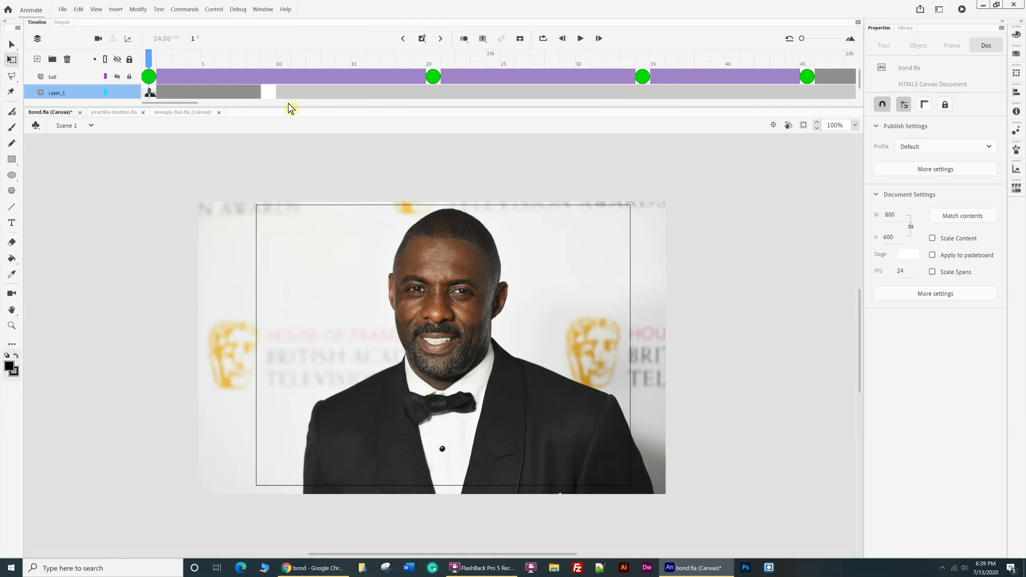
pyautogui.click(265, 92)
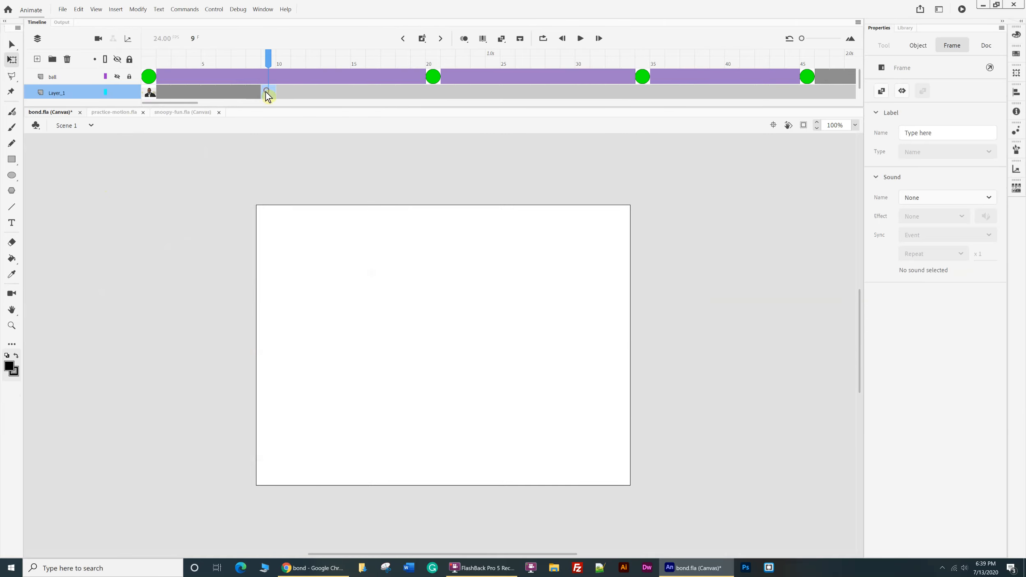
pyautogui.rightClick(265, 89)
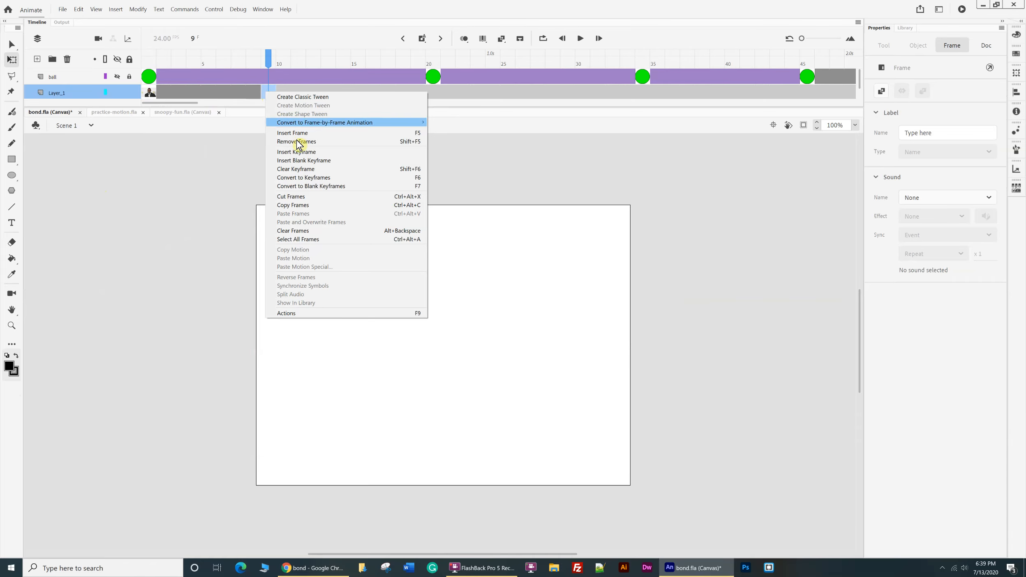
pyautogui.click(308, 169)
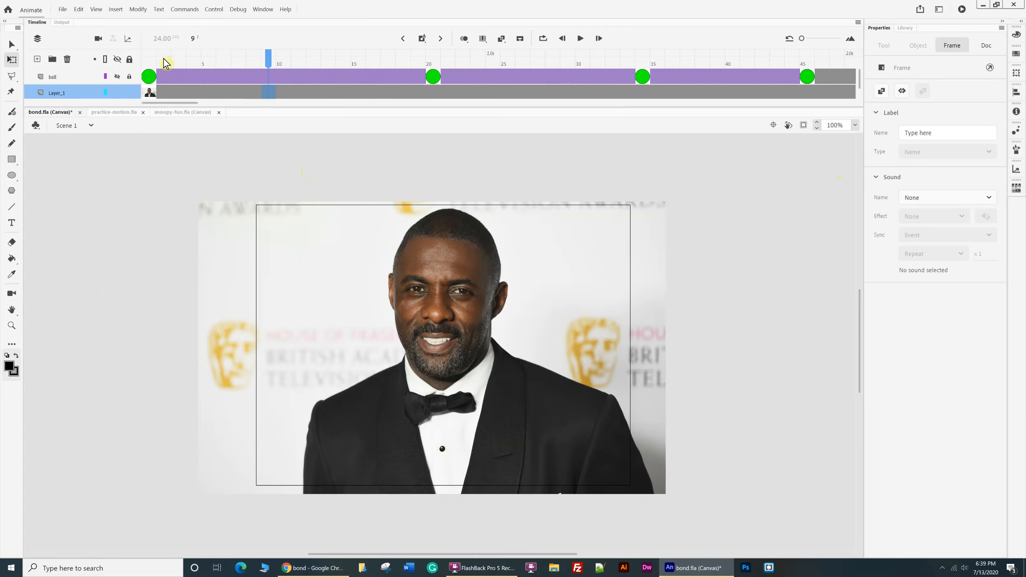
pyautogui.click(150, 92)
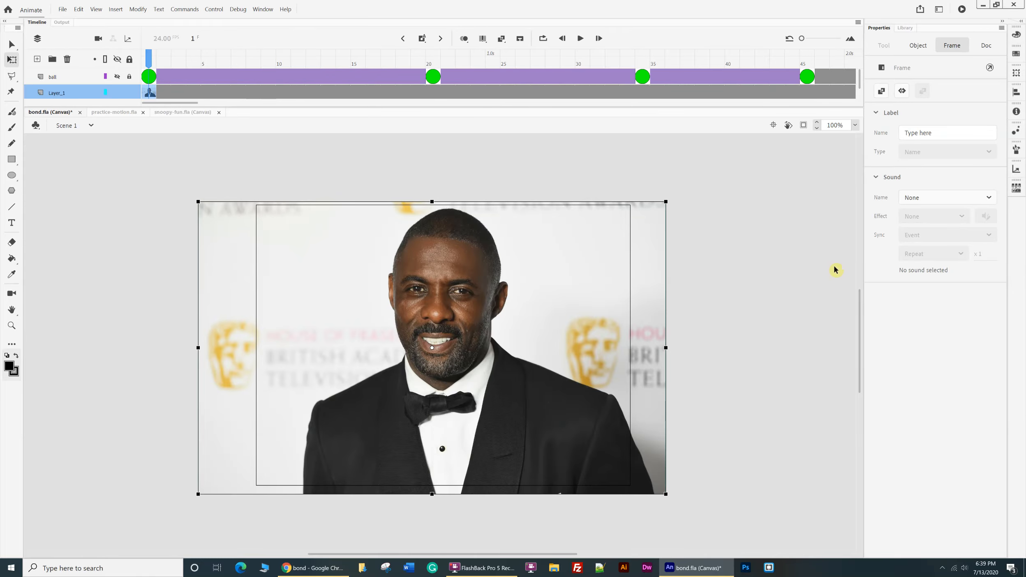
pyautogui.press('Return')
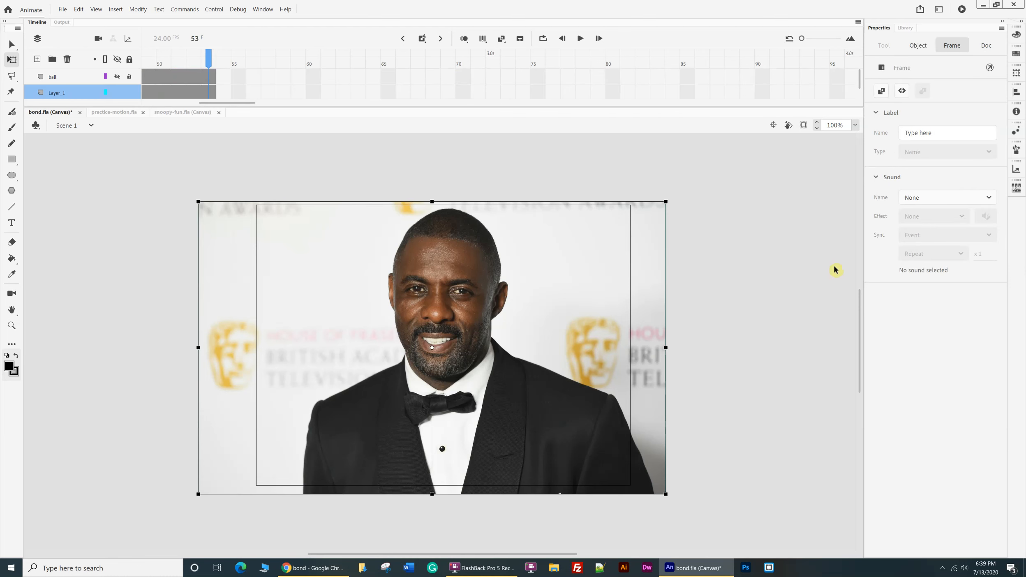
# Make the hidden ball layer visible and lock Layer_1.
pyautogui.click(117, 77)
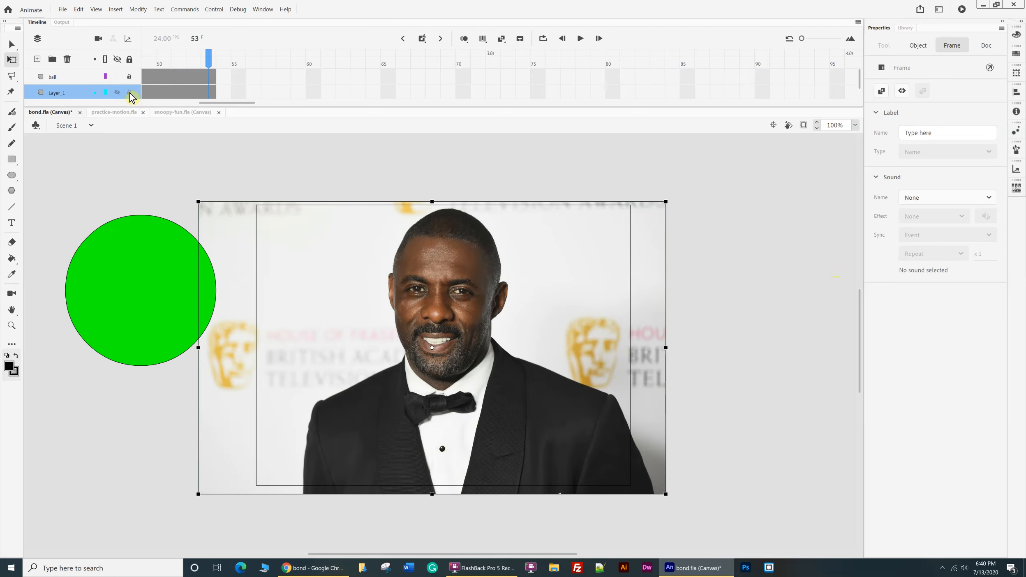
pyautogui.click(130, 94)
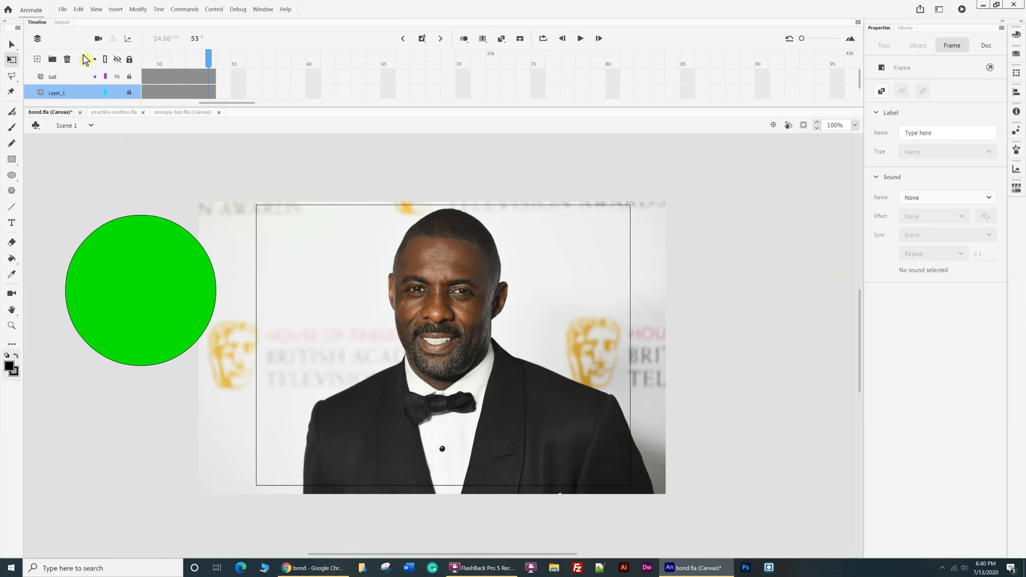
pyautogui.click(71, 82)
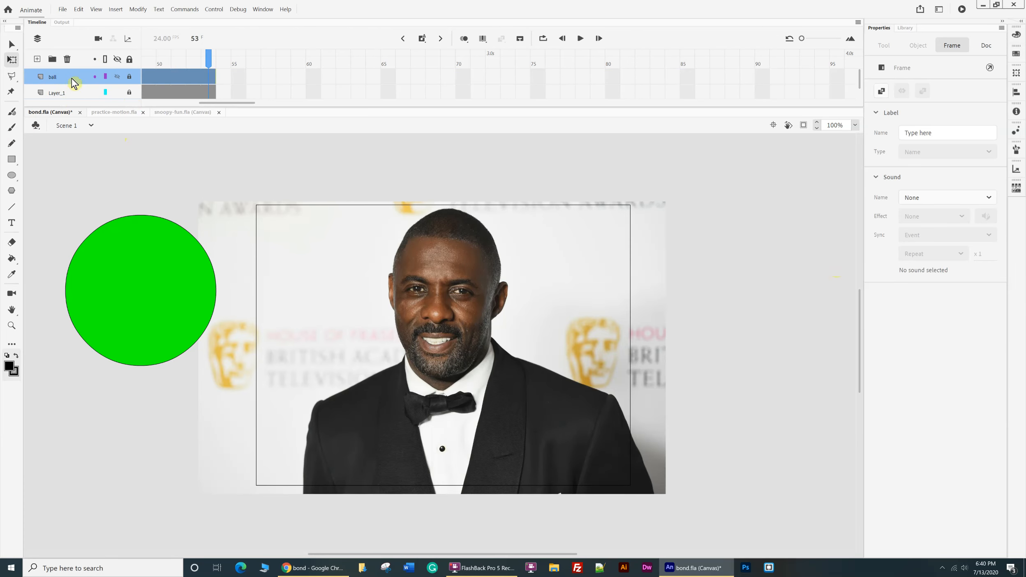
# Rename Layer_1 as bond.
pyautogui.doubleClick(67, 94)
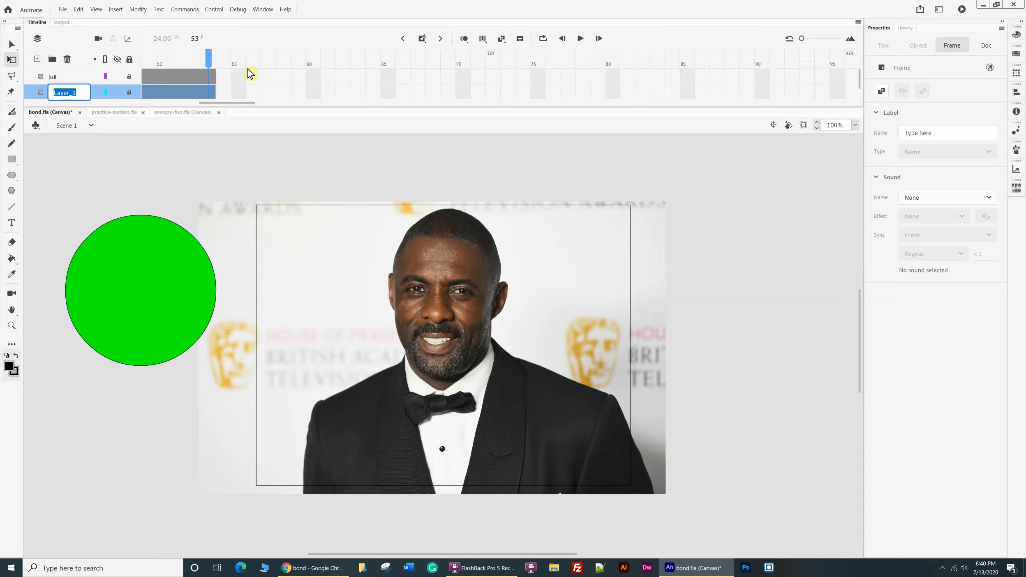
pyautogui.write('bond')
pyautogui.click(132, 403)
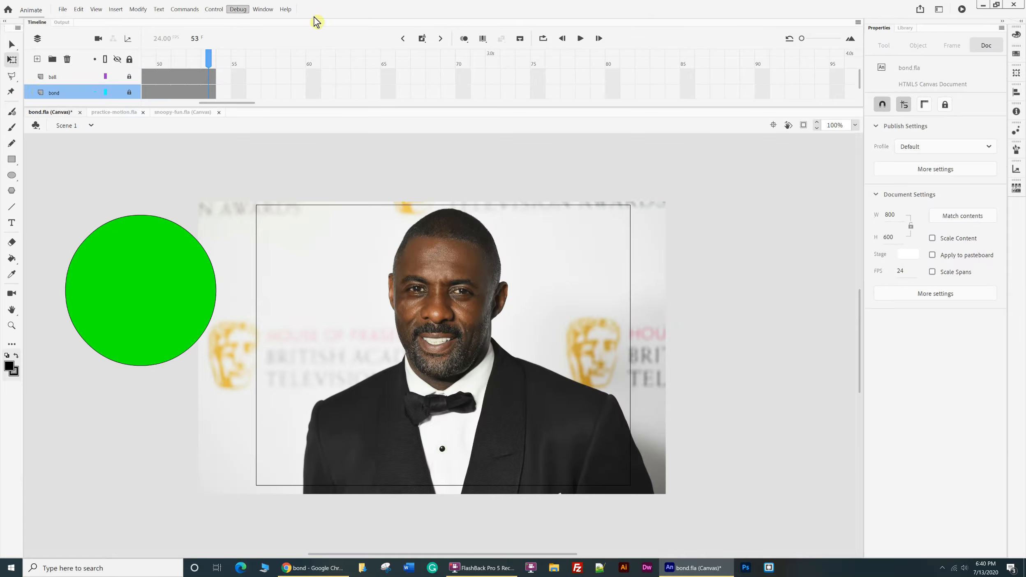
# Return the playhead to frame 1 and turn the ball layer into a mask for the bond layer.
pyautogui.click(403, 39)
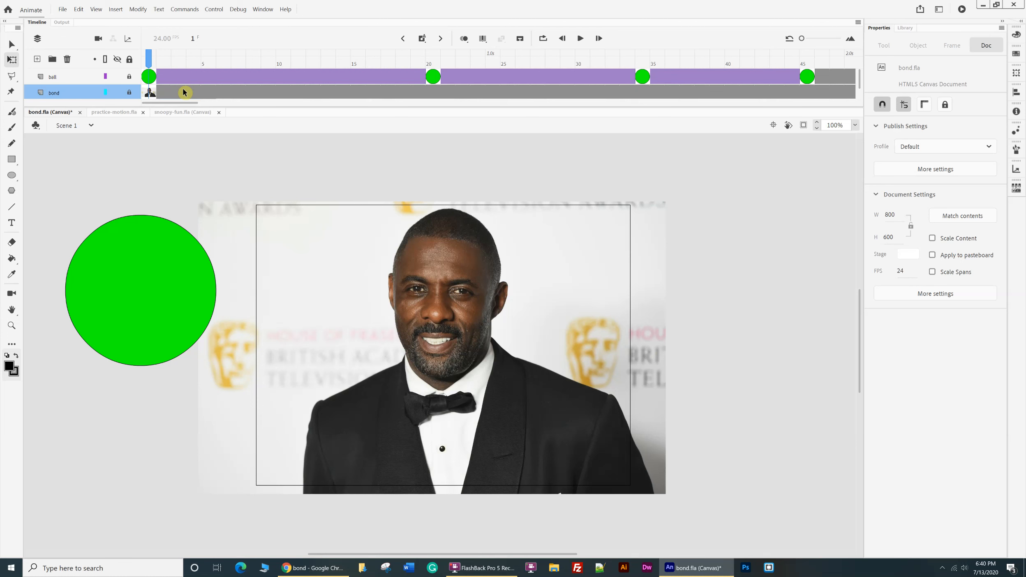
pyautogui.rightClick(75, 80)
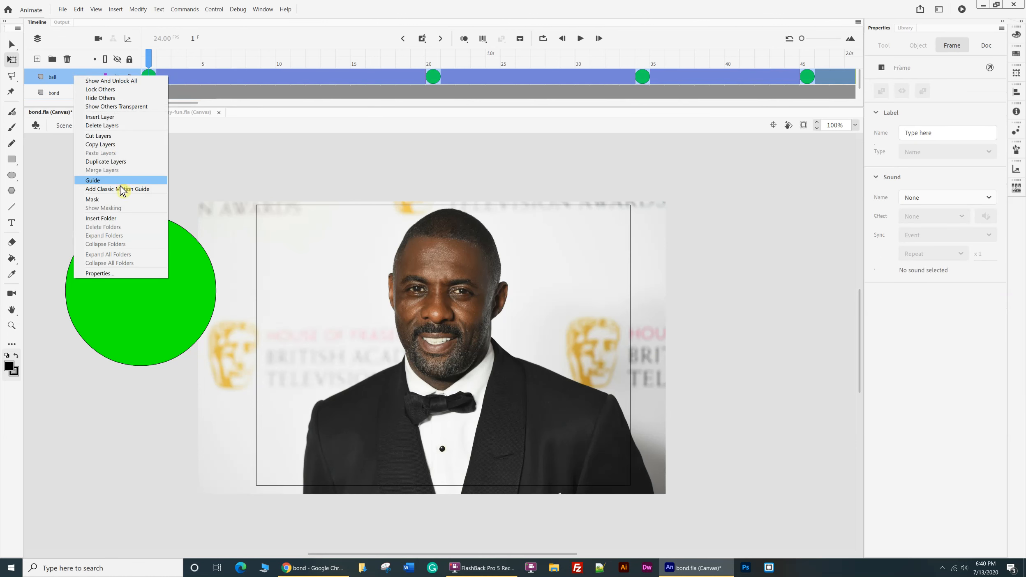
pyautogui.click(119, 200)
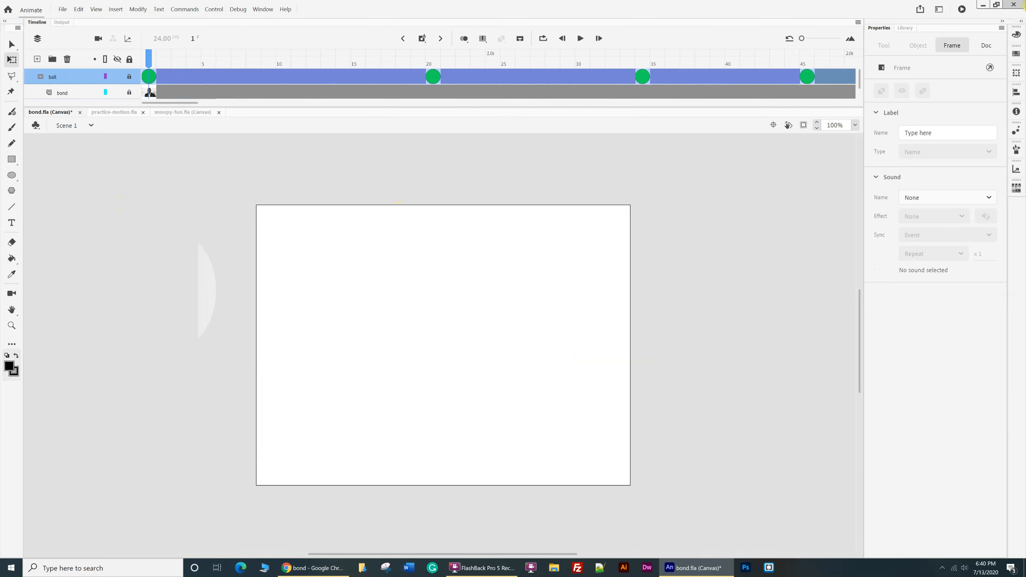
# Play the masked animation, check the ball and bond layers, and return the playhead to frame 1.
pyautogui.press('Return')
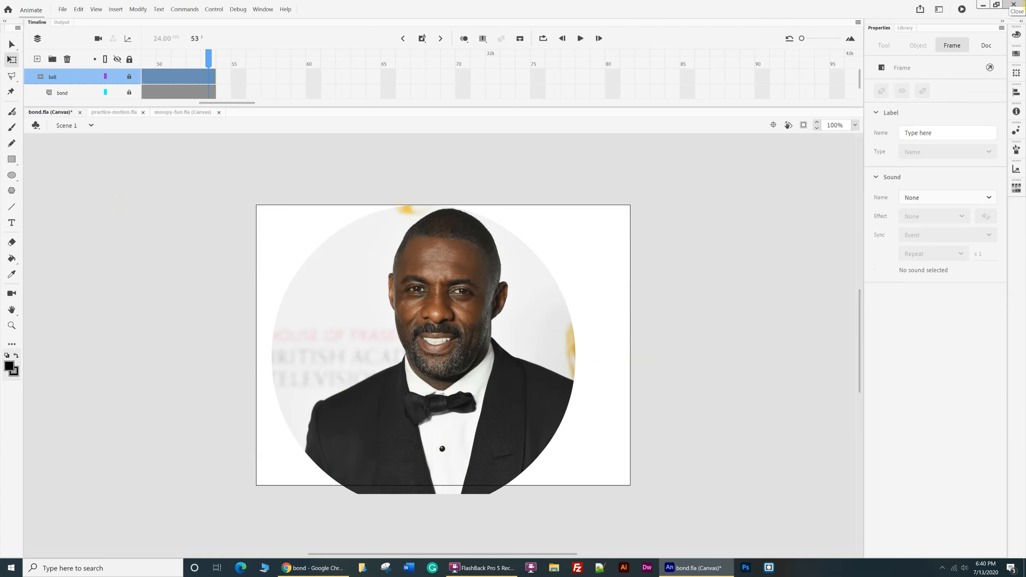
pyautogui.press('Return')
pyautogui.moveTo(208, 58); pyautogui.dragTo(193, 56)
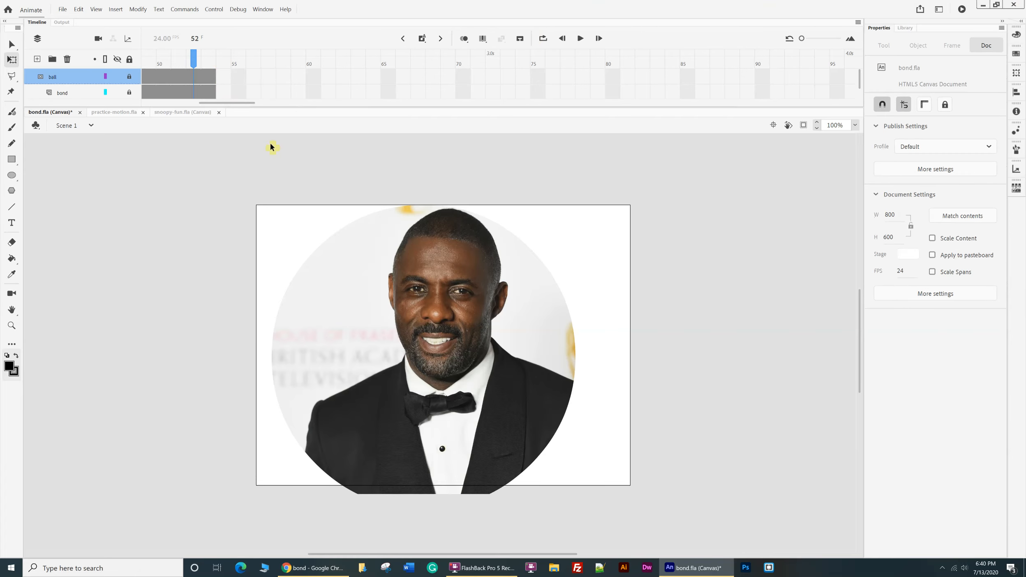
pyautogui.click(403, 38)
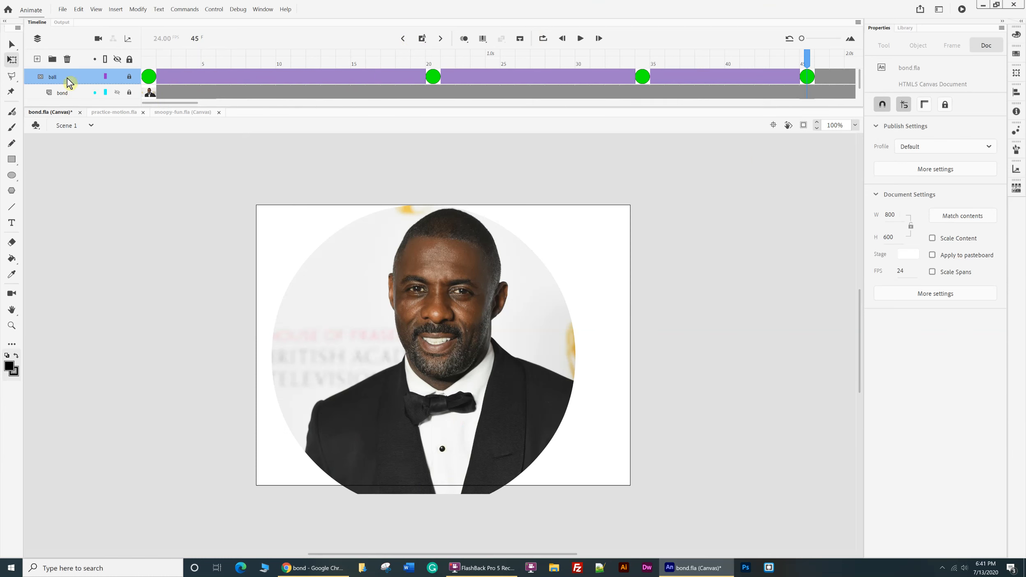
pyautogui.click(72, 95)
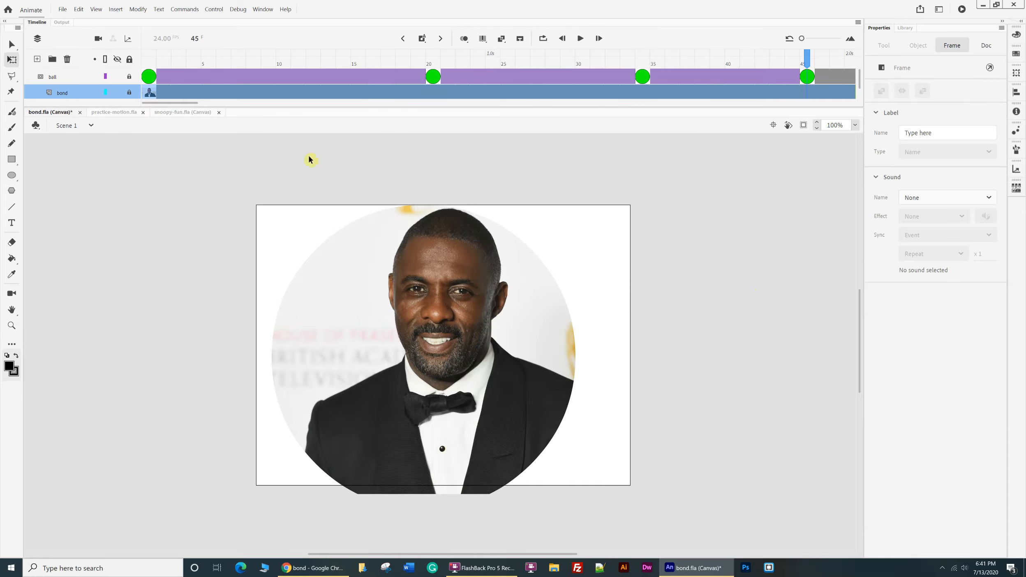
pyautogui.click(403, 38)
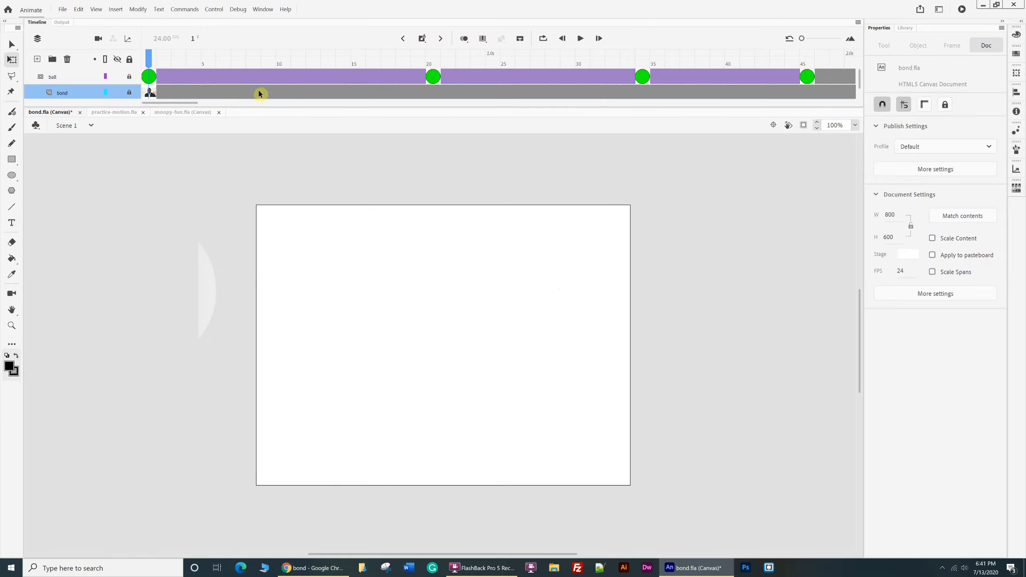
pyautogui.moveTo(149, 57); pyautogui.dragTo(3, 102)
# Save bond.fla and close it.
pyautogui.click(62, 9)
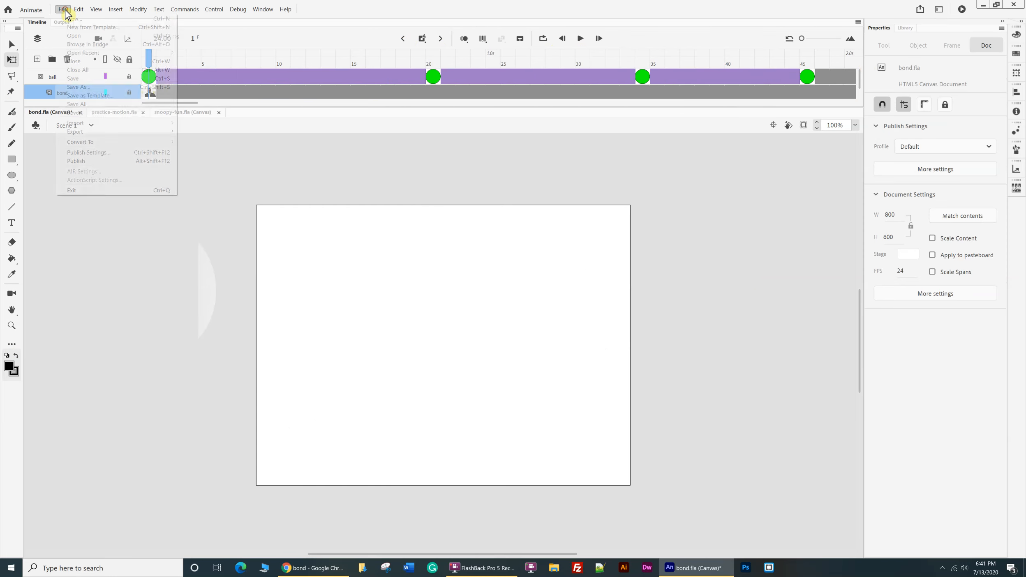
pyautogui.click(76, 79)
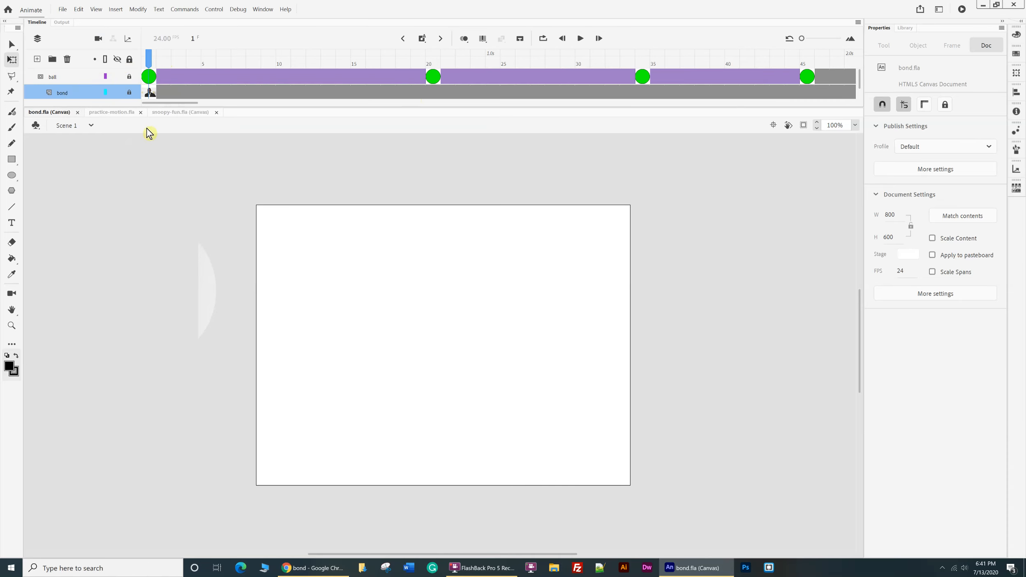
pyautogui.click(77, 112)
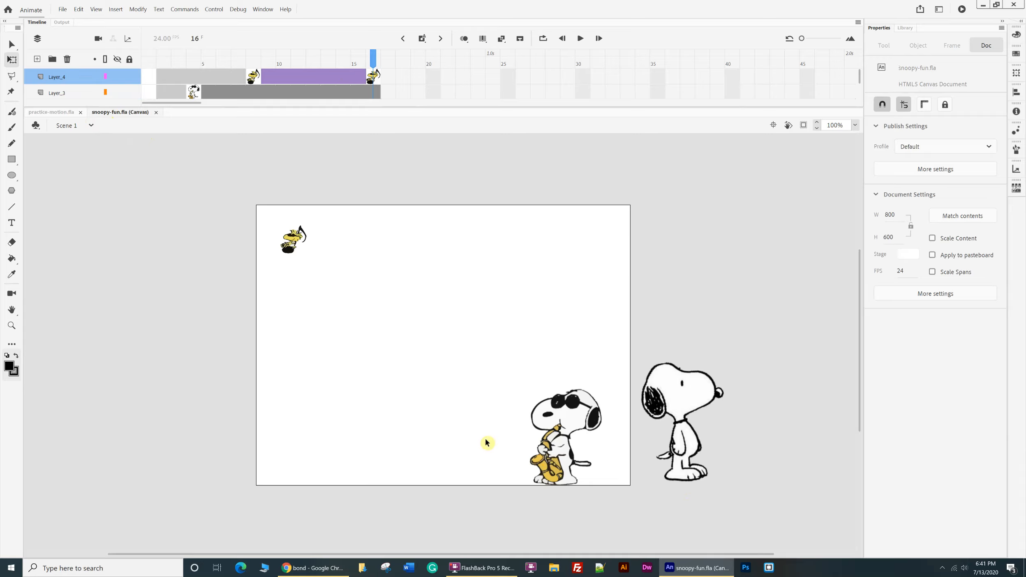
# Select the woodstock instance at frame 16 in snoopy-fun.fla and try moving its transformation point around the stage.
pyautogui.click(297, 241)
pyautogui.moveTo(302, 245); pyautogui.dragTo(493, 262)
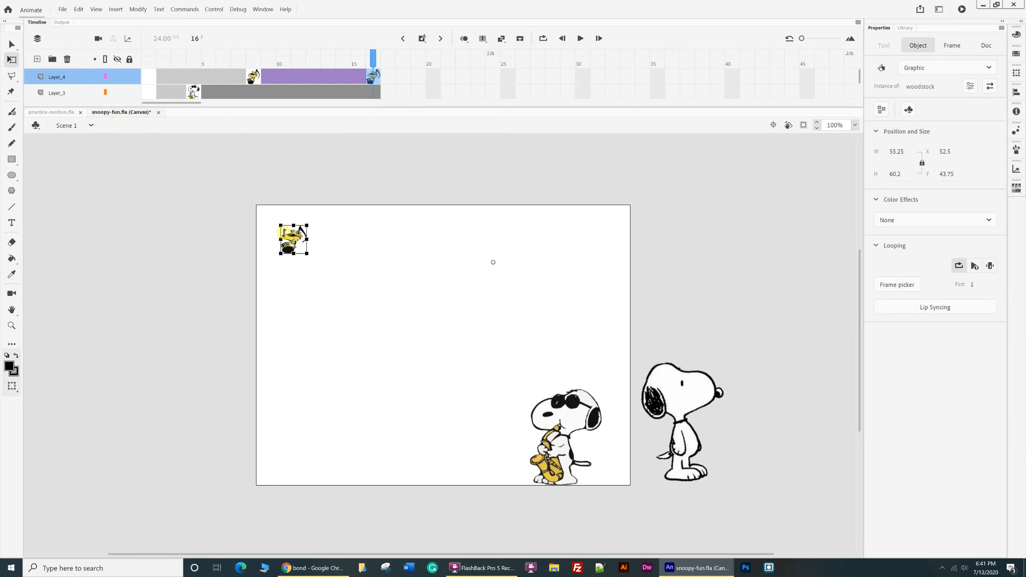
pyautogui.moveTo(494, 263); pyautogui.dragTo(321, 232)
pyautogui.moveTo(307, 240); pyautogui.dragTo(326, 268)
pyautogui.moveTo(313, 264); pyautogui.dragTo(411, 354)
pyautogui.moveTo(505, 214); pyautogui.dragTo(267, 260)
pyautogui.moveTo(378, 250); pyautogui.dragTo(293, 239)
# Preview snoop-wood.jpg, Snoopy_Peanuts.png and the woodstock symbol in the snoopy-fun.fla library.
pyautogui.click(910, 30)
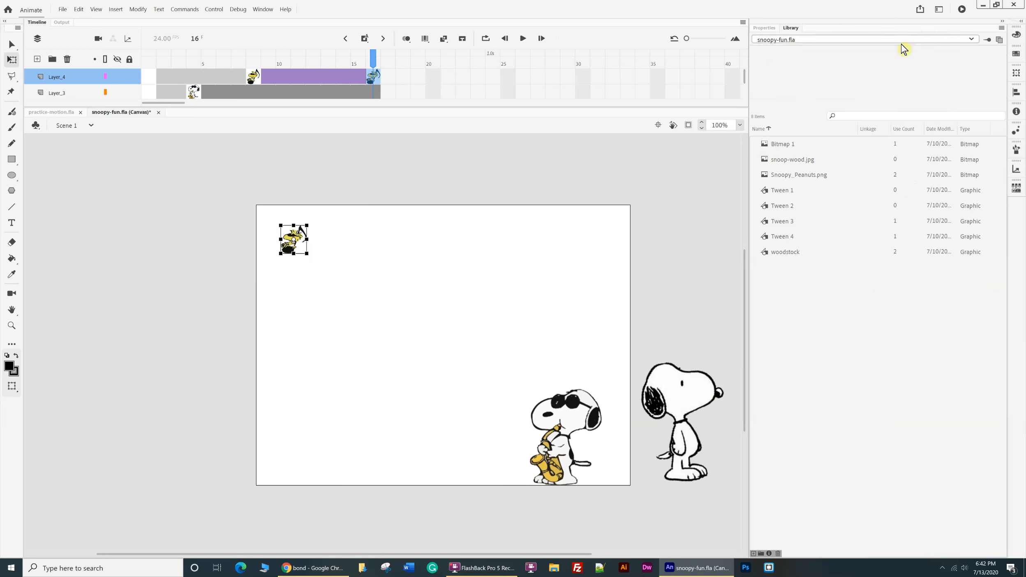
pyautogui.click(778, 160)
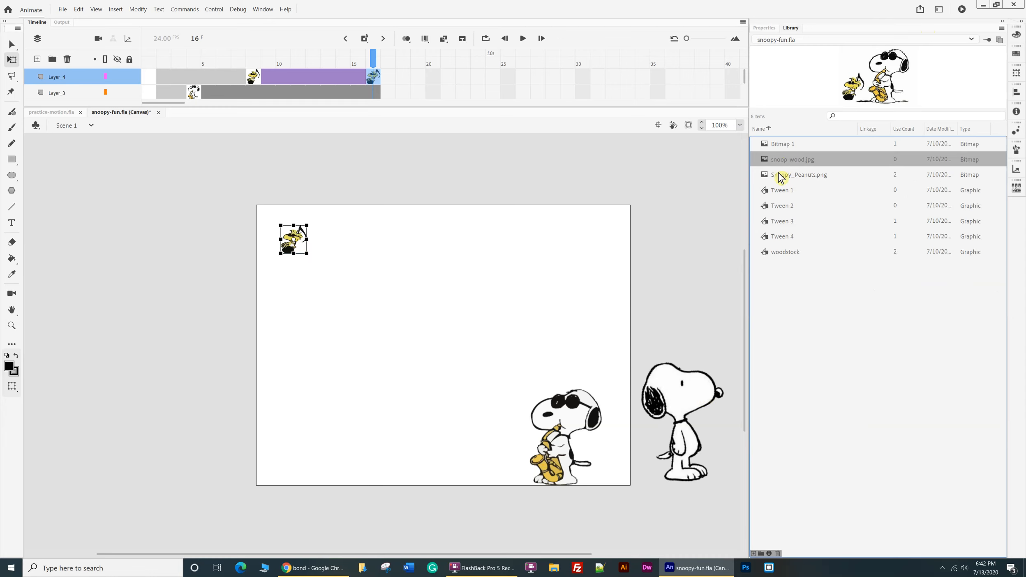
pyautogui.click(780, 175)
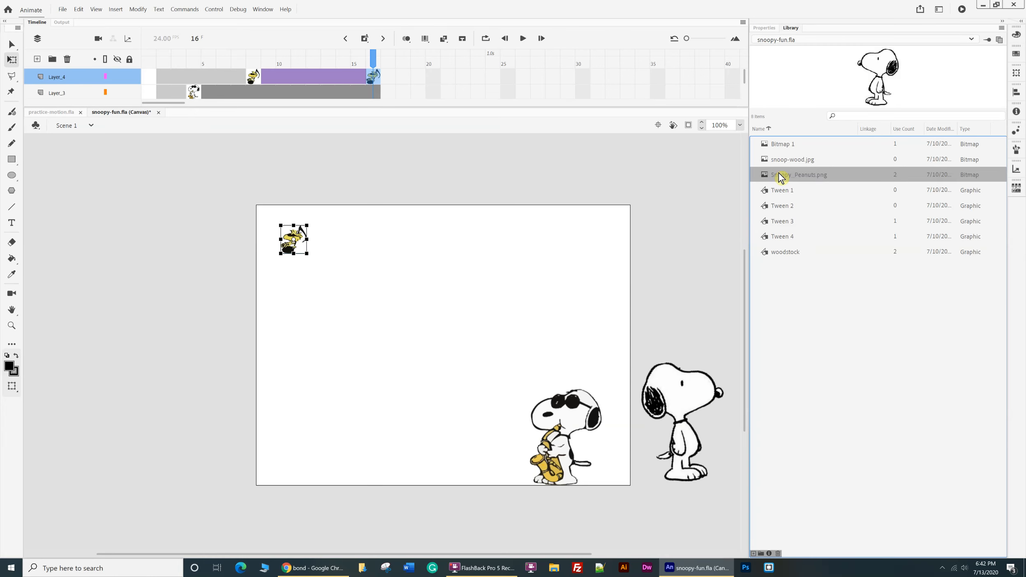
pyautogui.click(782, 252)
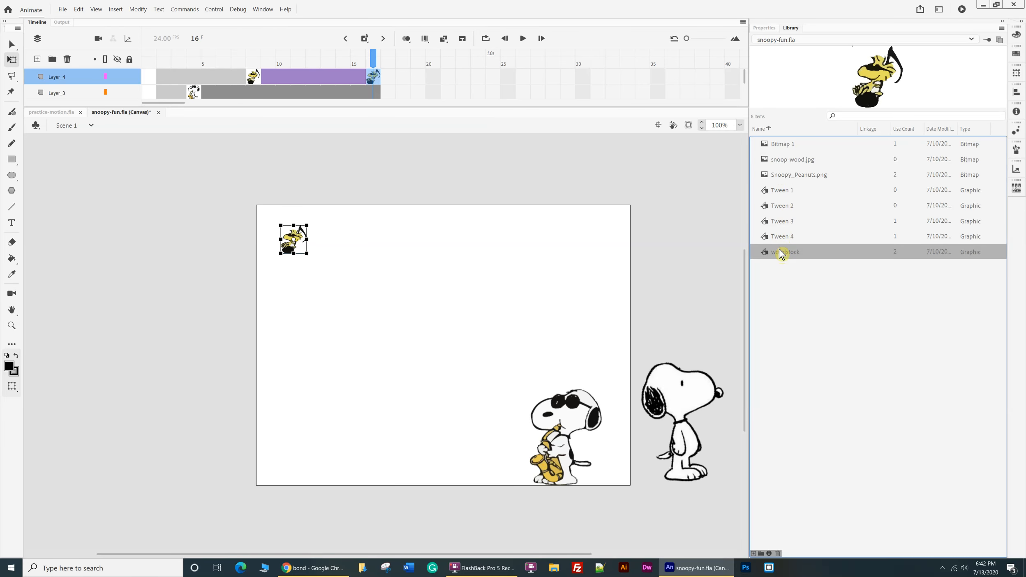
# Convert the standing Snoopy beside the stage to a graphic symbol named snoopy and move it onto the stage's lower-left area.
pyautogui.click(681, 401)
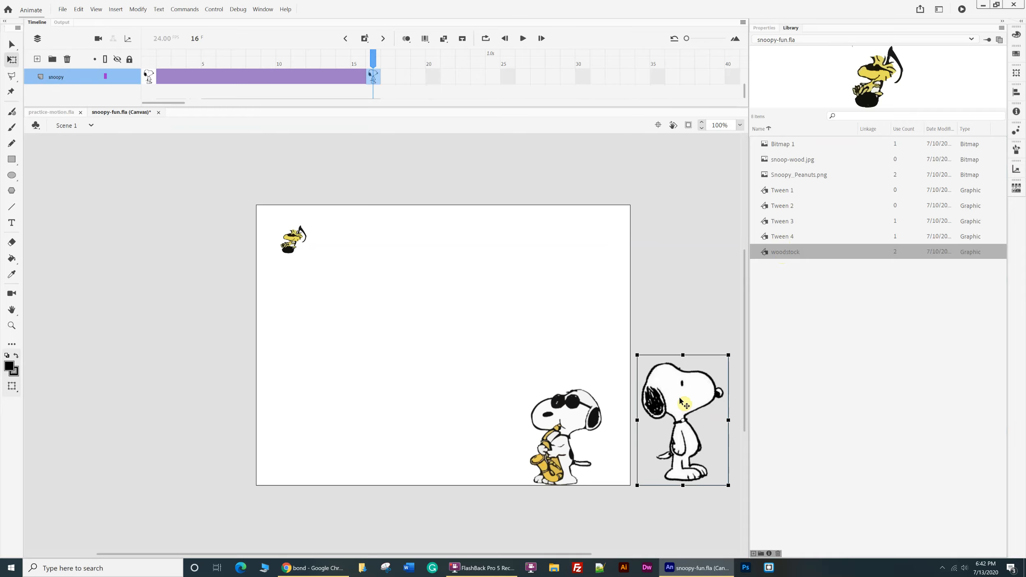
pyautogui.click(139, 9)
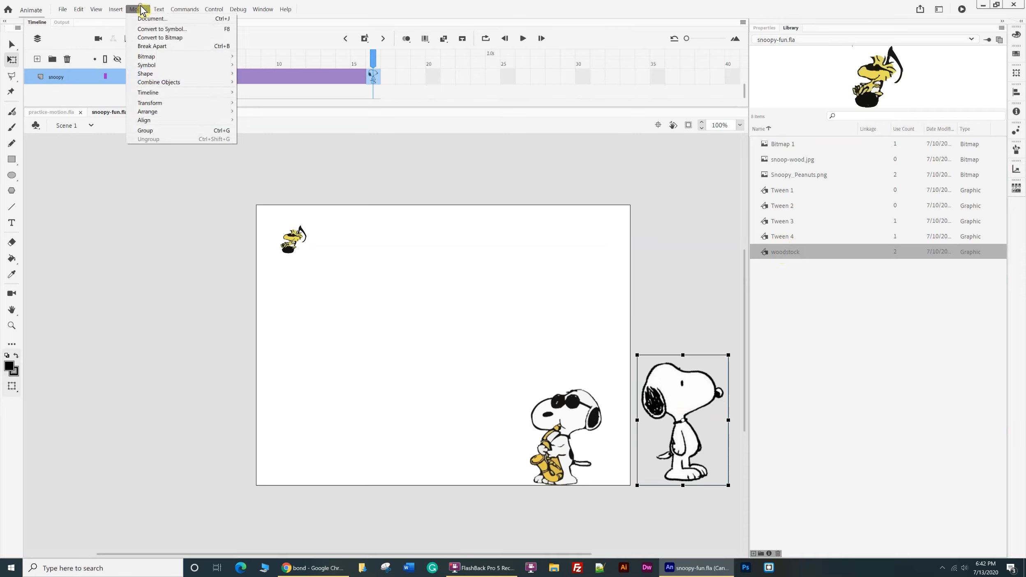
pyautogui.click(156, 29)
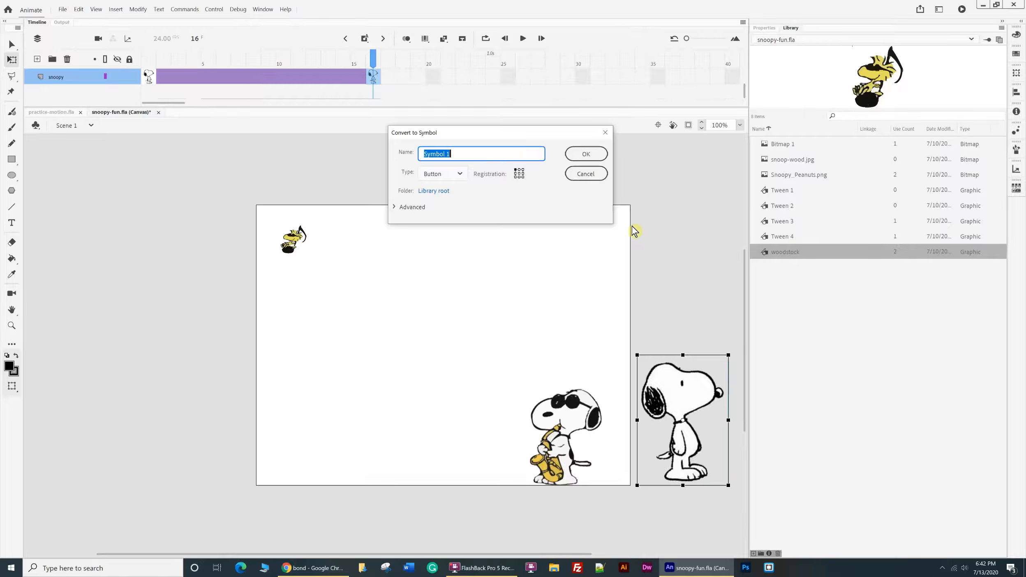
pyautogui.click(463, 173)
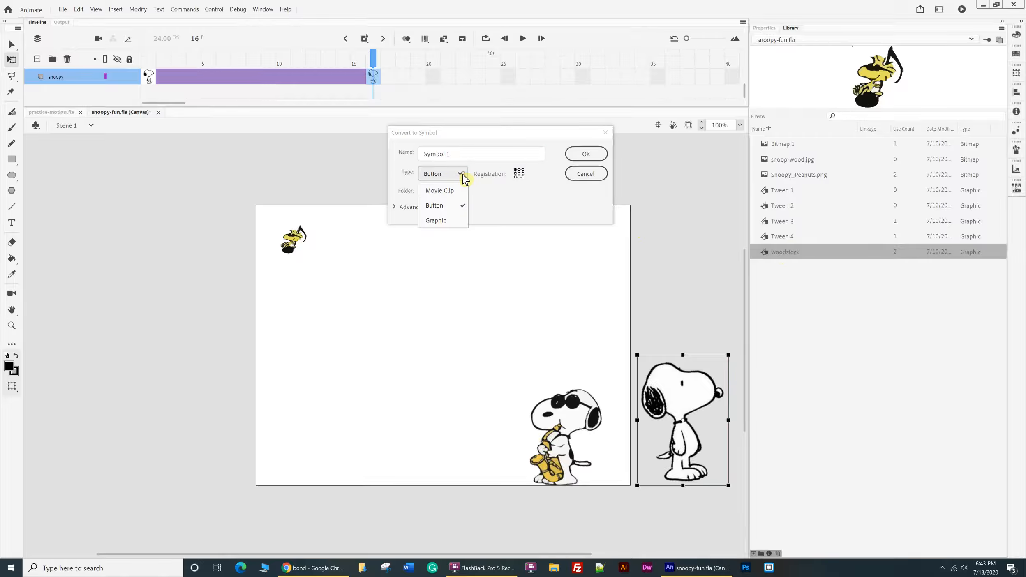
pyautogui.click(448, 222)
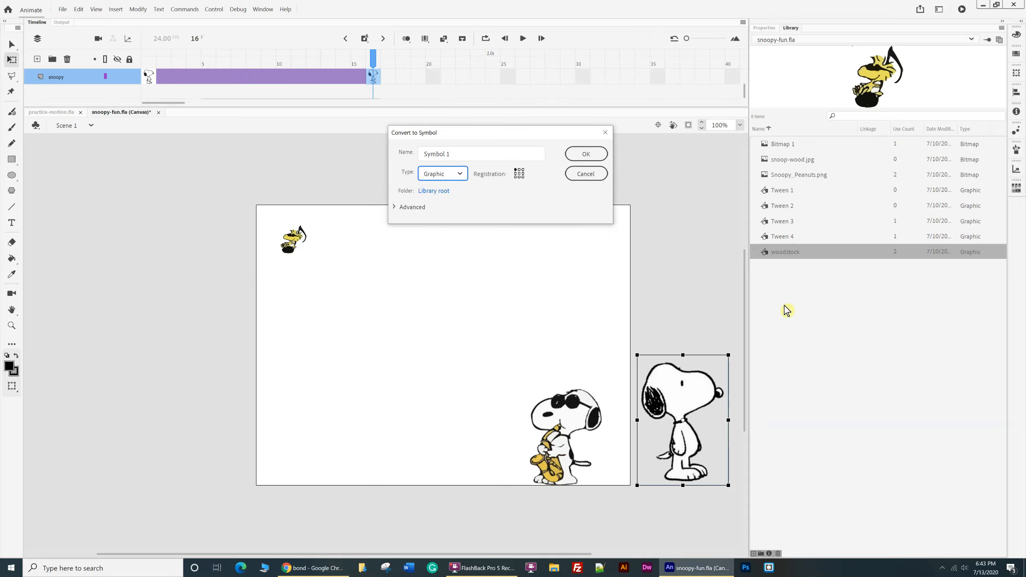
pyautogui.moveTo(461, 153); pyautogui.dragTo(365, 147)
pyautogui.write('snoopy')
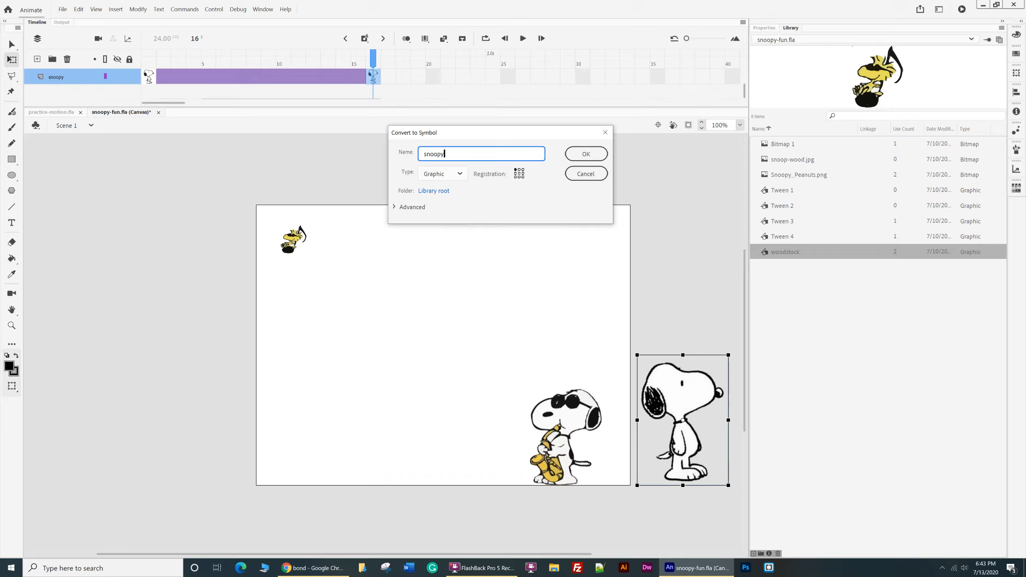
pyautogui.click(585, 154)
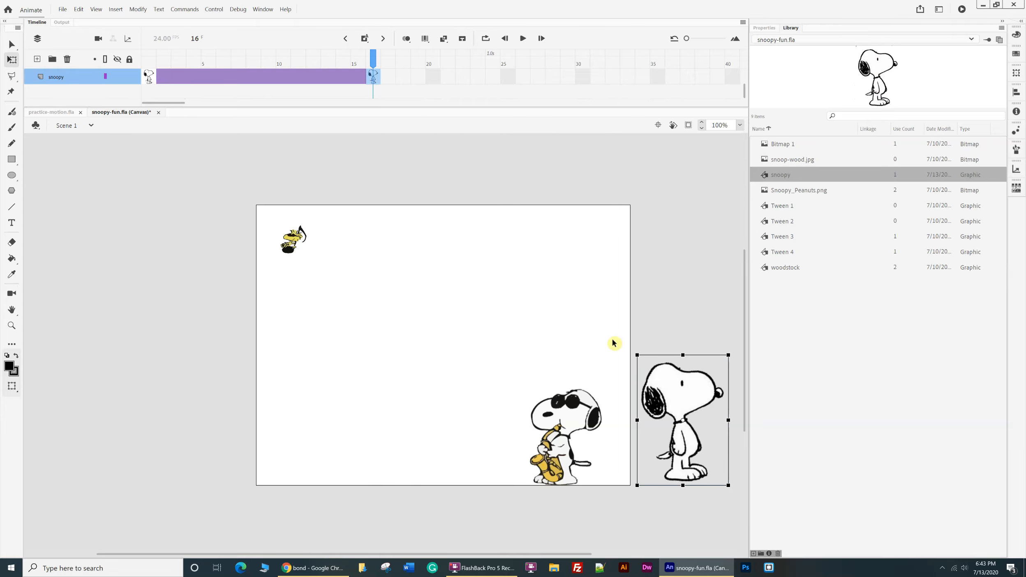
pyautogui.moveTo(684, 395); pyautogui.dragTo(350, 367)
# Convert the saxophone-playing Snoopy to a graphic symbol named joecool and check the snoopy and Layer_3 layers.
pyautogui.click(580, 408)
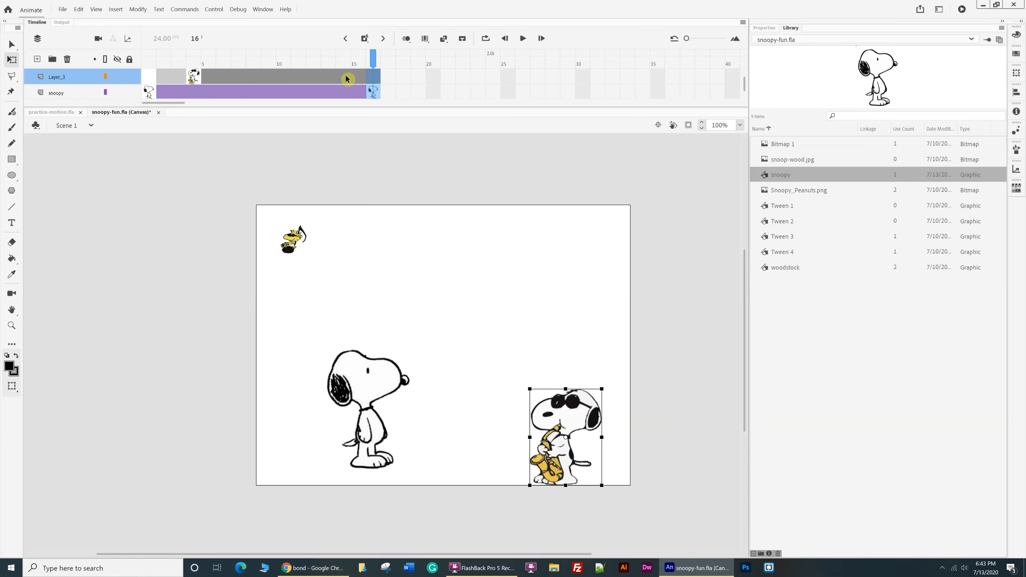
pyautogui.click(136, 10)
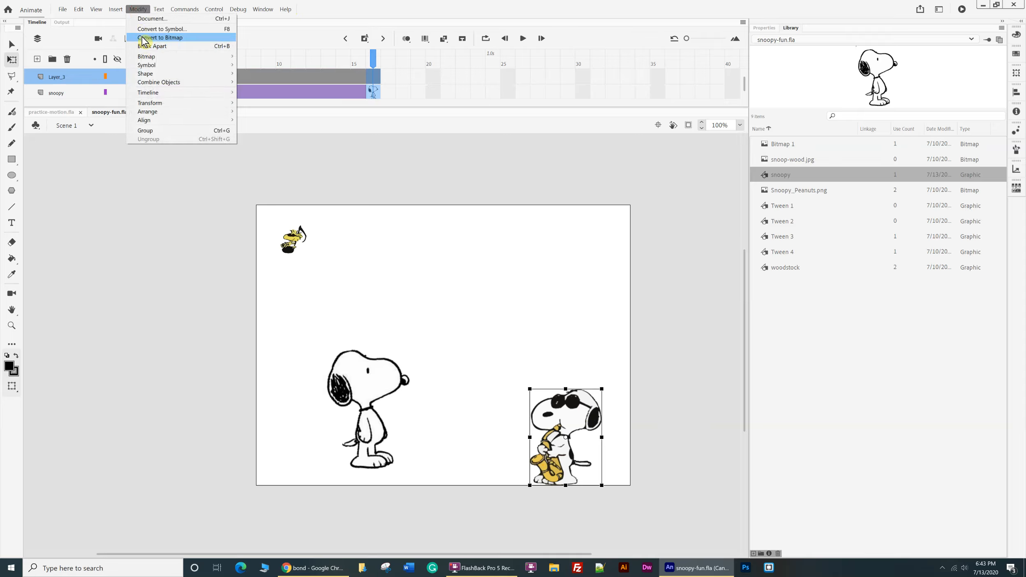
pyautogui.click(156, 29)
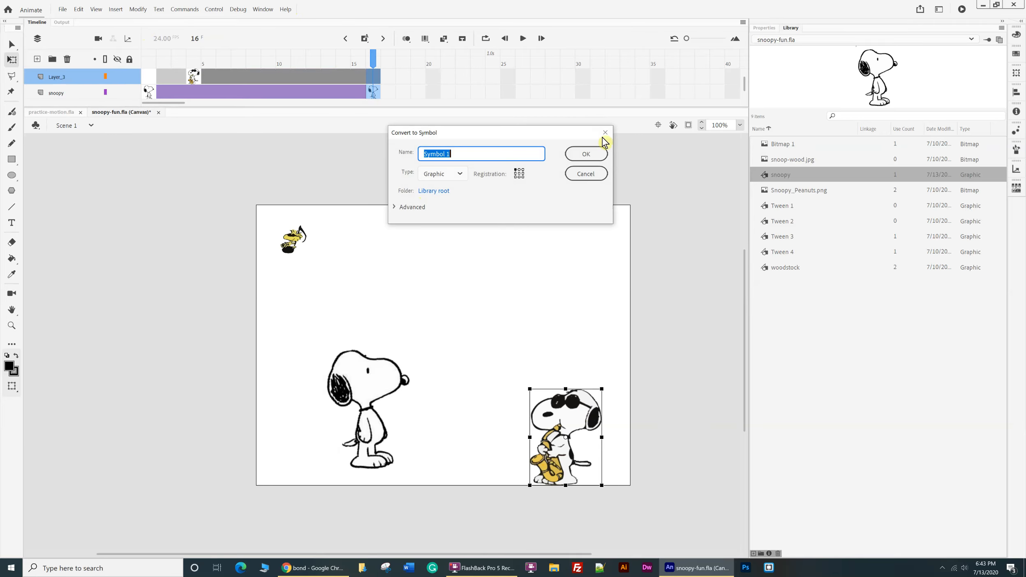
pyautogui.press('BackSpace')
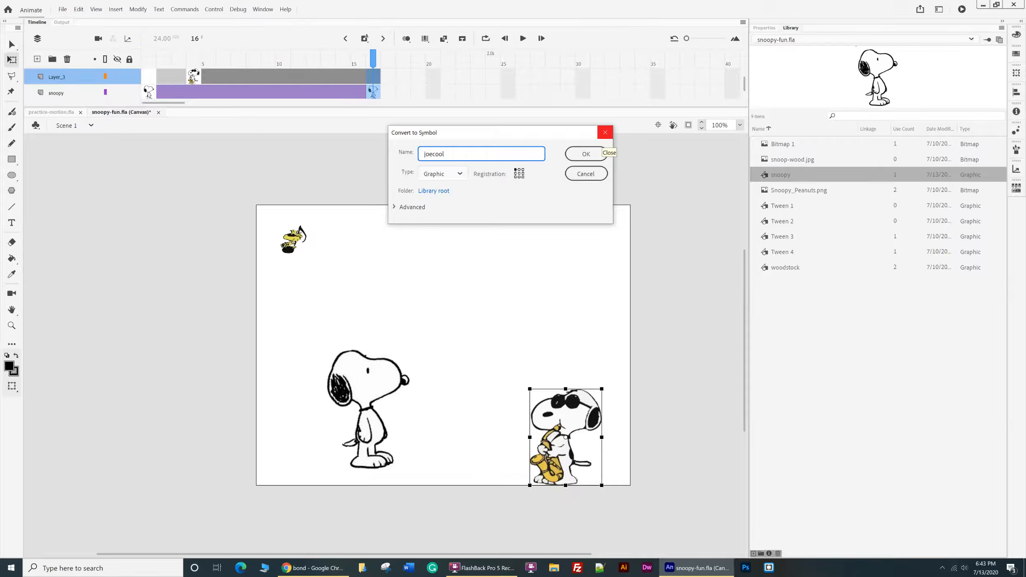
pyautogui.write('joecool')
pyautogui.click(586, 154)
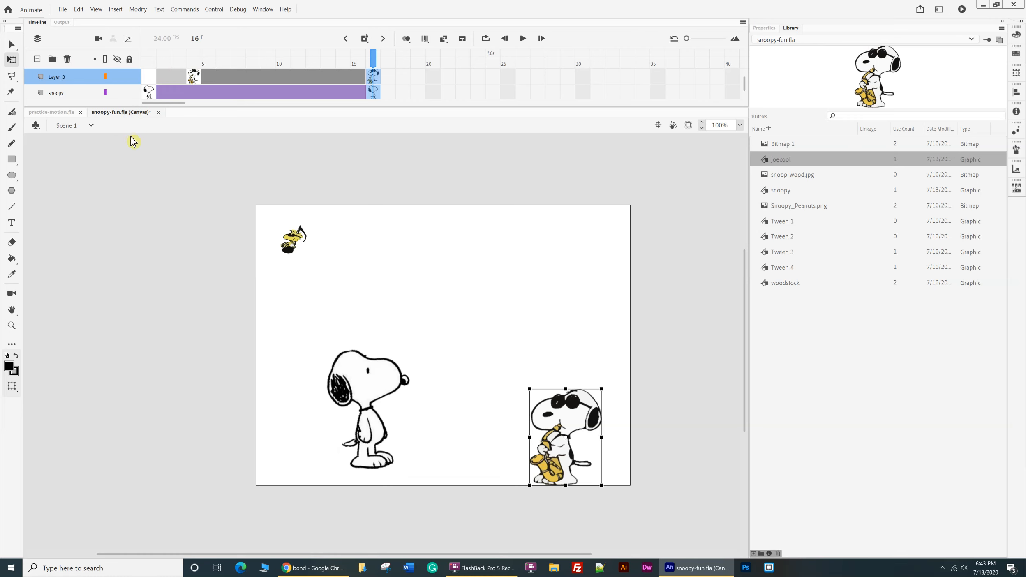
pyautogui.click(78, 94)
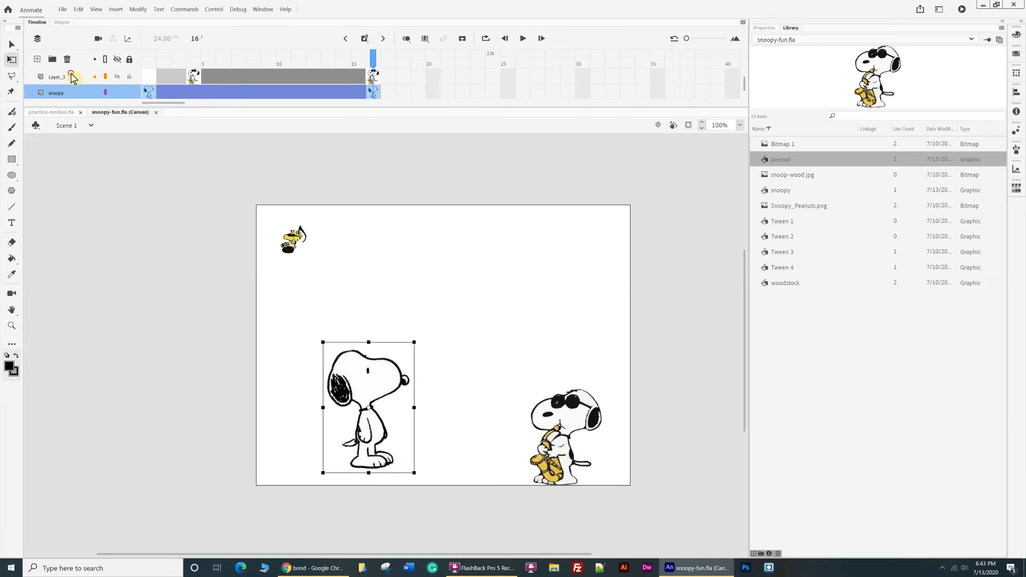
pyautogui.click(73, 78)
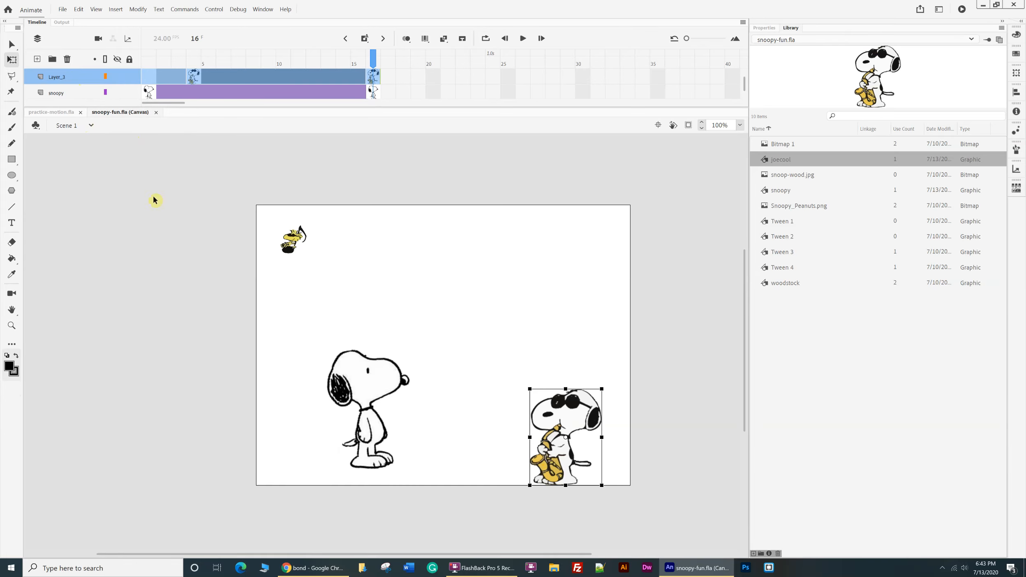
# Create a Medium 800 x 600 HTML5 Canvas document at 24 fps and show the snoopy-fun.fla library in it.
pyautogui.click(62, 9)
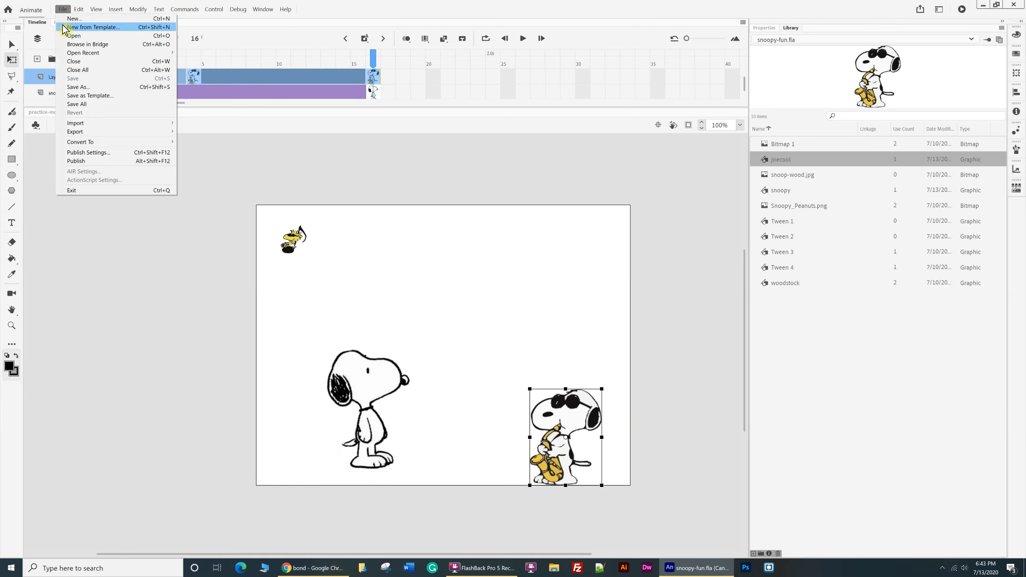
pyautogui.click(63, 27)
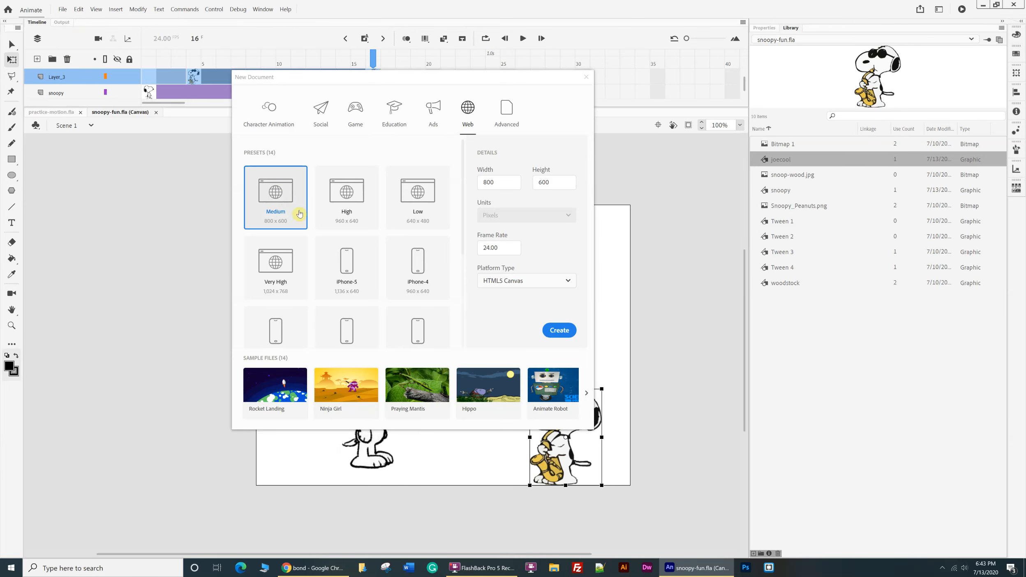
pyautogui.click(562, 335)
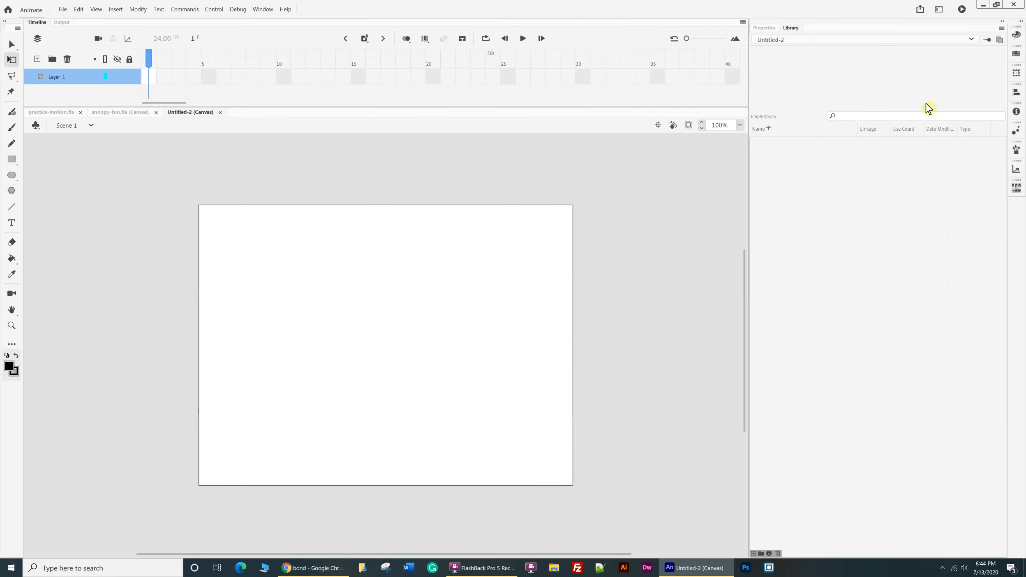
pyautogui.click(972, 39)
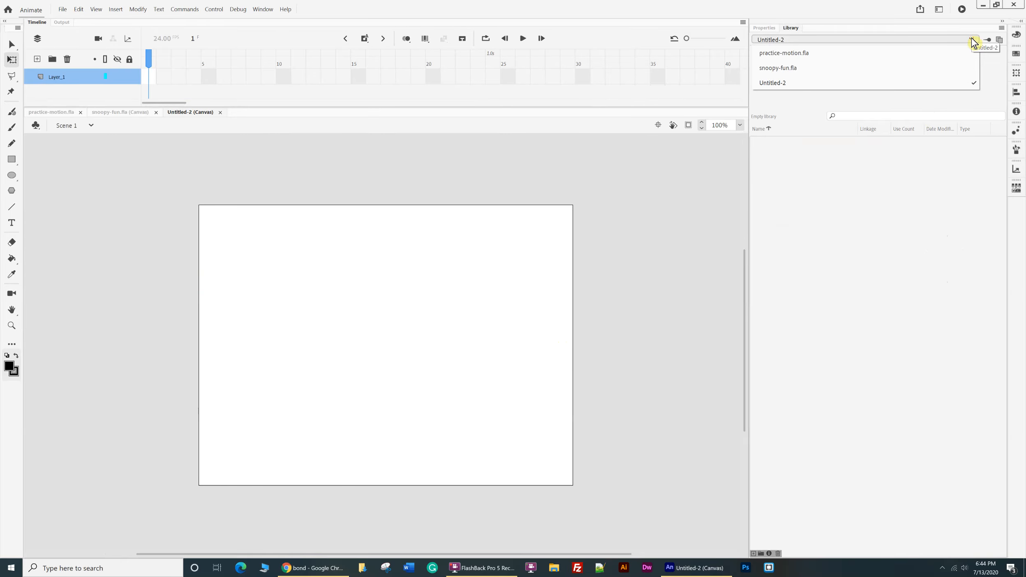
pyautogui.click(794, 69)
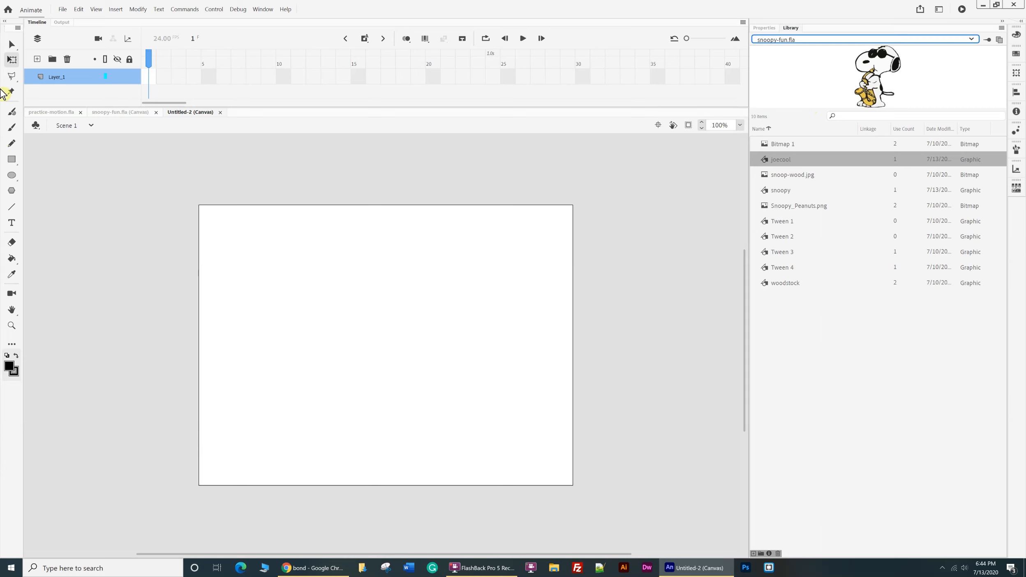
# Rename Layer_1 as Joe.
pyautogui.doubleClick(65, 77)
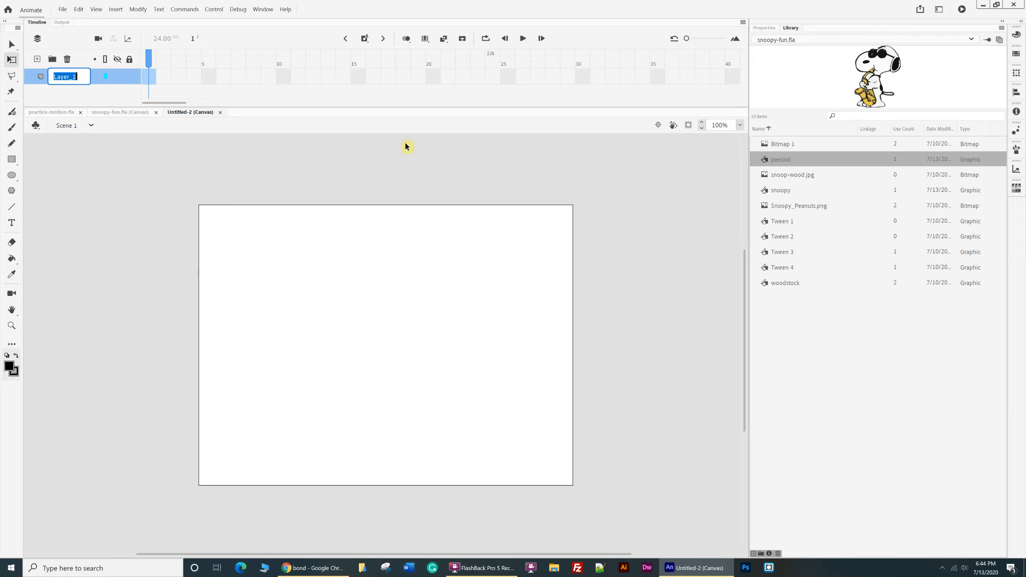
pyautogui.press('BackSpace')
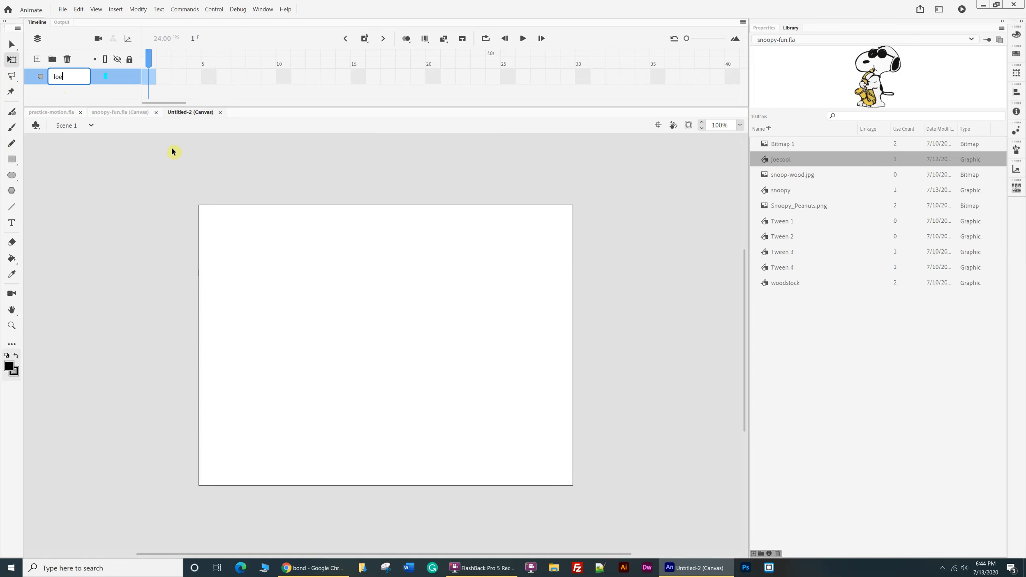
pyautogui.click(126, 192)
# Place an instance of the joecool symbol on the stage and position it near the lower-right corner.
pyautogui.moveTo(860, 78); pyautogui.dragTo(416, 410)
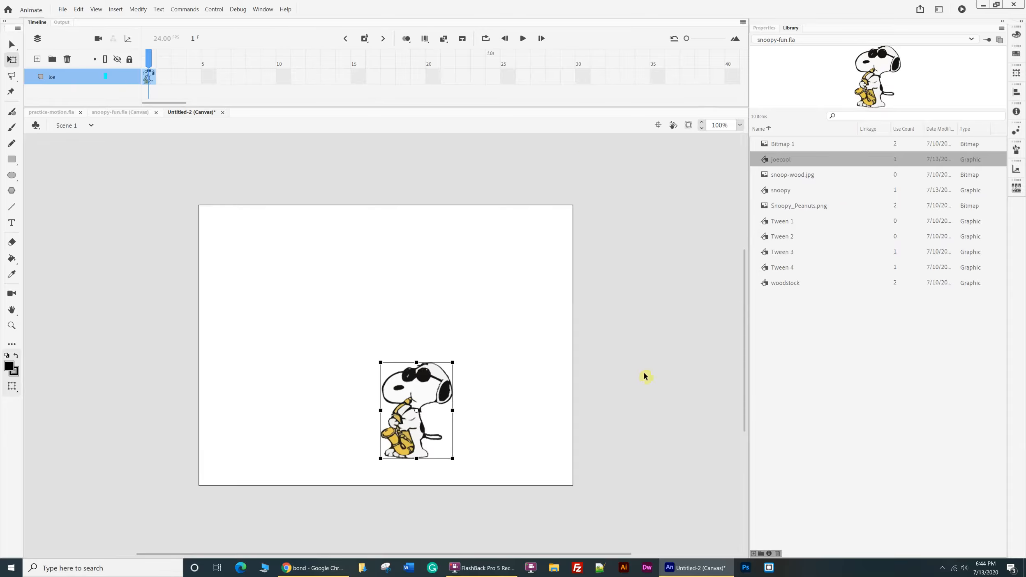
pyautogui.click(12, 44)
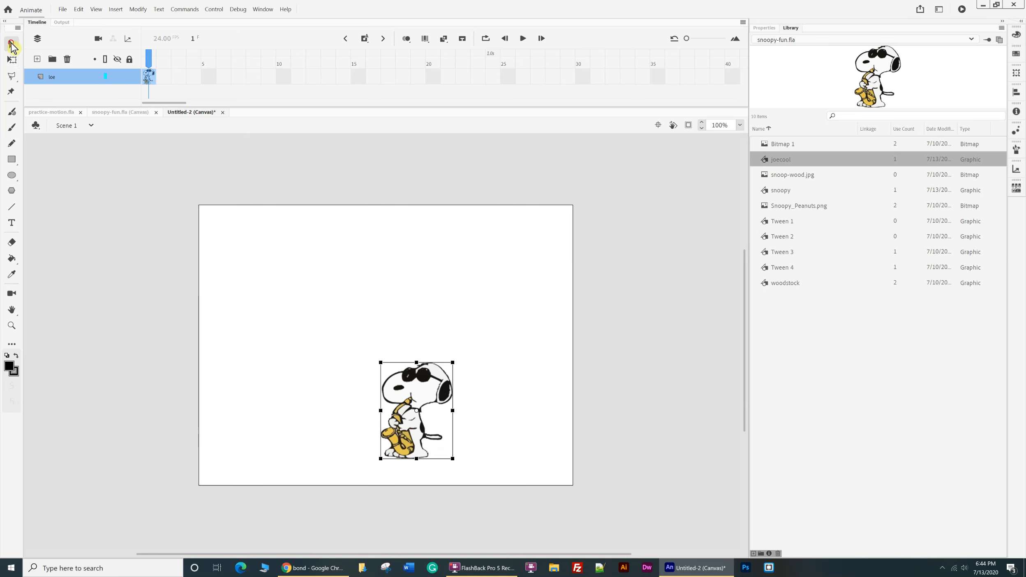
pyautogui.moveTo(443, 398); pyautogui.dragTo(522, 422)
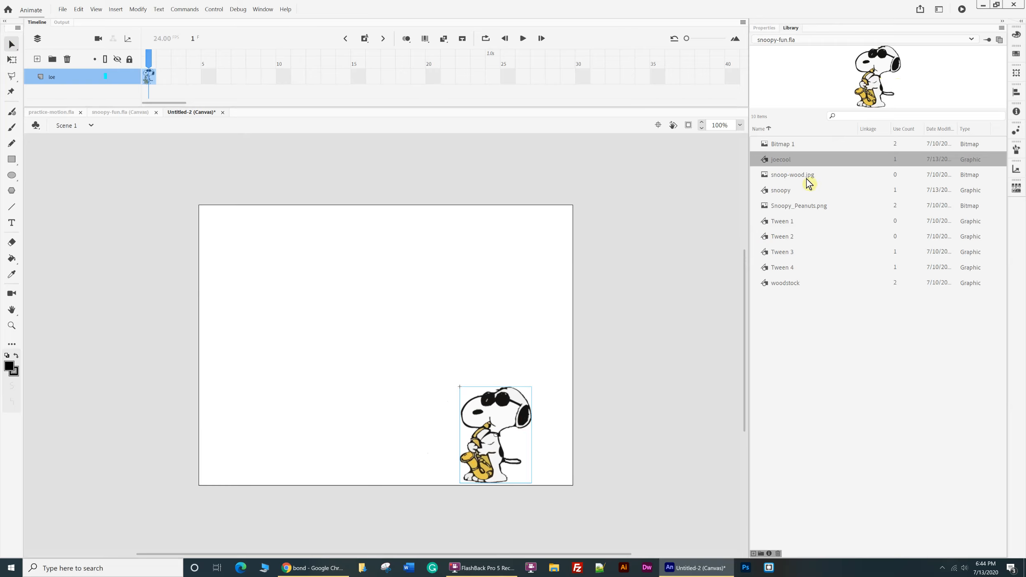
# Place an instance of the woodstock symbol on the upper middle of the stage.
pyautogui.click(779, 191)
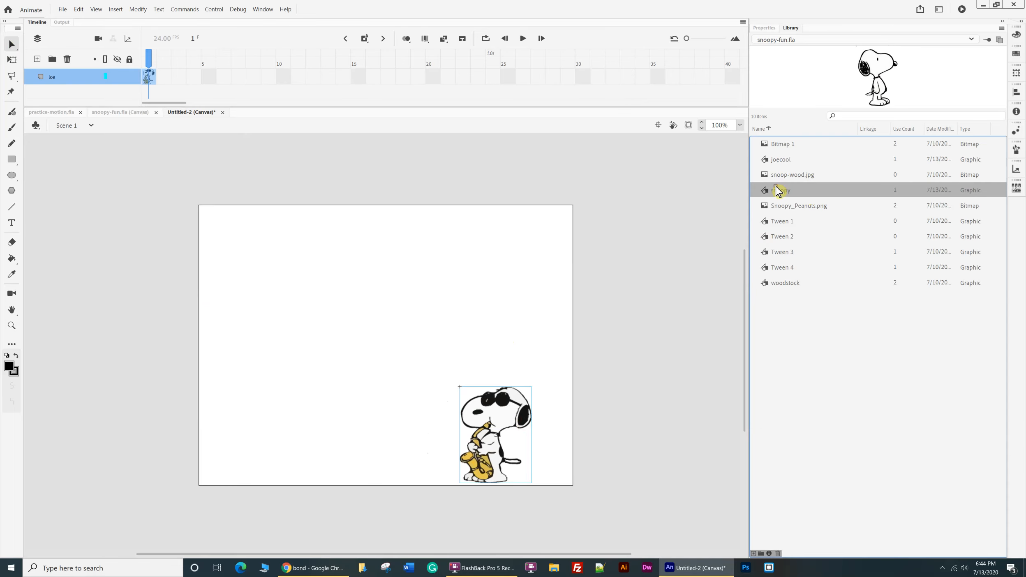
pyautogui.click(796, 285)
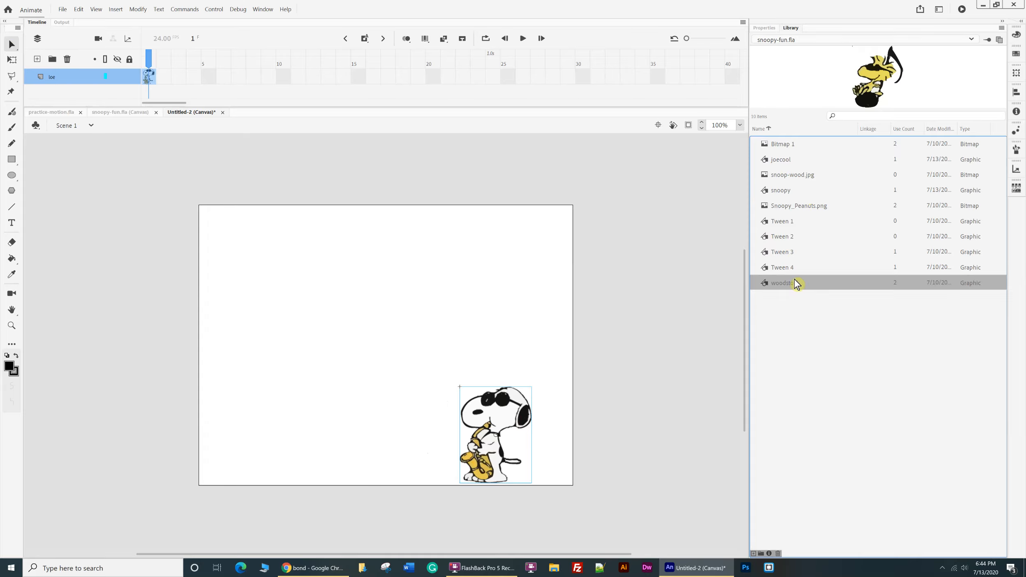
pyautogui.moveTo(881, 89); pyautogui.dragTo(355, 294)
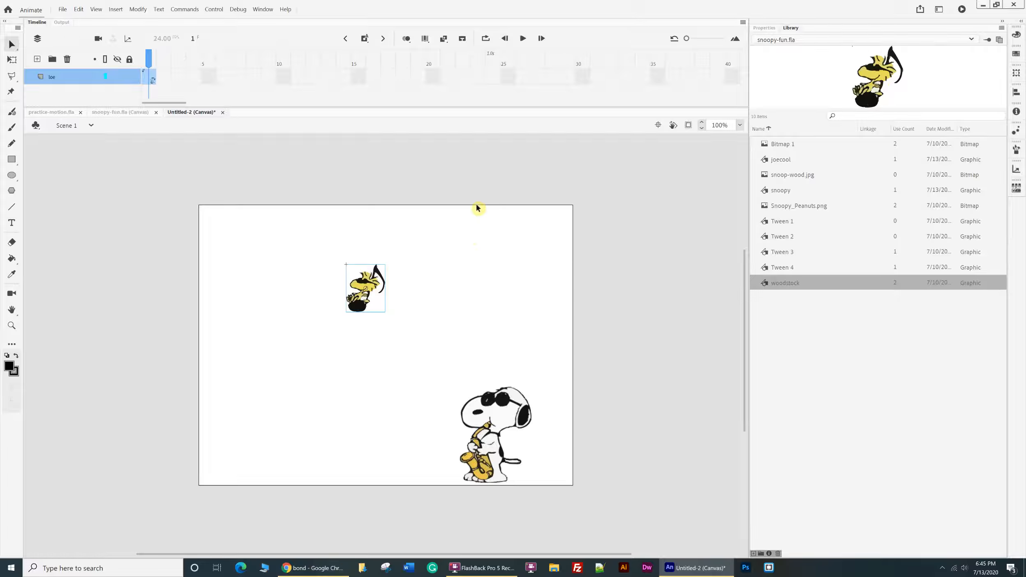
# Cut the woodstock instance from the Joe layer and paste it into a new layer above.
pyautogui.press('Delete')
pyautogui.click(49, 82)
pyautogui.click(37, 59)
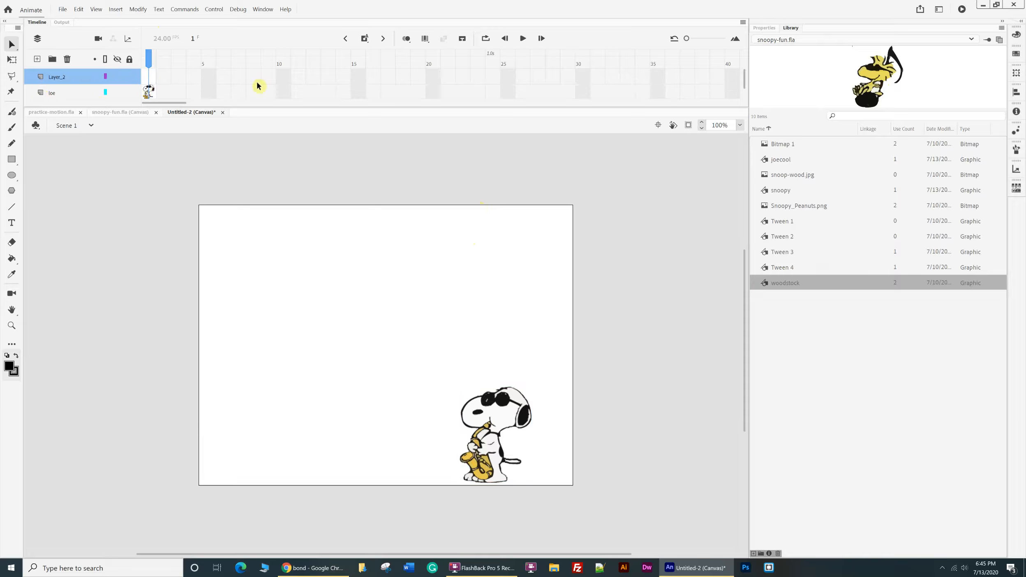
pyautogui.hotkey('ctrl', 'v')
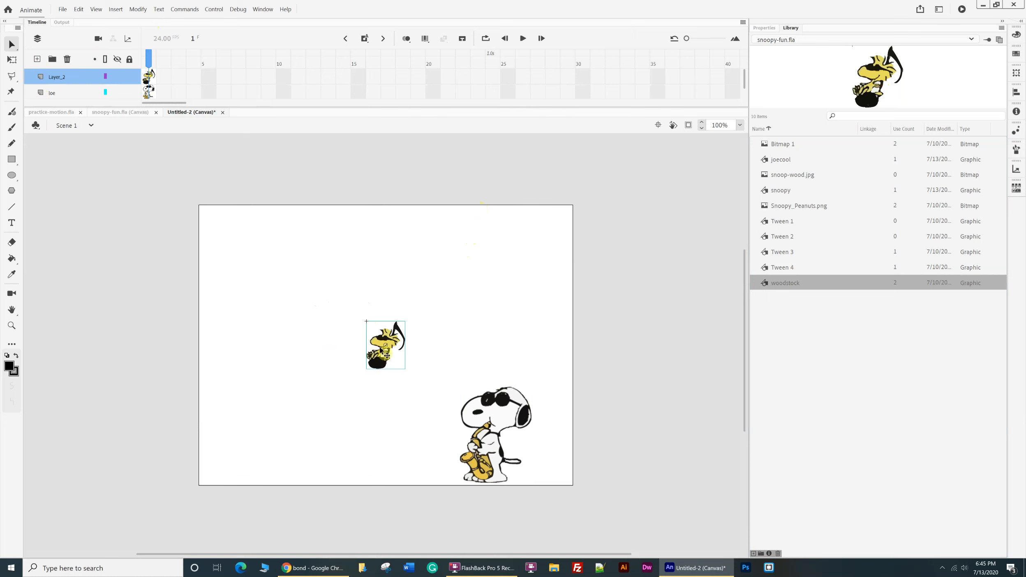
# Enter the woodstock symbol, return to Scene 1 and move the instance to the stage's upper-left area.
pyautogui.doubleClick(383, 349)
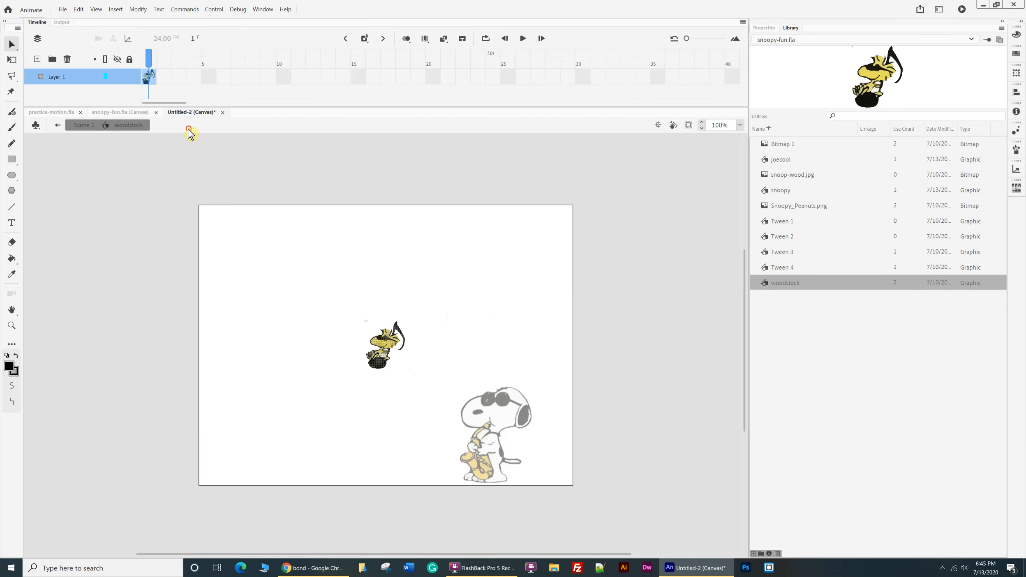
pyautogui.click(82, 129)
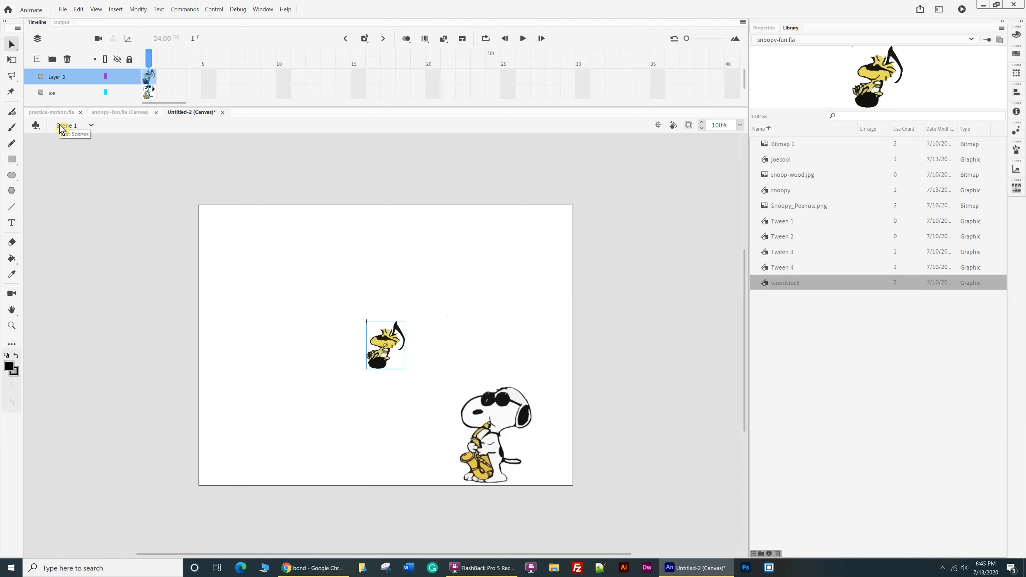
pyautogui.moveTo(379, 365); pyautogui.dragTo(265, 287)
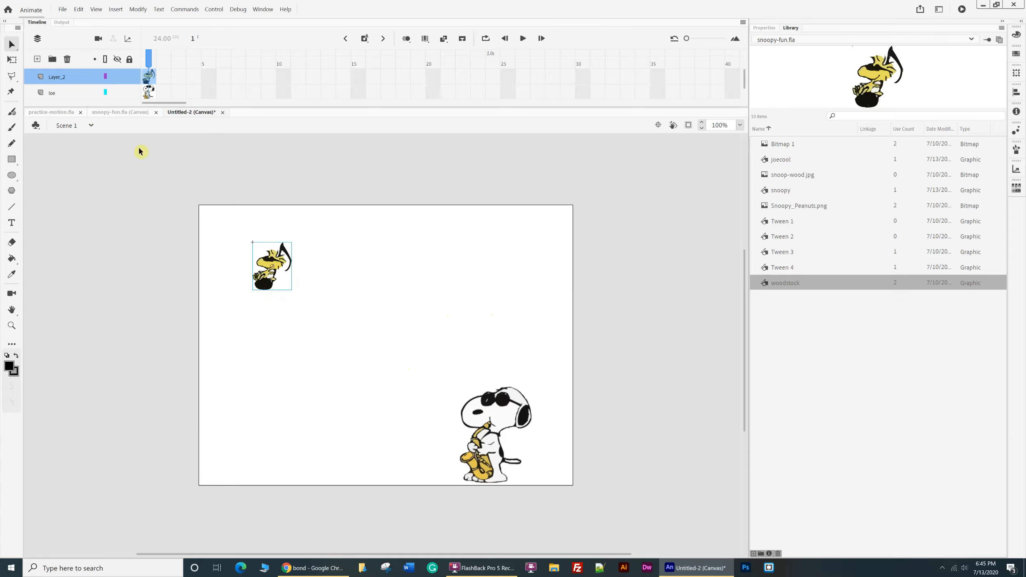
# Rename Layer_2 as woodstock.
pyautogui.doubleClick(62, 76)
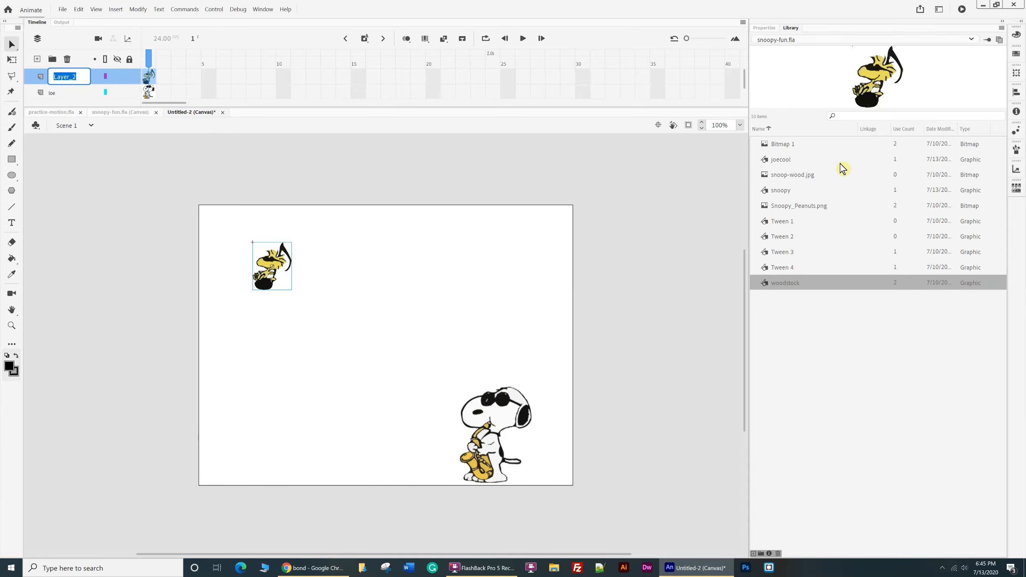
pyautogui.write('woodstock')
pyautogui.click(90, 257)
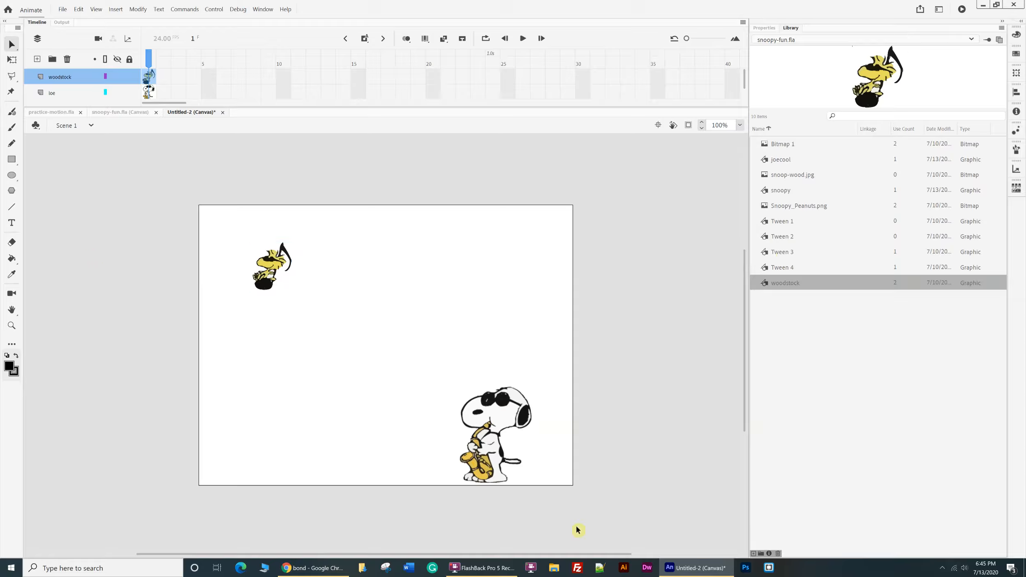
# Shift the joecool instance closer to the stage's right edge and position woodstock just above its head.
pyautogui.moveTo(492, 426); pyautogui.dragTo(520, 426)
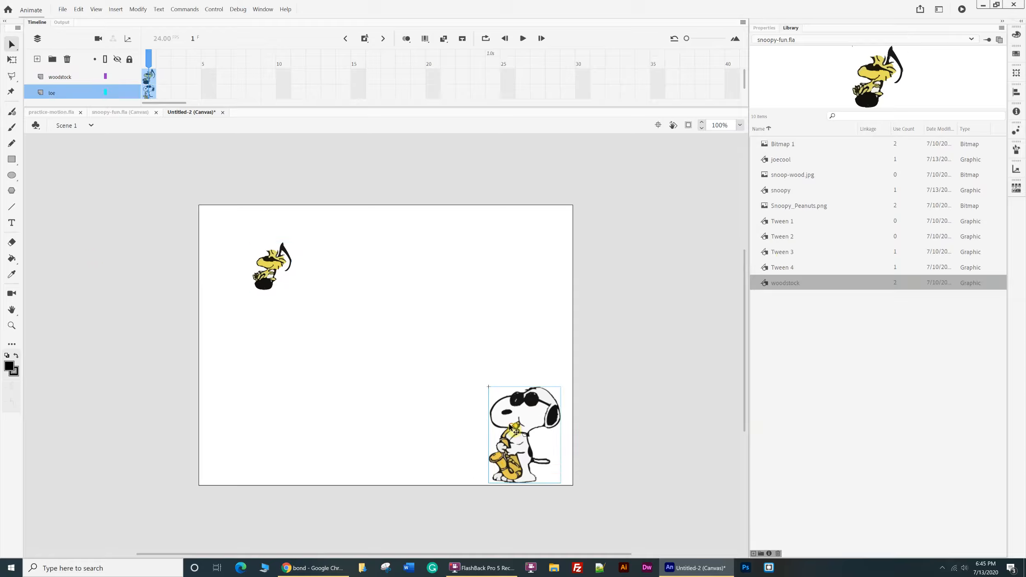
pyautogui.moveTo(276, 273); pyautogui.dragTo(535, 360)
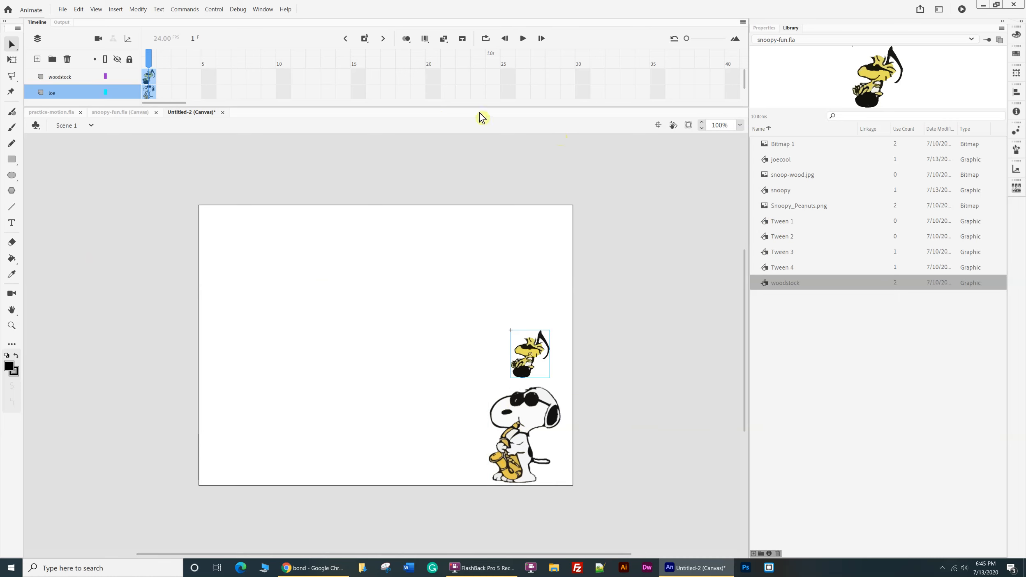
# Extend the woodstock and Joe layers with frames up to frame 380 and return the playhead to frame 1.
pyautogui.click(443, 82)
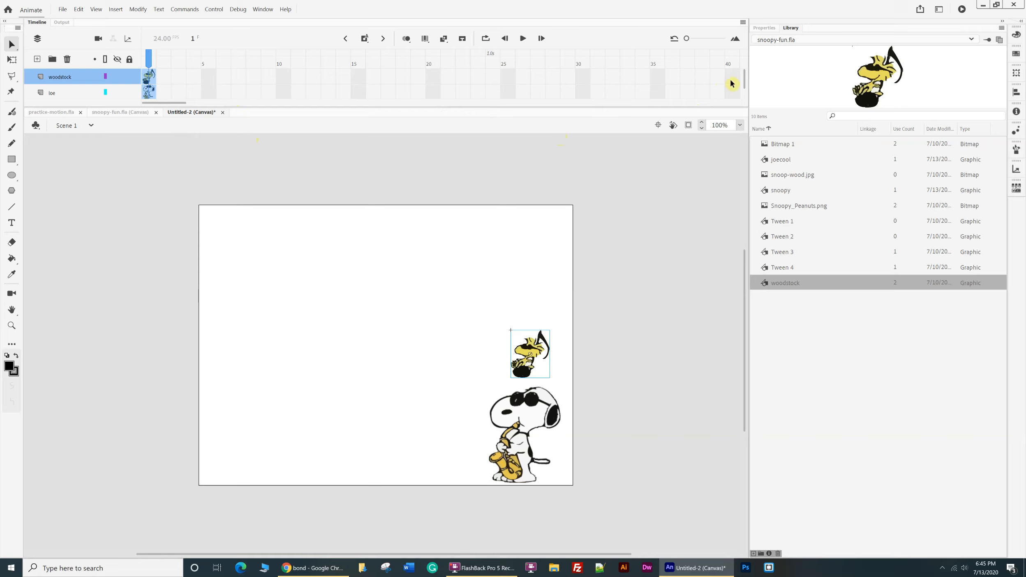
pyautogui.moveTo(179, 102)
pyautogui.mouseDown()
pyautogui.moveTo(567, 92)
pyautogui.moveTo(582, 82)
pyautogui.moveTo(579, 97)
pyautogui.mouseUp()
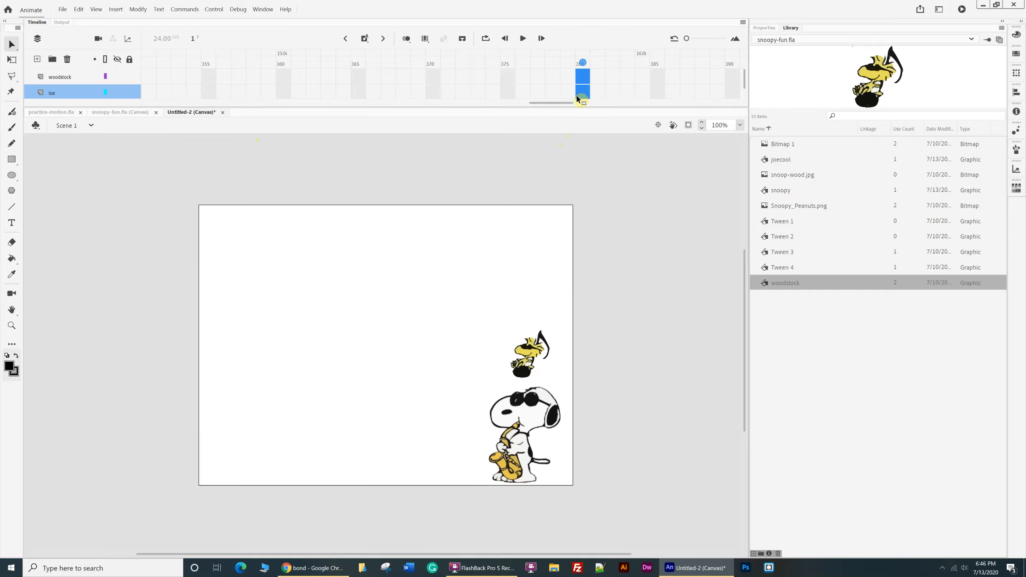
pyautogui.press('F5')
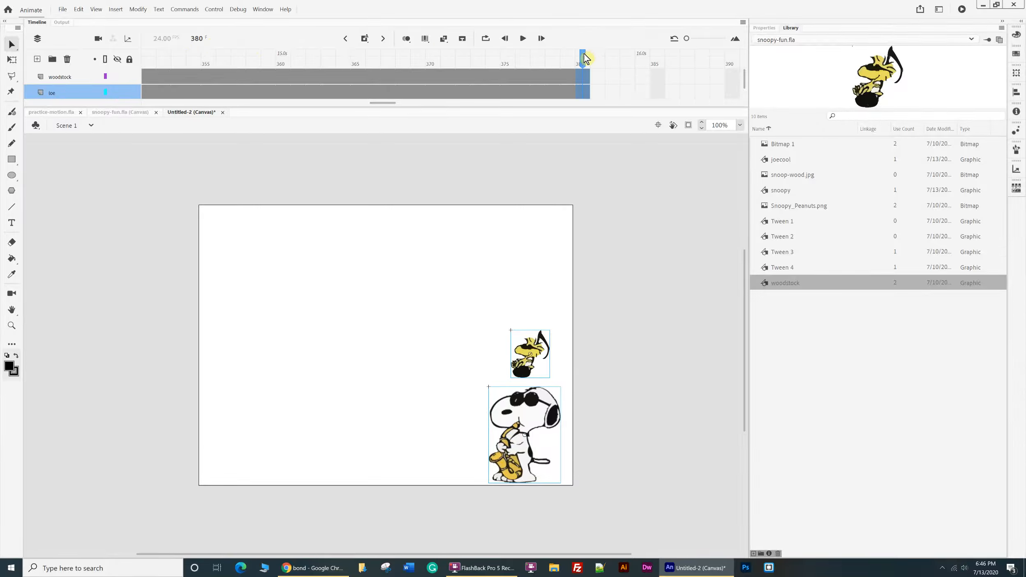
pyautogui.moveTo(584, 58); pyautogui.dragTo(61, 44)
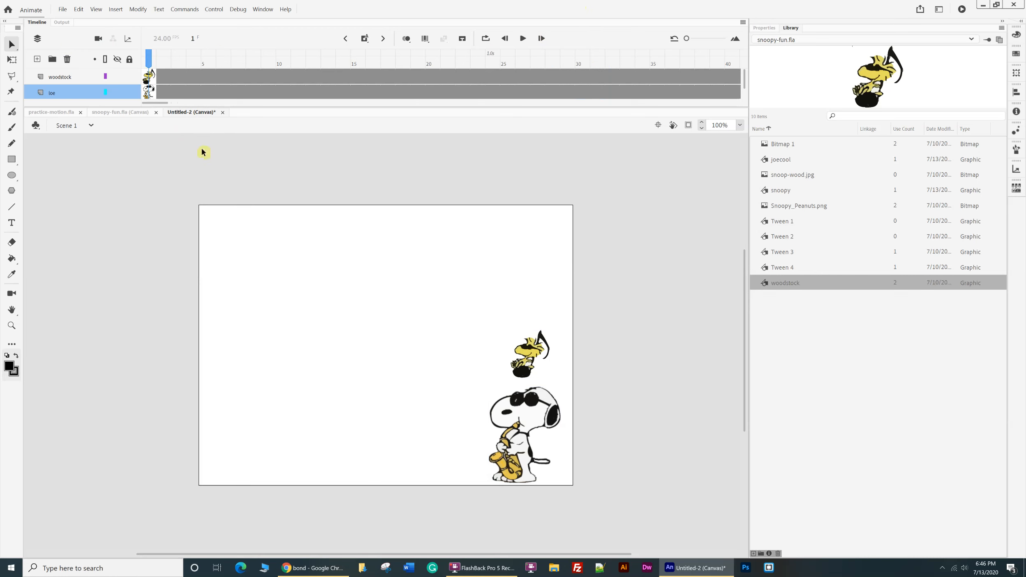
# Insert a keyframe at frame 35 of the woodstock layer and create a classic tween from frame 1 to it.
pyautogui.click(149, 77)
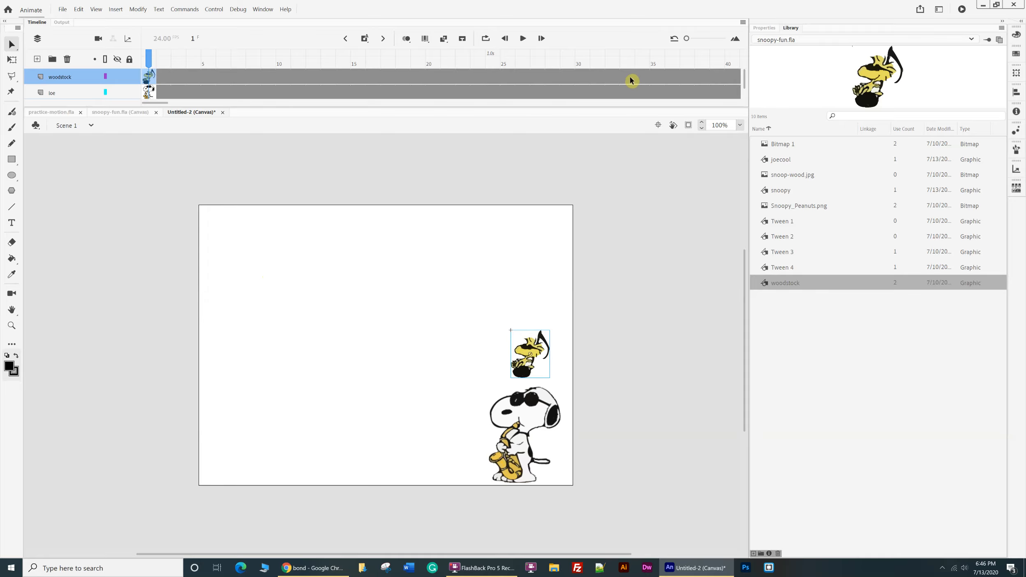
pyautogui.click(652, 79)
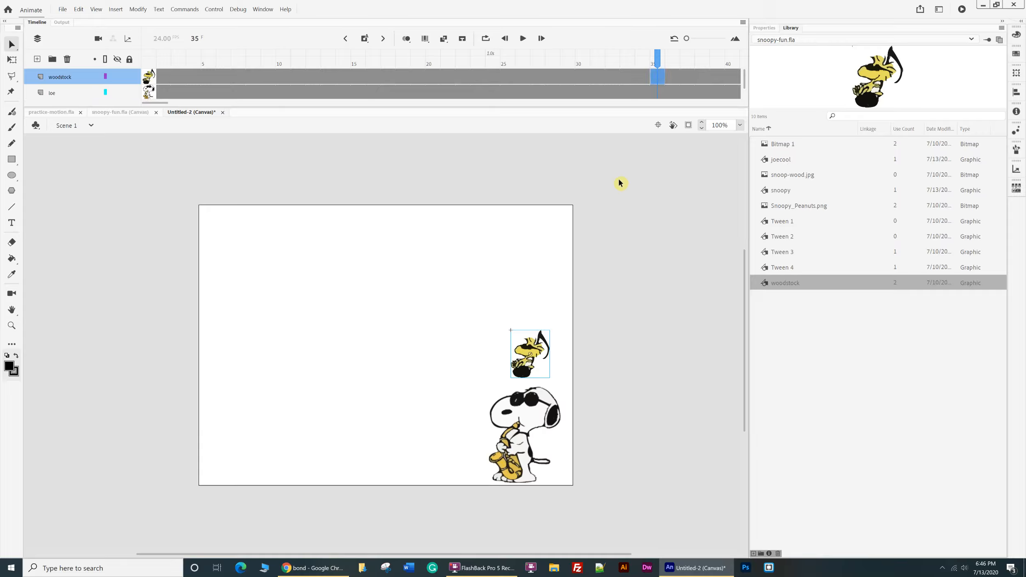
pyautogui.press('F6')
pyautogui.rightClick(489, 77)
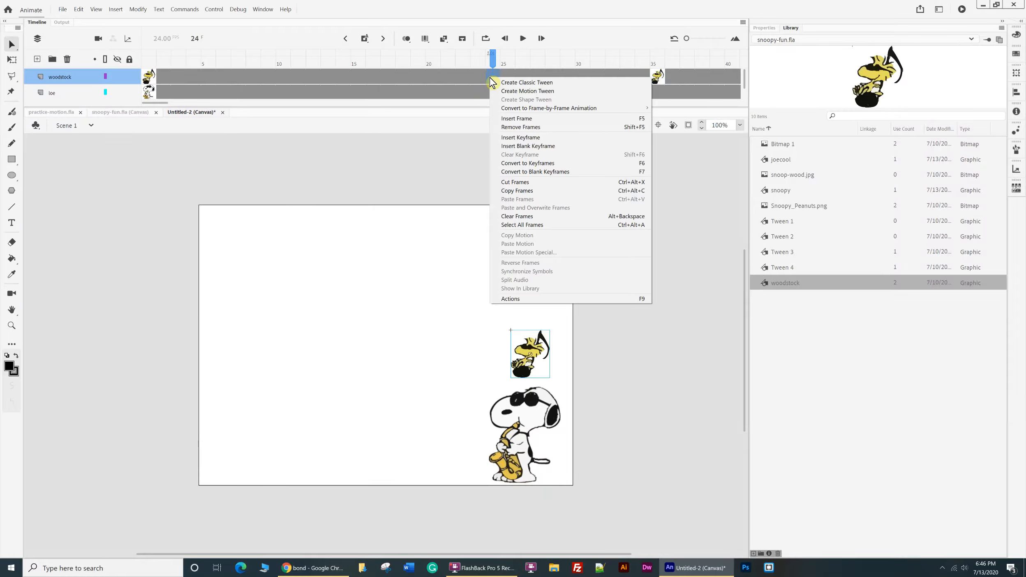
pyautogui.click(506, 82)
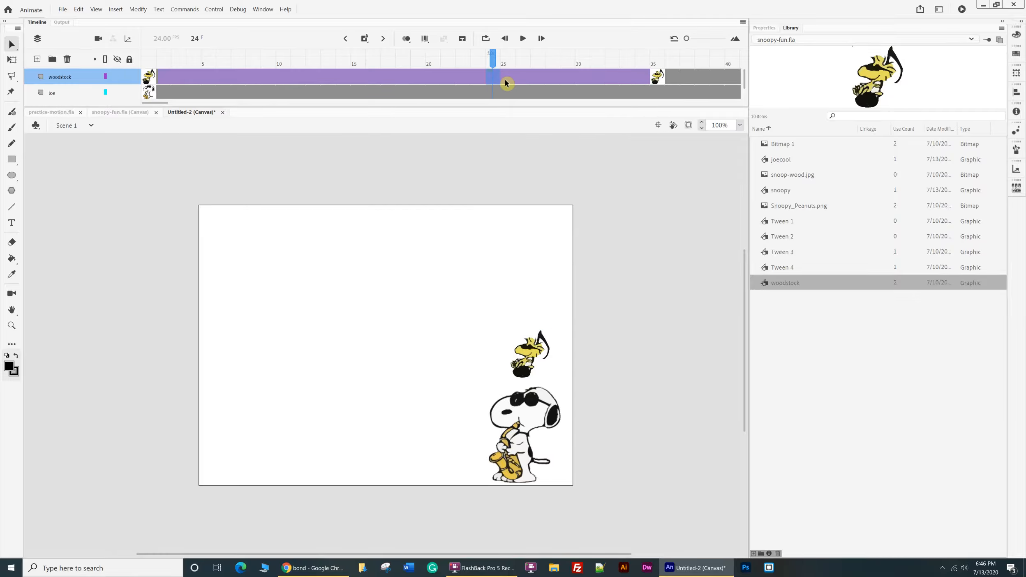
# Add a classic motion guide to the woodstock layer and ready the Pencil tool at frame 1.
pyautogui.rightClick(81, 81)
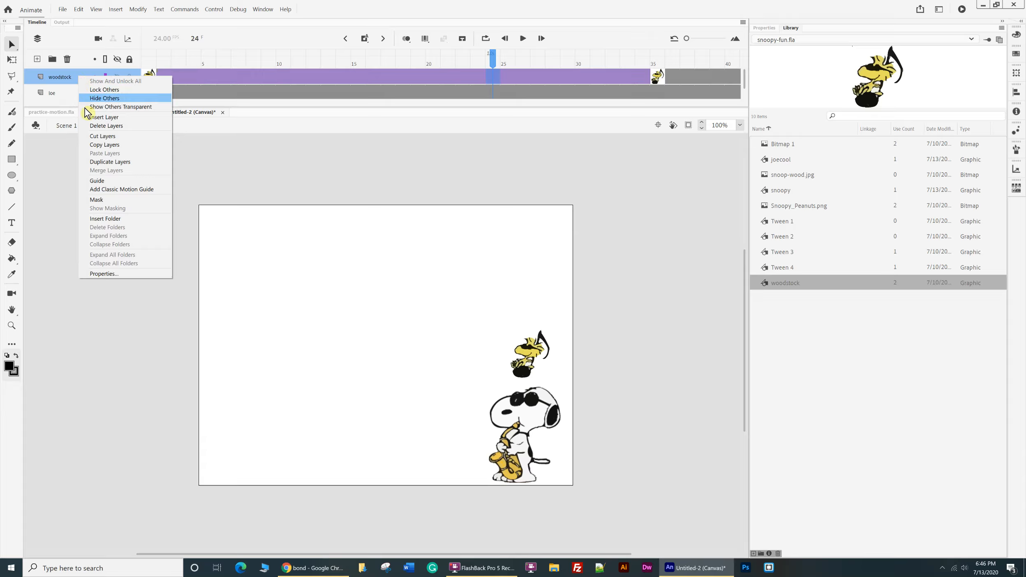
pyautogui.click(119, 194)
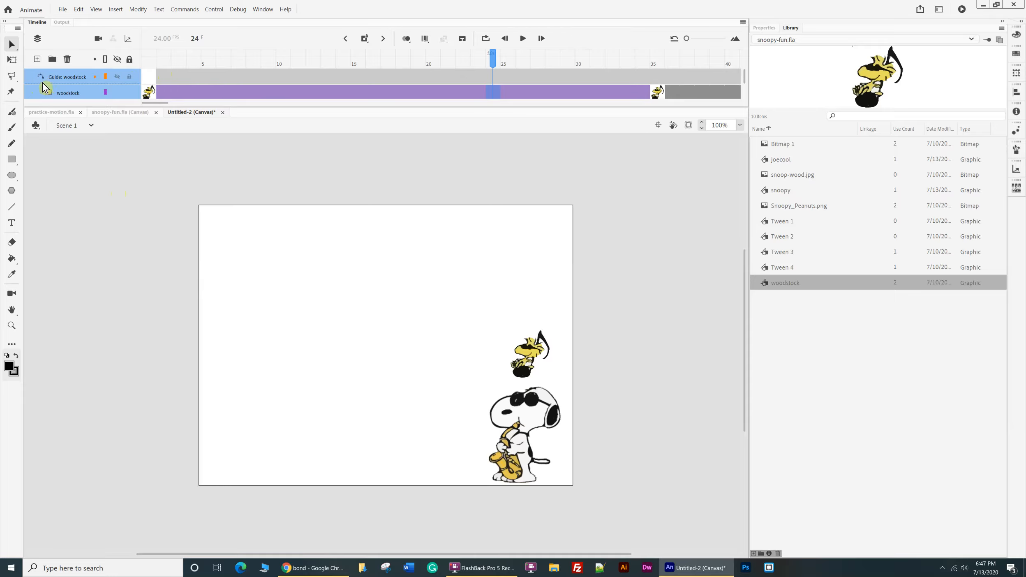
pyautogui.click(13, 147)
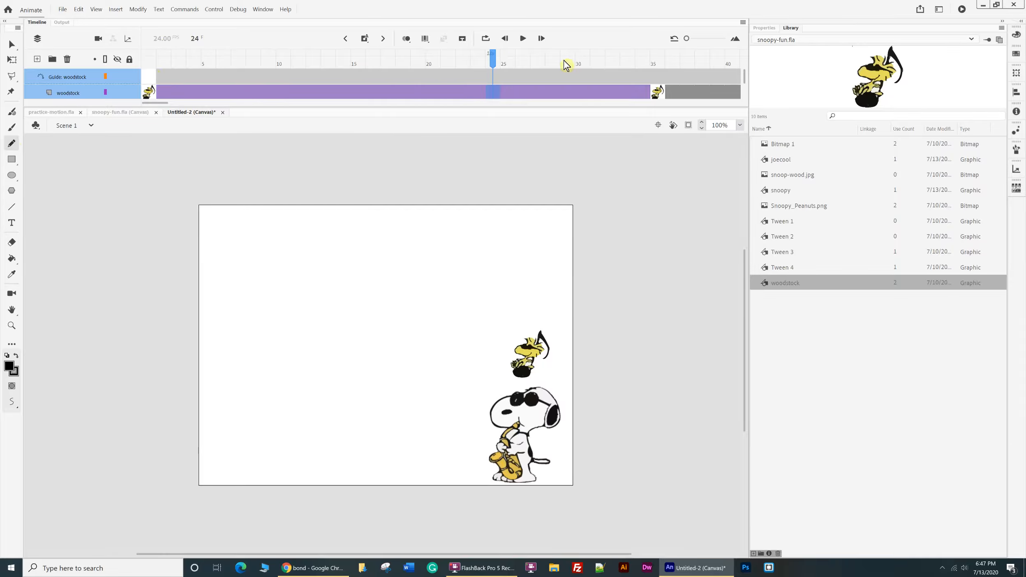
pyautogui.moveTo(495, 57); pyautogui.dragTo(144, 45)
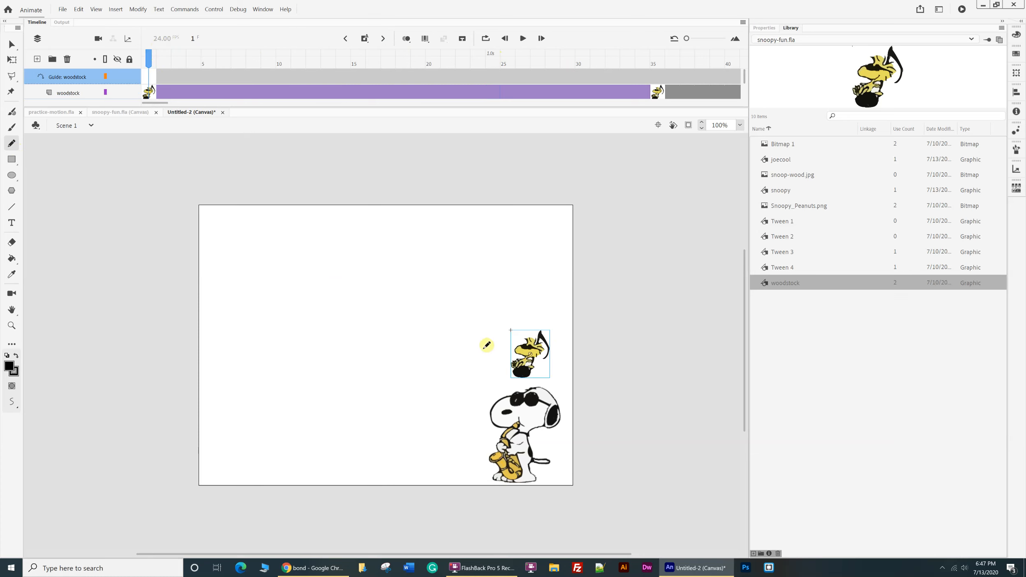
pyautogui.moveTo(488, 345)
pyautogui.mouseDown()
pyautogui.moveTo(422, 403)
pyautogui.moveTo(335, 384)
pyautogui.moveTo(345, 331)
pyautogui.moveTo(466, 323)
pyautogui.moveTo(491, 270)
pyautogui.moveTo(476, 249)
pyautogui.moveTo(431, 241)
pyautogui.moveTo(250, 319)
pyautogui.moveTo(229, 266)
pyautogui.moveTo(254, 220)
pyautogui.moveTo(276, 236)
pyautogui.moveTo(282, 273)
pyautogui.mouseUp()
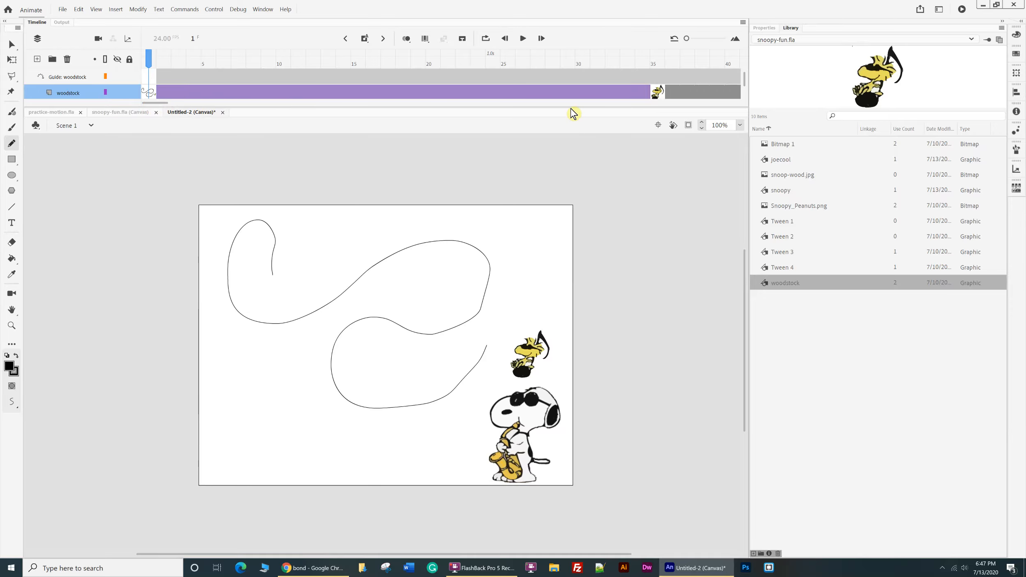
pyautogui.moveTo(572, 108); pyautogui.dragTo(557, 152)
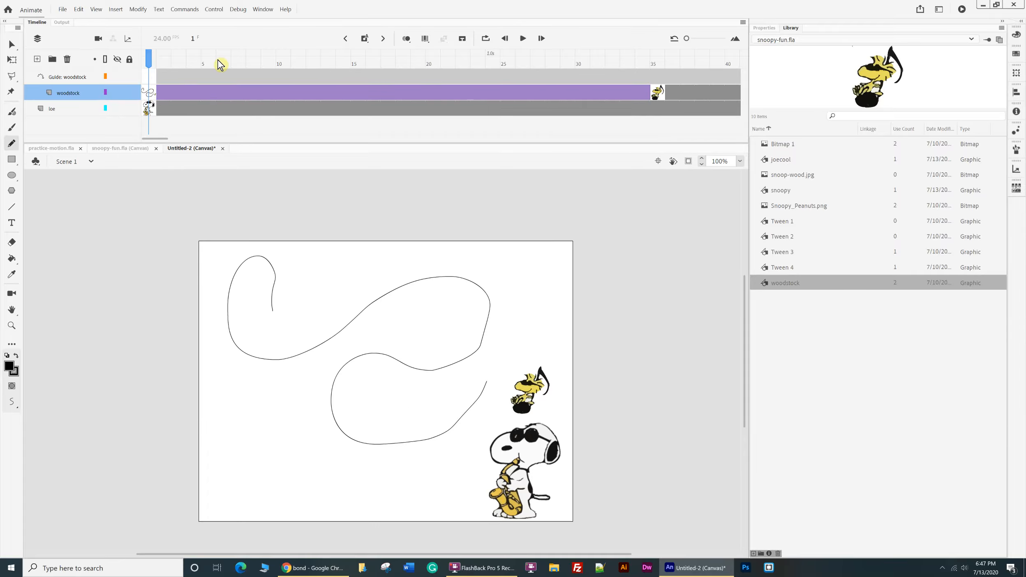
pyautogui.hotkey('ctrl', 'z')
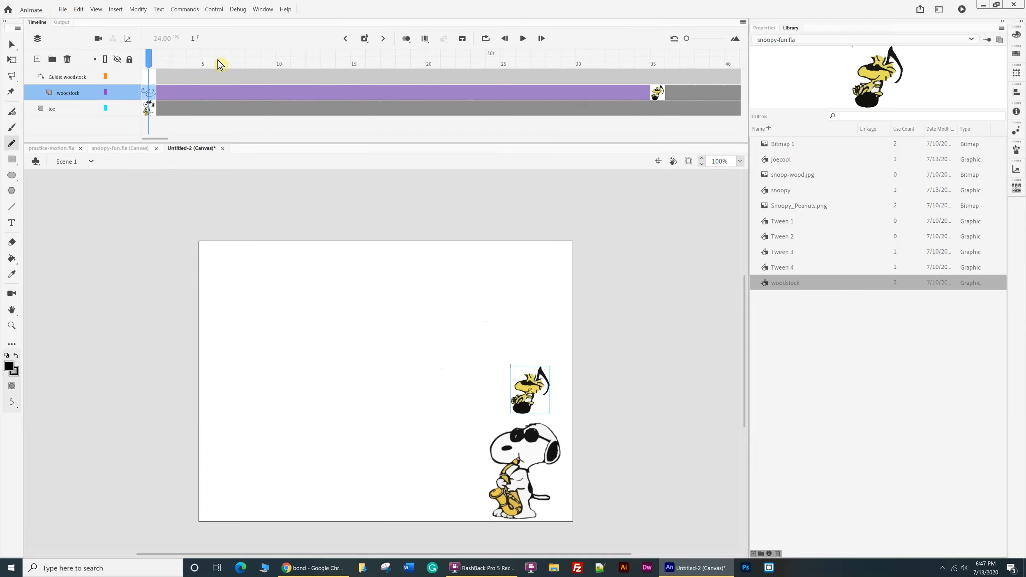
# In frame 1 of the guide layer, draw a winding freehand path from woodstock to the stage's upper-left area.
pyautogui.click(151, 77)
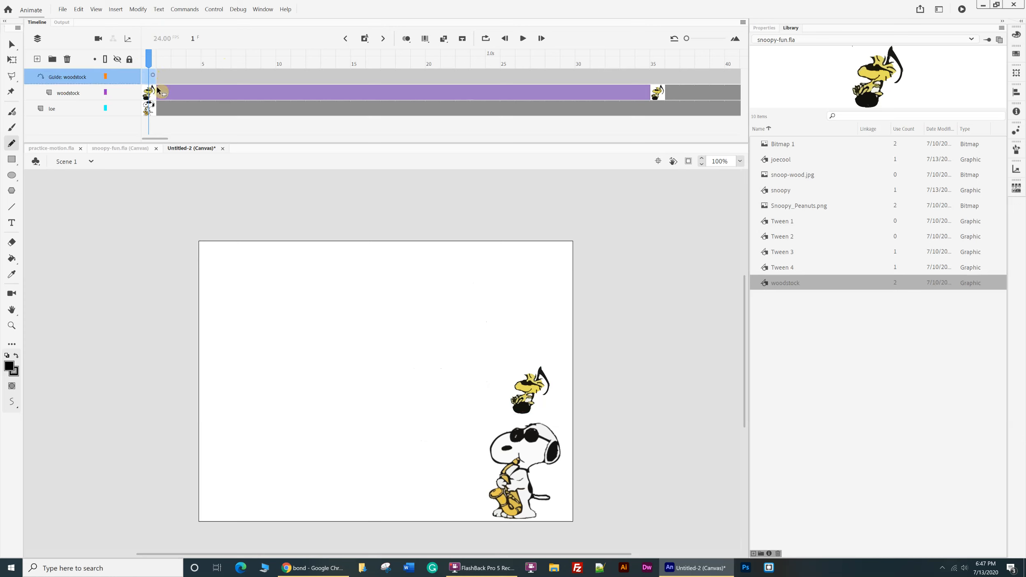
pyautogui.moveTo(517, 390)
pyautogui.mouseDown()
pyautogui.moveTo(475, 401)
pyautogui.moveTo(474, 360)
pyautogui.moveTo(532, 329)
pyautogui.moveTo(550, 279)
pyautogui.moveTo(529, 262)
pyautogui.moveTo(500, 267)
pyautogui.moveTo(462, 295)
pyautogui.moveTo(427, 419)
pyautogui.moveTo(384, 449)
pyautogui.moveTo(370, 424)
pyautogui.moveTo(383, 362)
pyautogui.moveTo(409, 329)
pyautogui.moveTo(406, 251)
pyautogui.moveTo(342, 246)
pyautogui.moveTo(303, 288)
pyautogui.moveTo(290, 394)
pyautogui.moveTo(256, 453)
pyautogui.moveTo(238, 434)
pyautogui.moveTo(228, 284)
pyautogui.mouseUp()
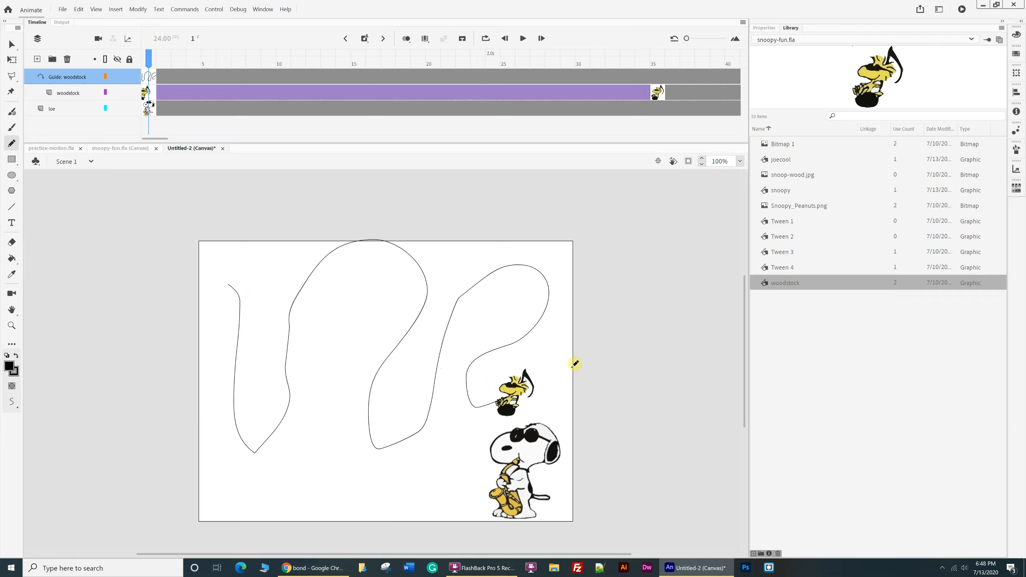
# At the frame 35 keyframe, move the woodstock instance onto the guide path near its far end by the stage's left edge.
pyautogui.click(12, 44)
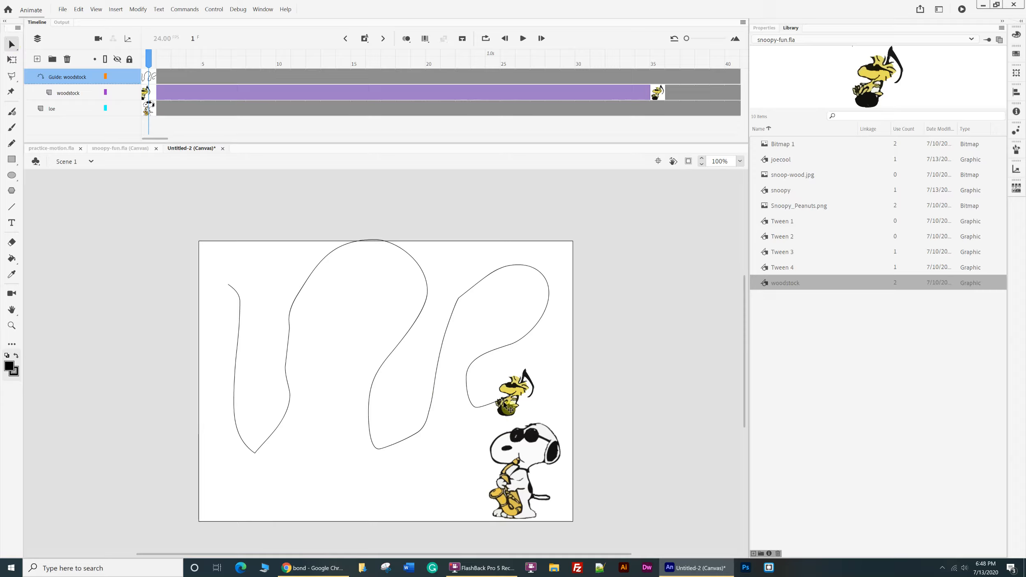
pyautogui.click(506, 406)
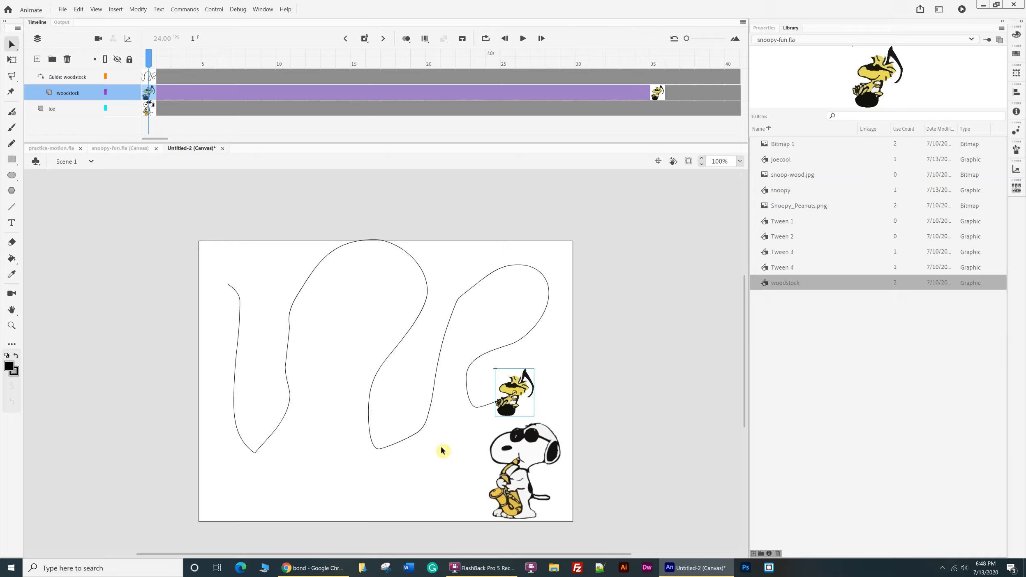
pyautogui.click(657, 92)
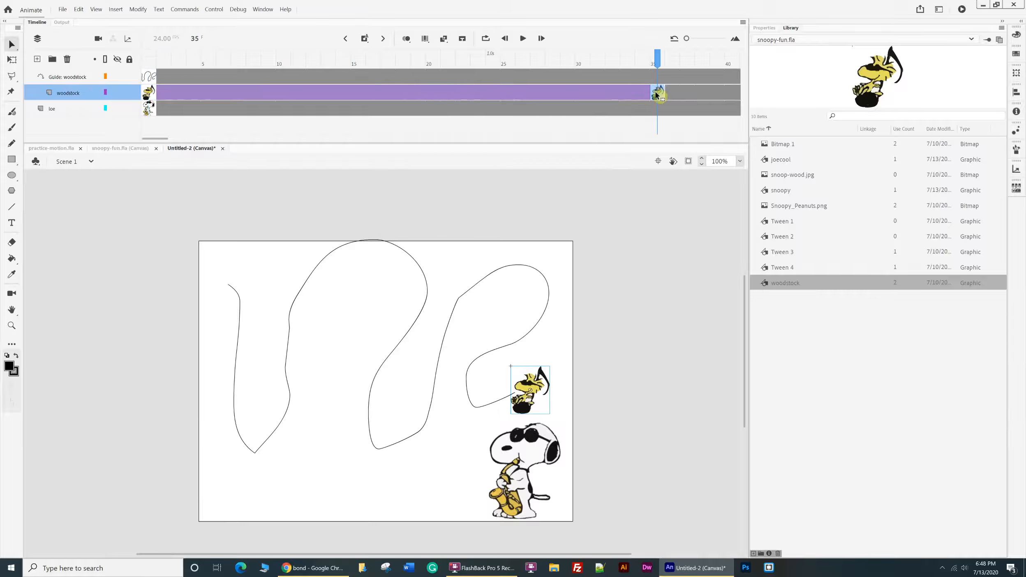
pyautogui.moveTo(534, 401); pyautogui.dragTo(242, 346)
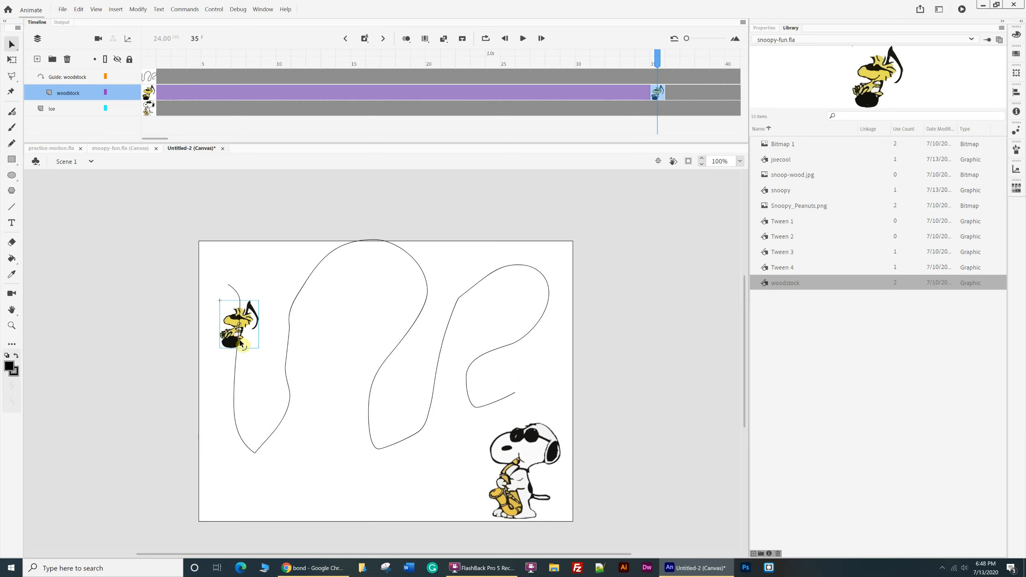
# Play the woodstock tween from frame 1, return to the first keyframe, and briefly hide and reshow the guide layer.
pyautogui.click(150, 96)
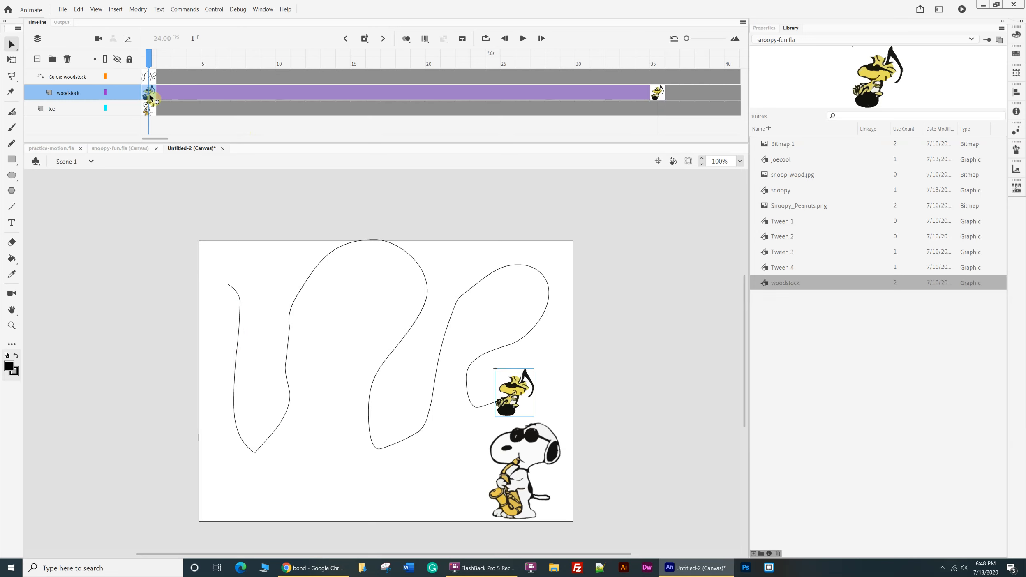
pyautogui.press('Return')
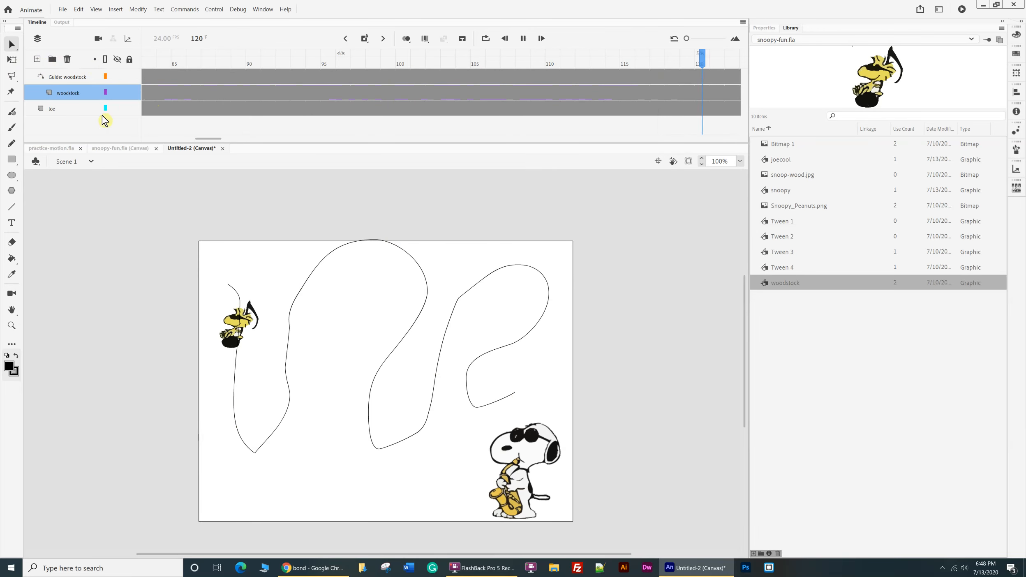
pyautogui.click(523, 38)
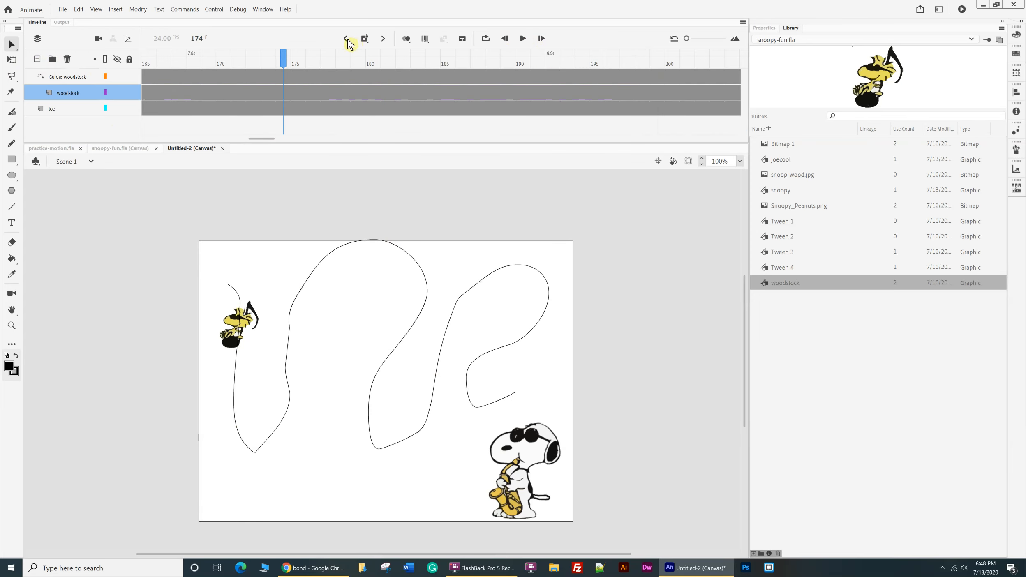
pyautogui.click(347, 41)
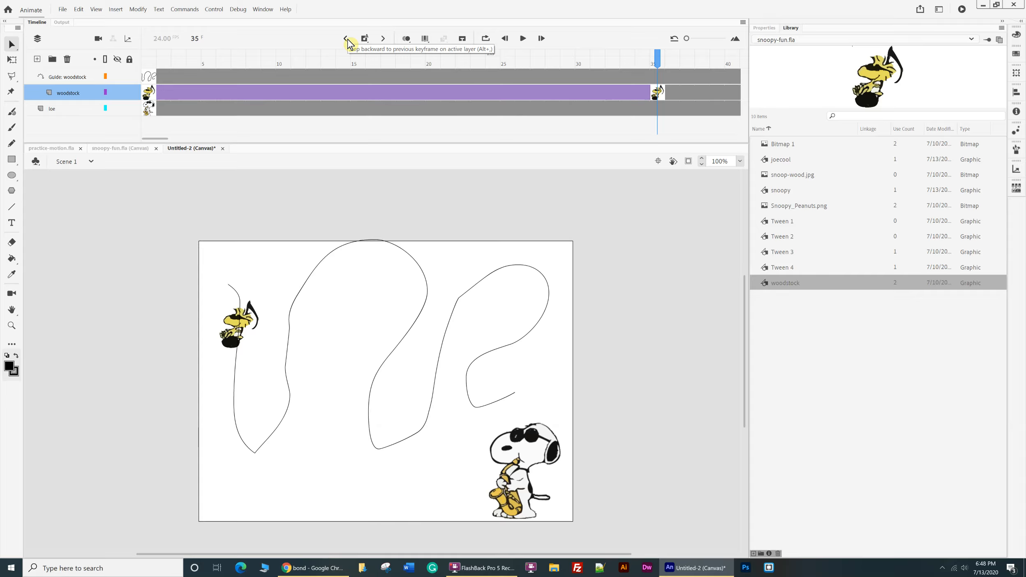
pyautogui.click(347, 41)
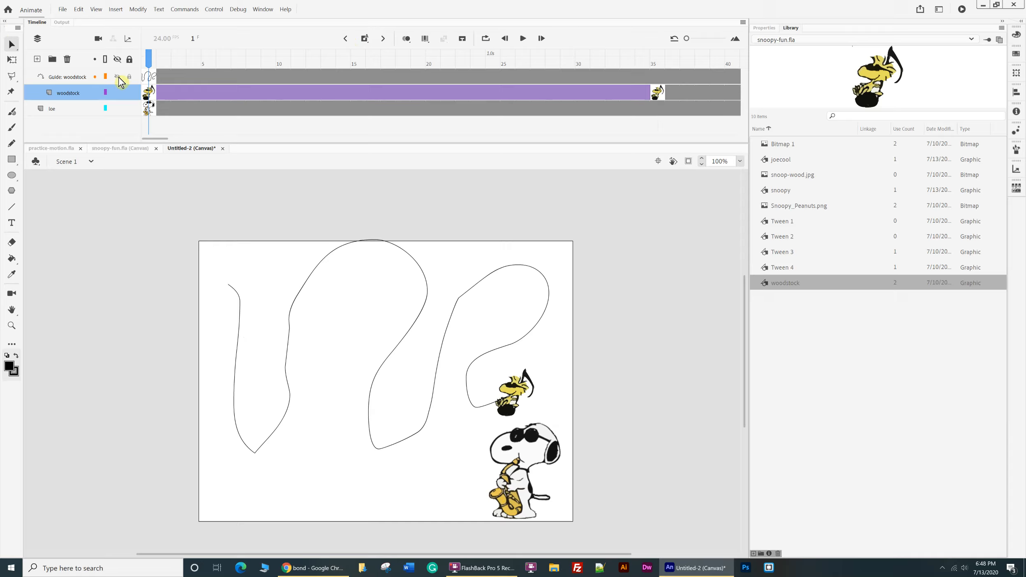
pyautogui.click(117, 77)
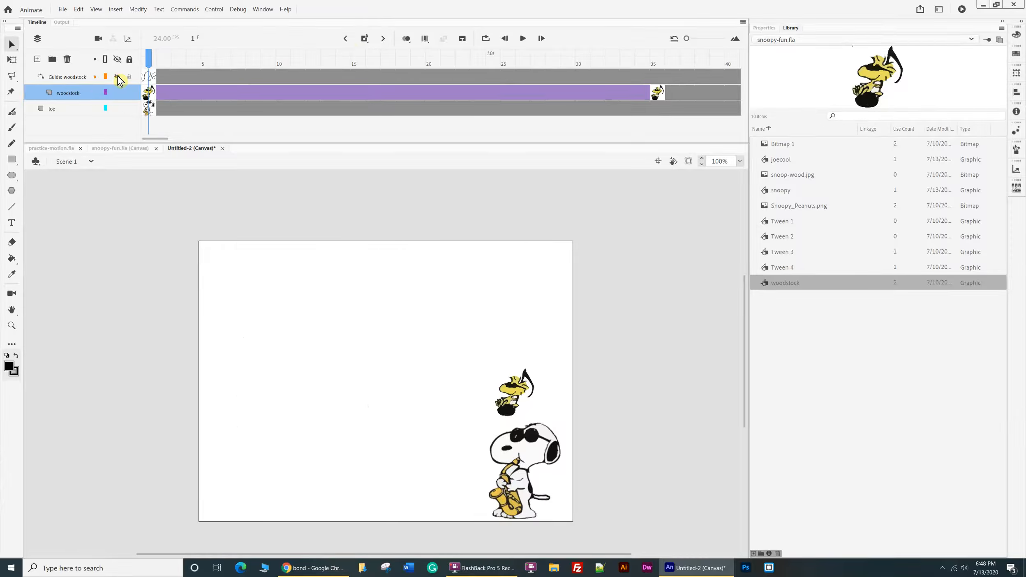
pyautogui.click(117, 77)
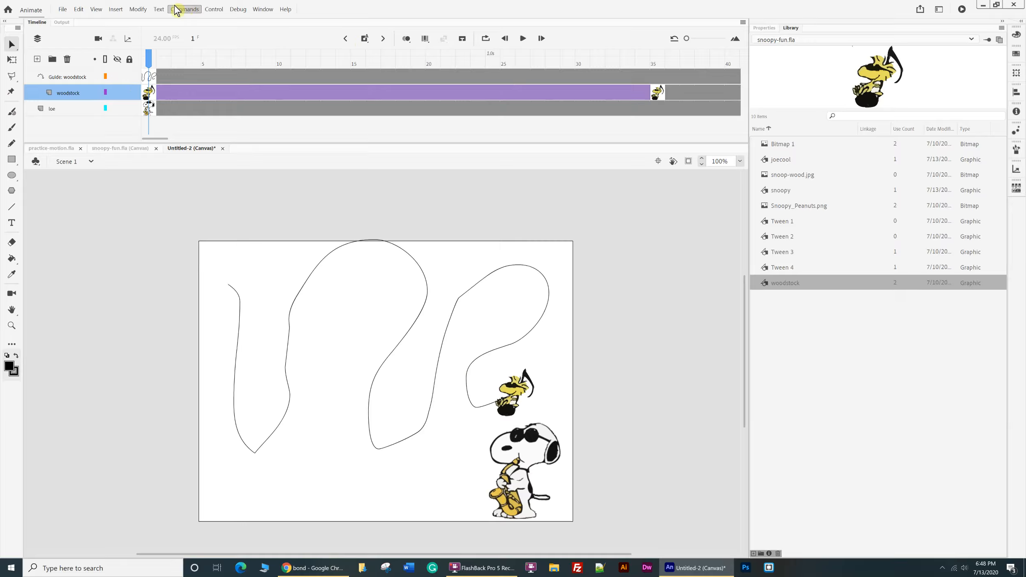
# Save the document as motion-classic in the animate-files folder.
pyautogui.click(61, 12)
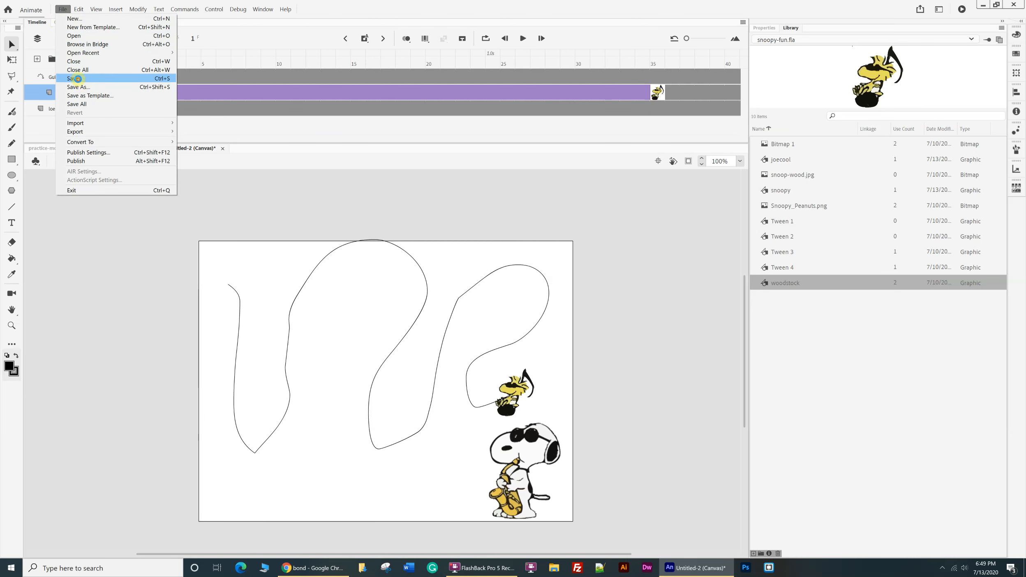
pyautogui.click(78, 87)
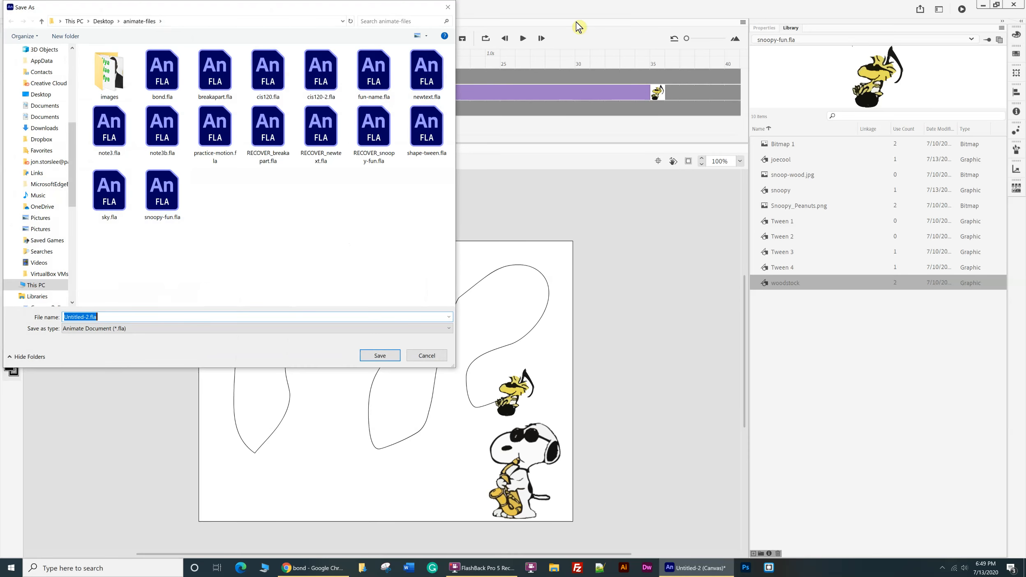
pyautogui.write('motion-classic')
pyautogui.click(380, 355)
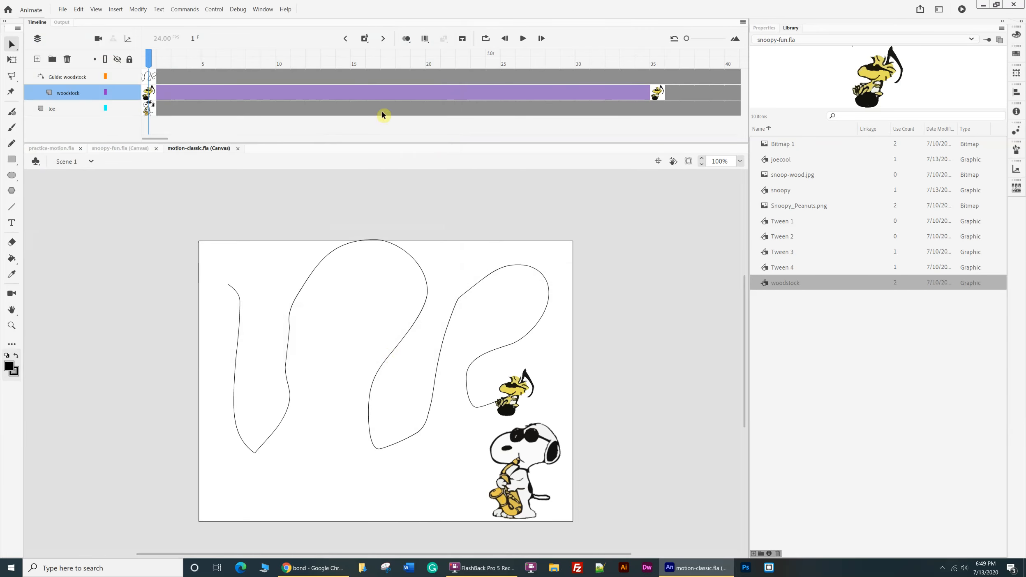
# Test the movie in the browser and switch back to Animate.
pyautogui.click(214, 9)
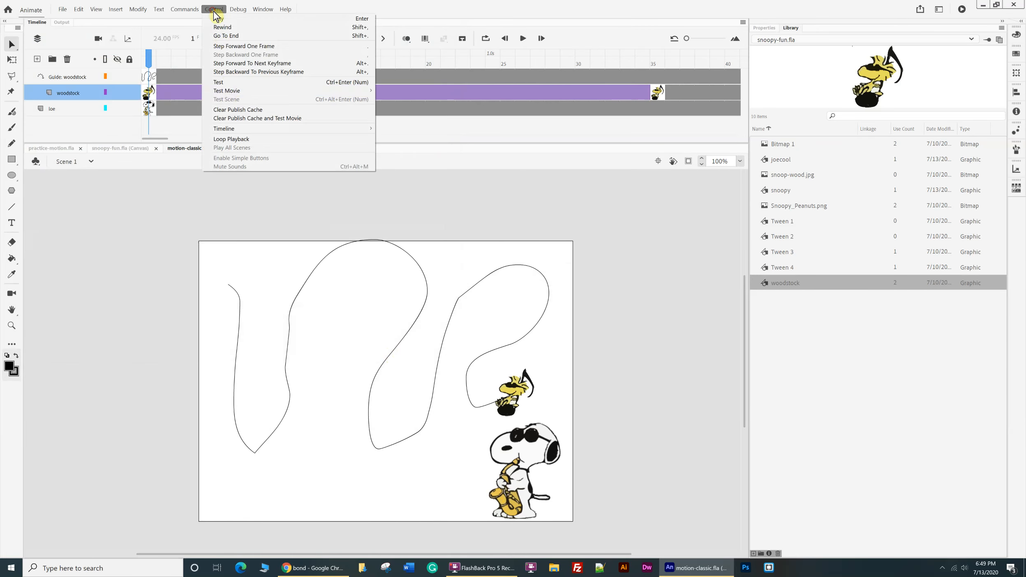
pyautogui.click(226, 82)
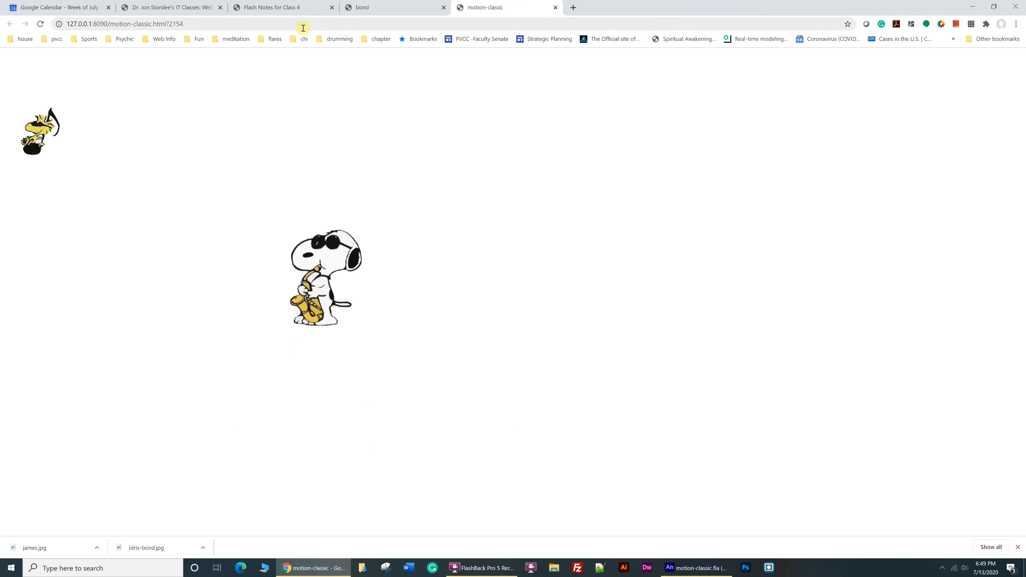
pyautogui.click(699, 568)
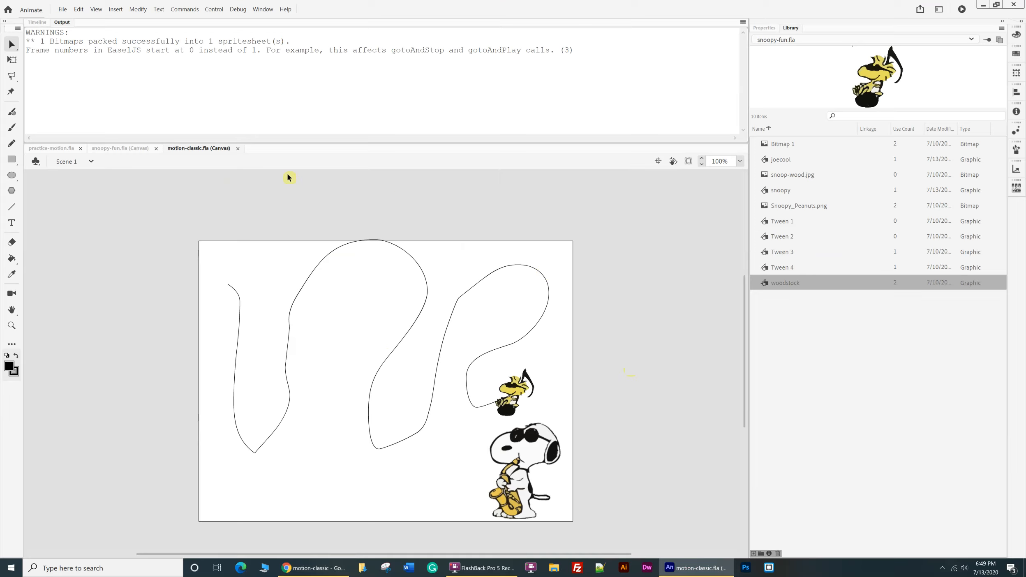
# Turn off timeline looping in the motion-classic publish settings.
pyautogui.click(64, 11)
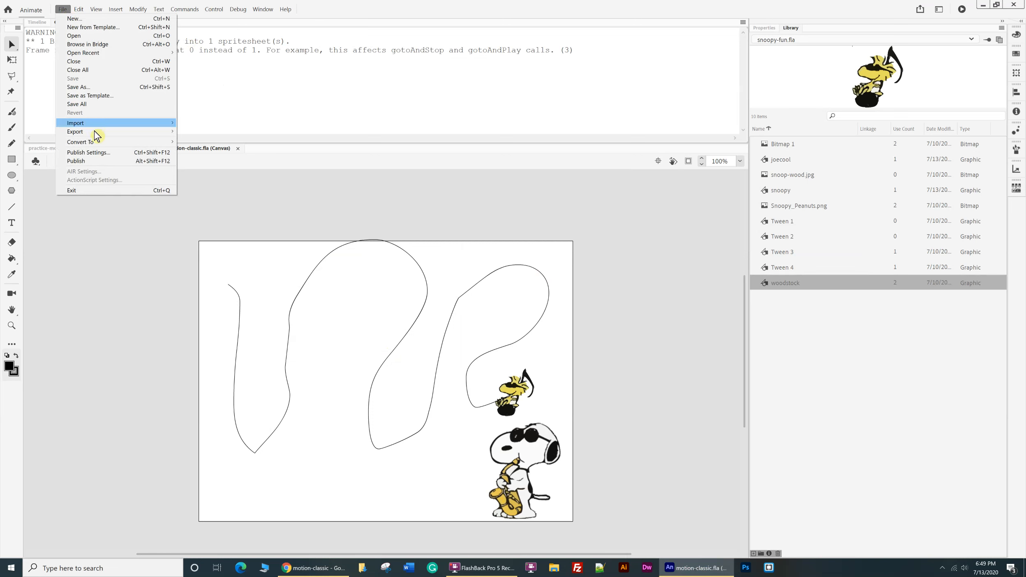
pyautogui.click(89, 152)
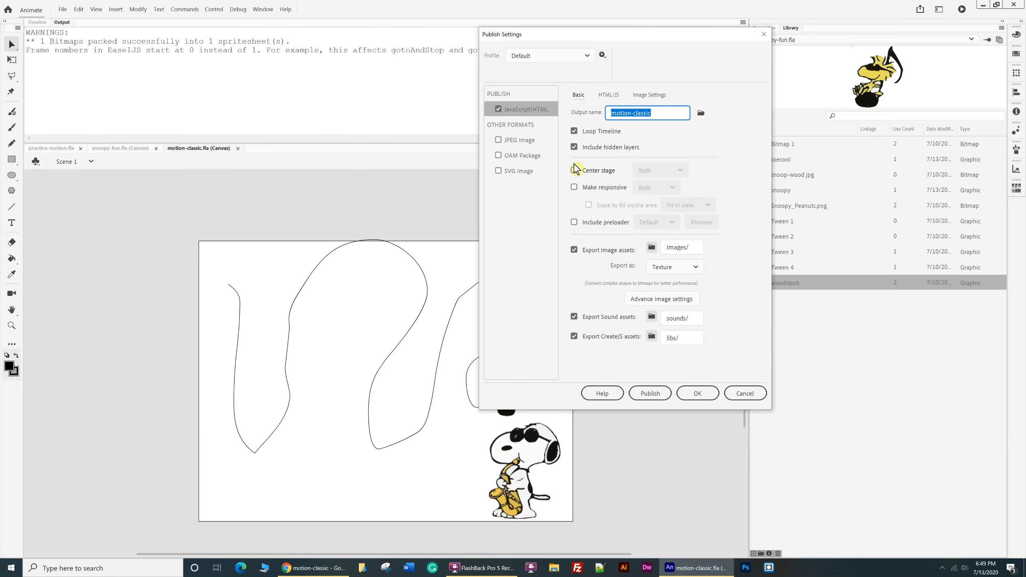
pyautogui.click(575, 131)
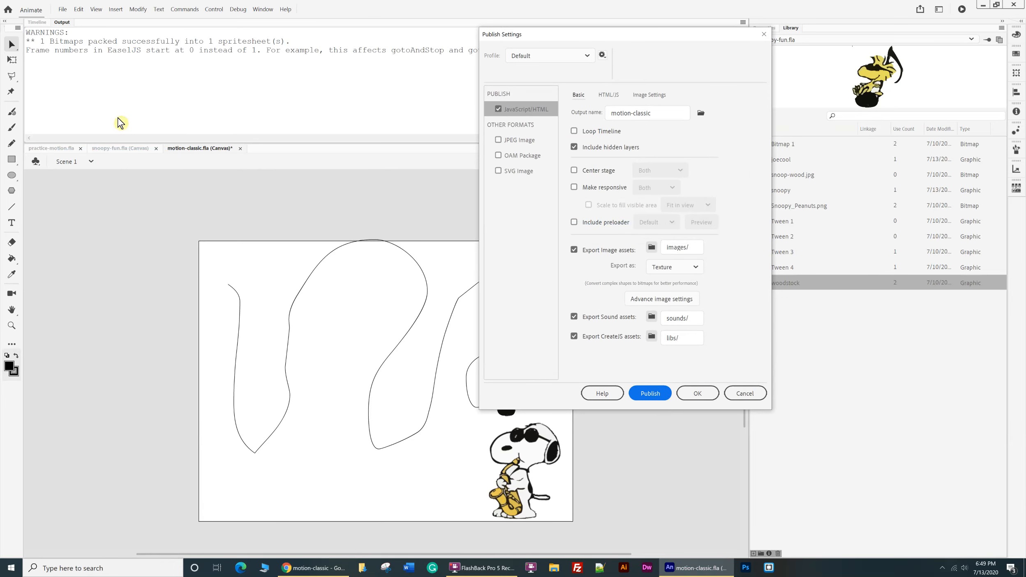
pyautogui.click(706, 402)
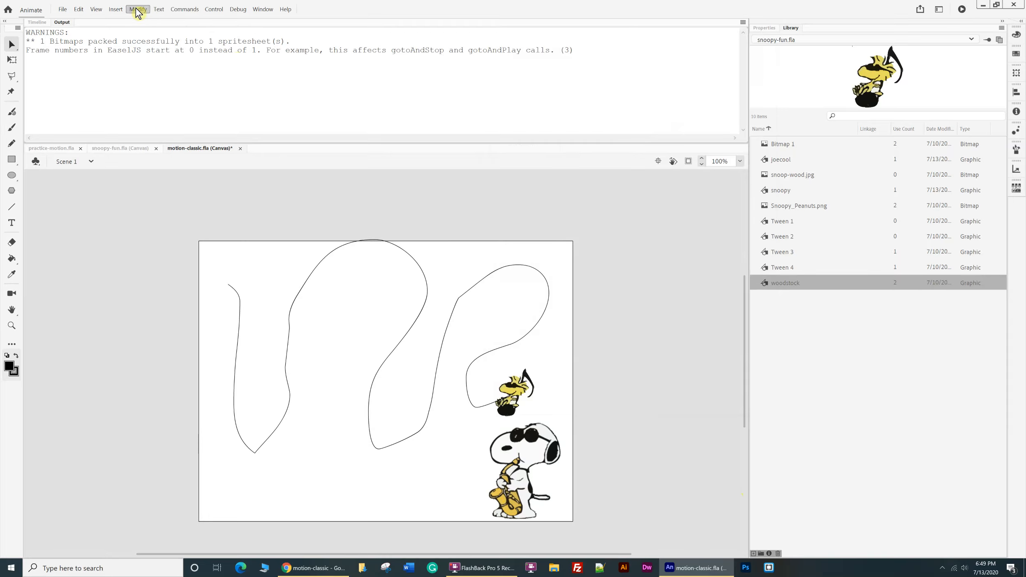
# Test the movie in the browser, close the motion-classic and bond preview pages, and switch back to Animate.
pyautogui.click(214, 10)
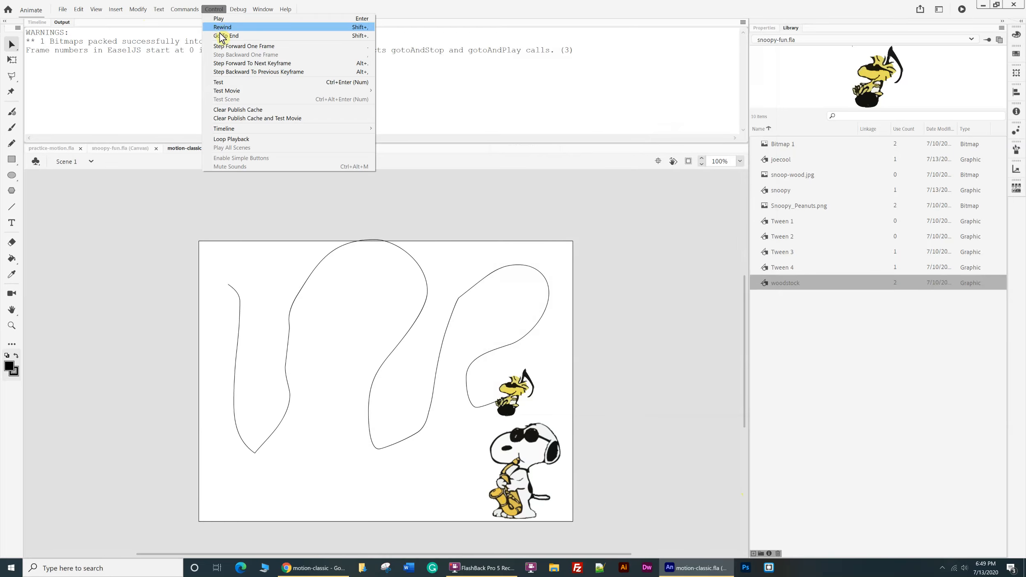
pyautogui.click(231, 83)
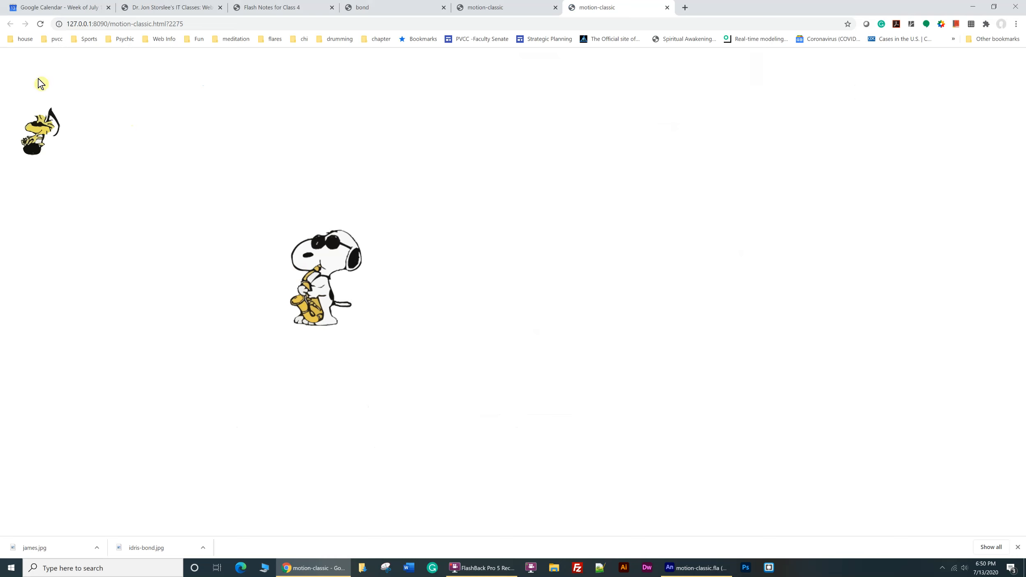
pyautogui.click(667, 8)
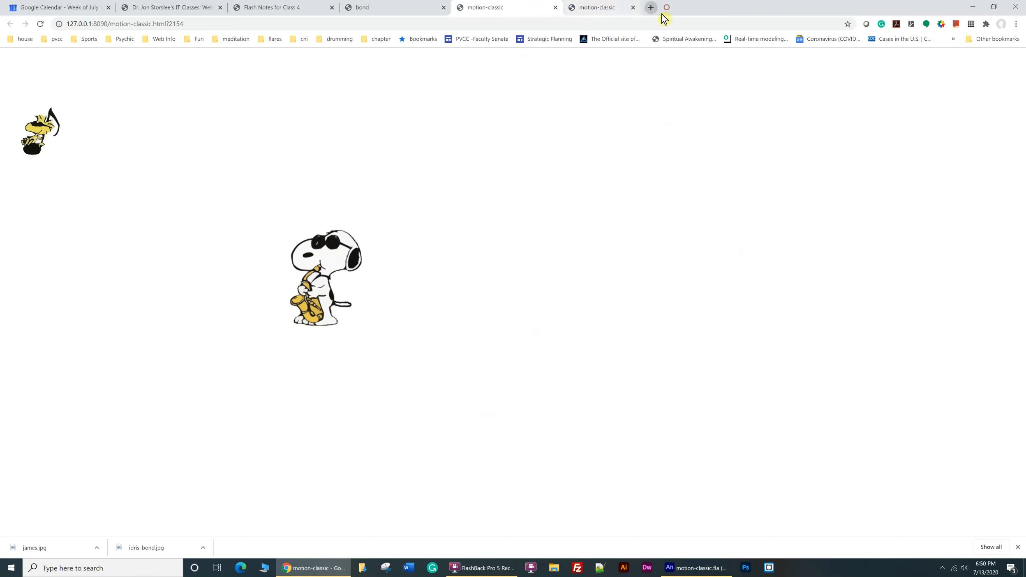
pyautogui.click(555, 7)
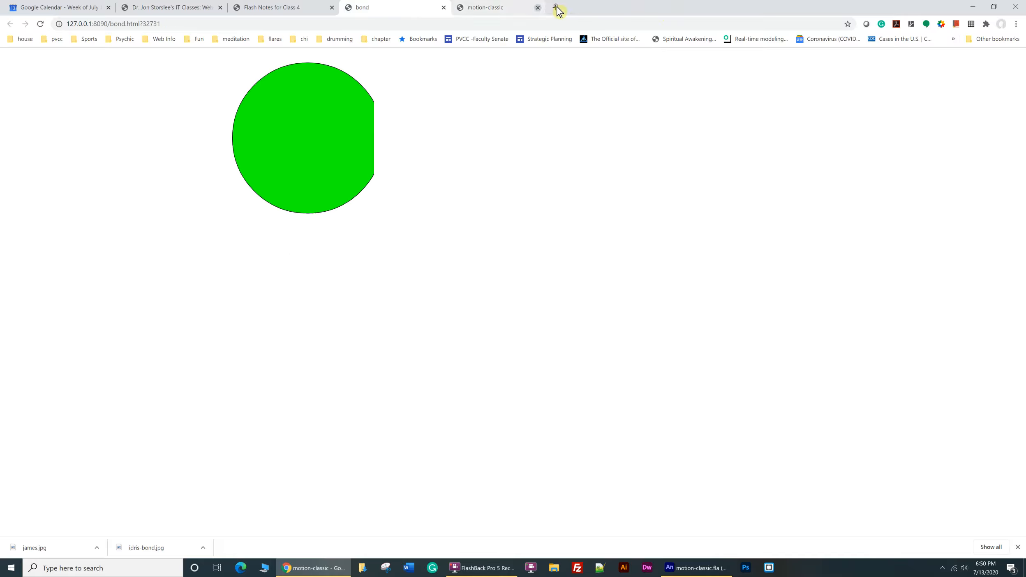
pyautogui.click(443, 8)
pyautogui.click(722, 568)
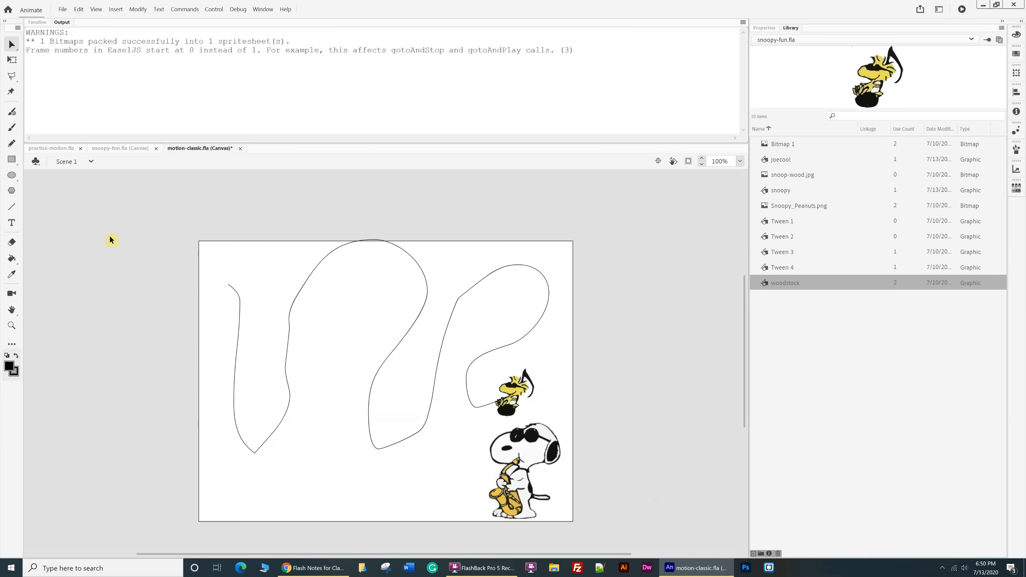
# In the motion-classic timeline, lock the guide and woodstock layers and hide the guide layer.
pyautogui.click(118, 150)
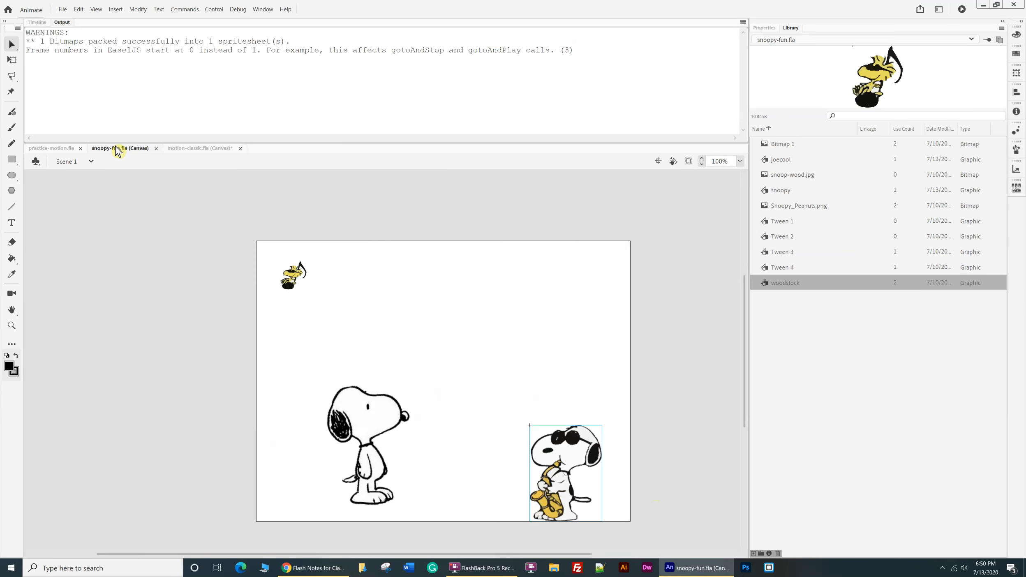
pyautogui.click(179, 154)
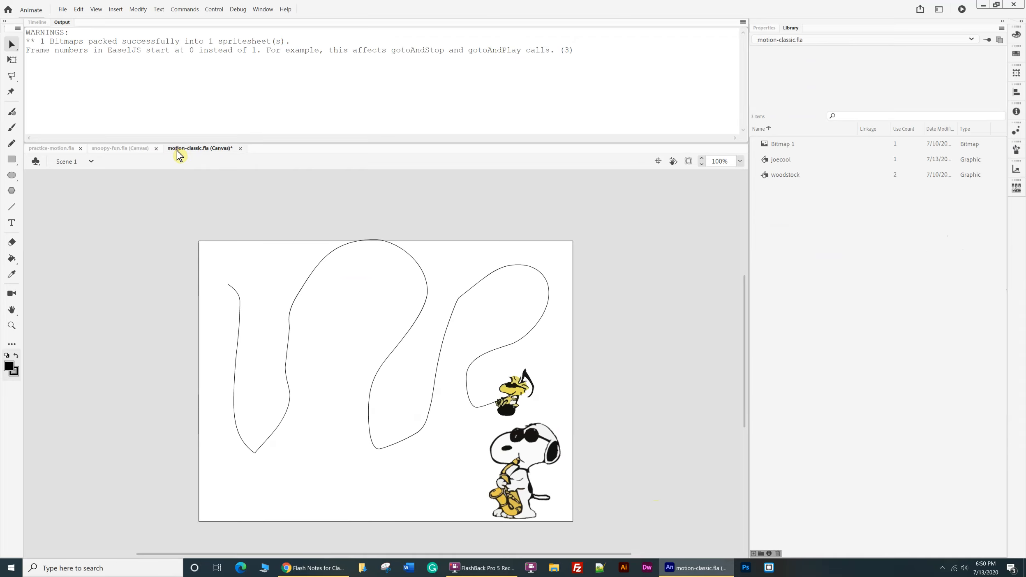
pyautogui.click(37, 23)
pyautogui.click(130, 77)
pyautogui.click(130, 93)
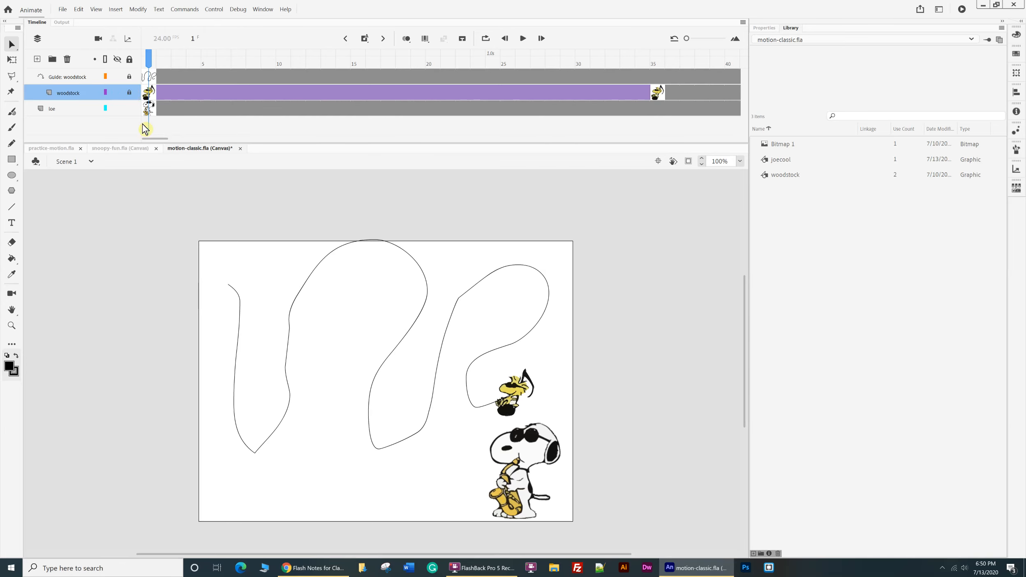
pyautogui.click(107, 78)
pyautogui.click(106, 78)
pyautogui.click(118, 77)
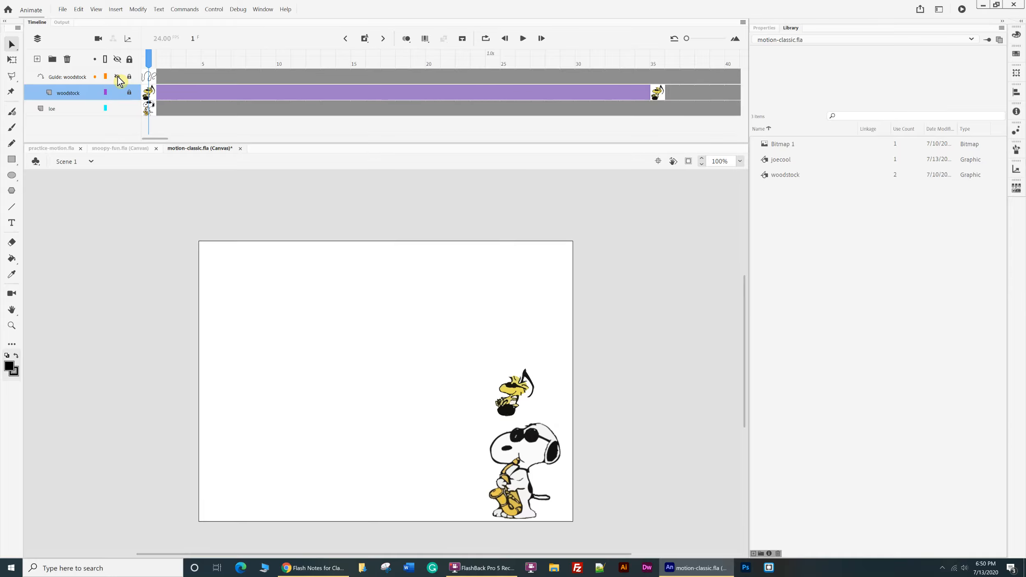
# Select the joe layer and briefly switch its outline display and visibility, restoring both.
pyautogui.click(103, 114)
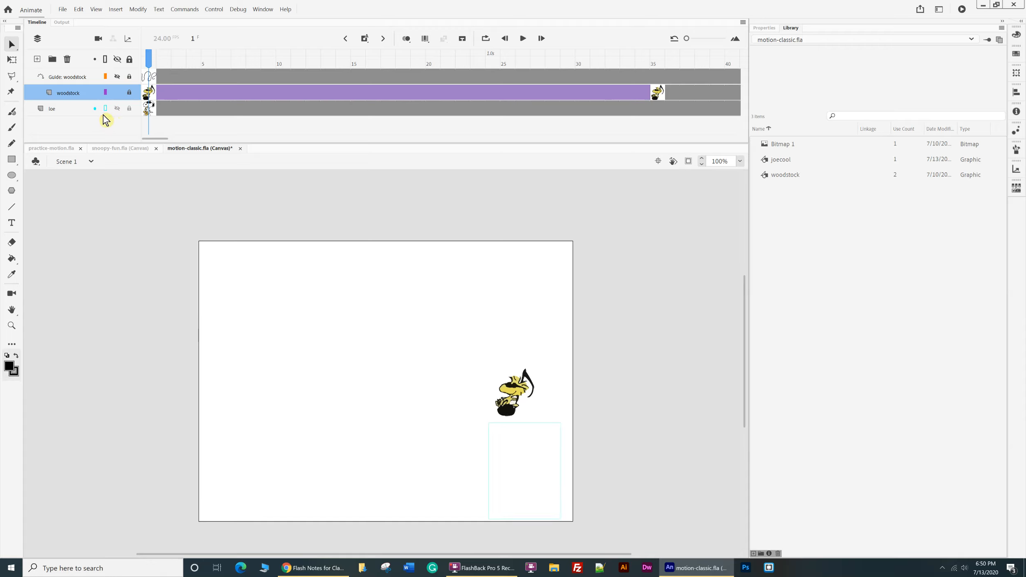
pyautogui.click(81, 113)
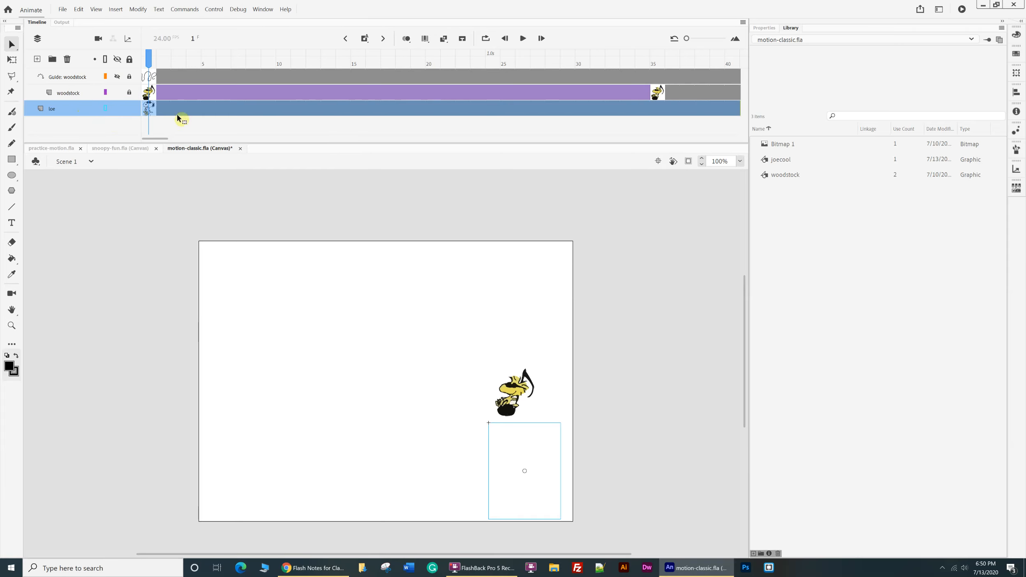
pyautogui.click(105, 112)
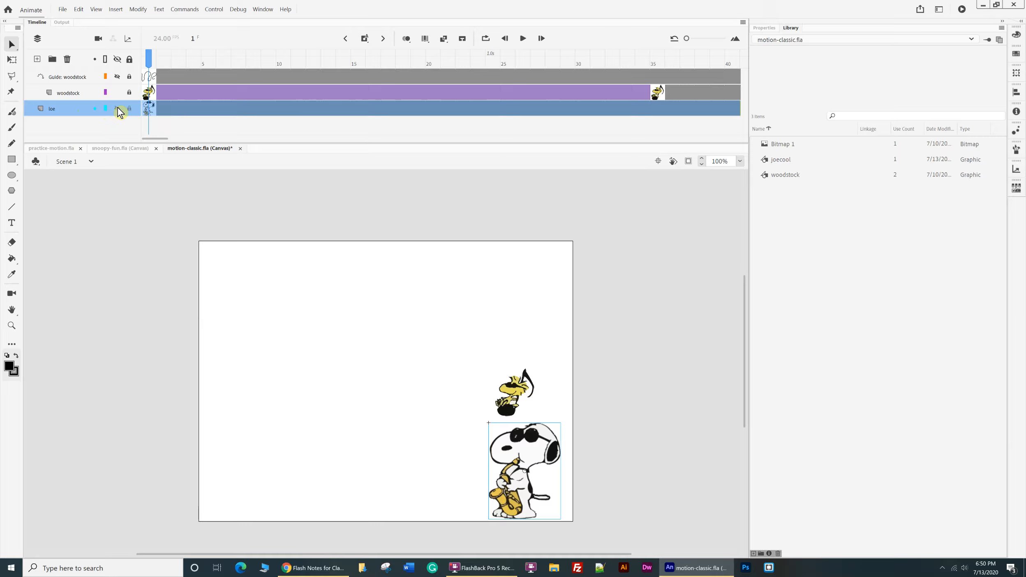
pyautogui.click(117, 109)
pyautogui.click(118, 110)
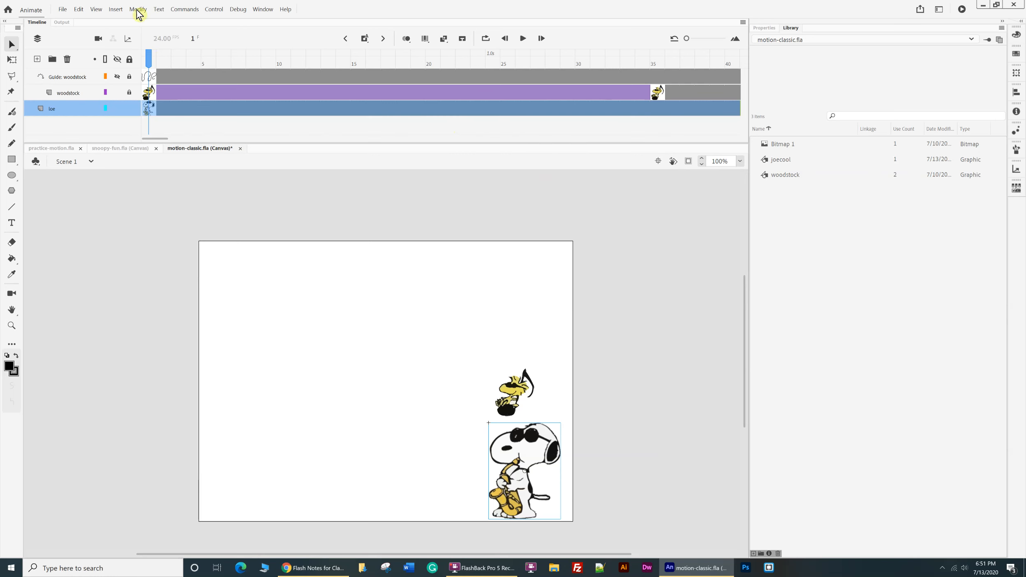
# Create a motion tween on the joe layer, move joecool to the stage's lower-left corner at frame 25, and scrub through it.
pyautogui.rightClick(229, 110)
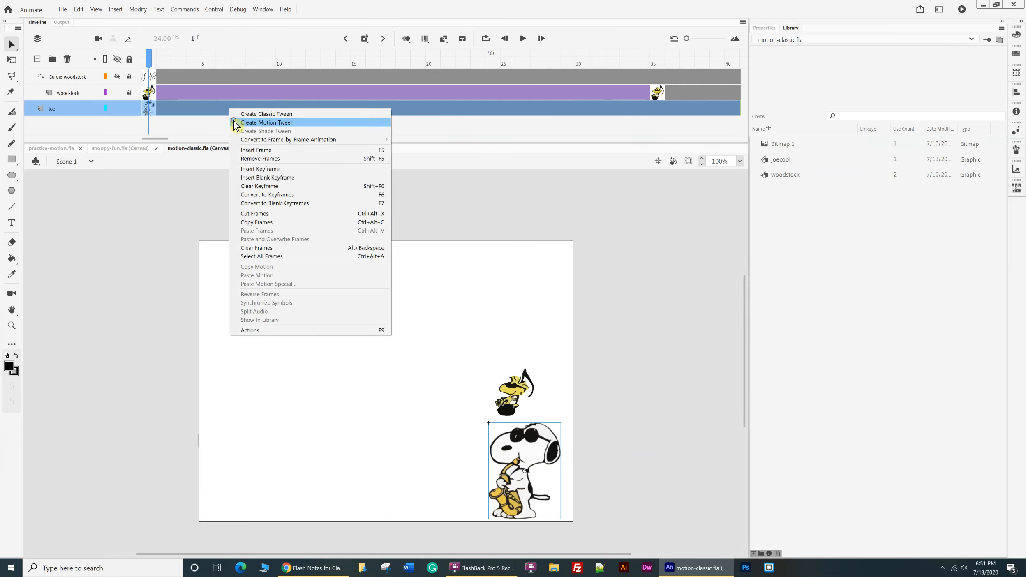
pyautogui.click(236, 123)
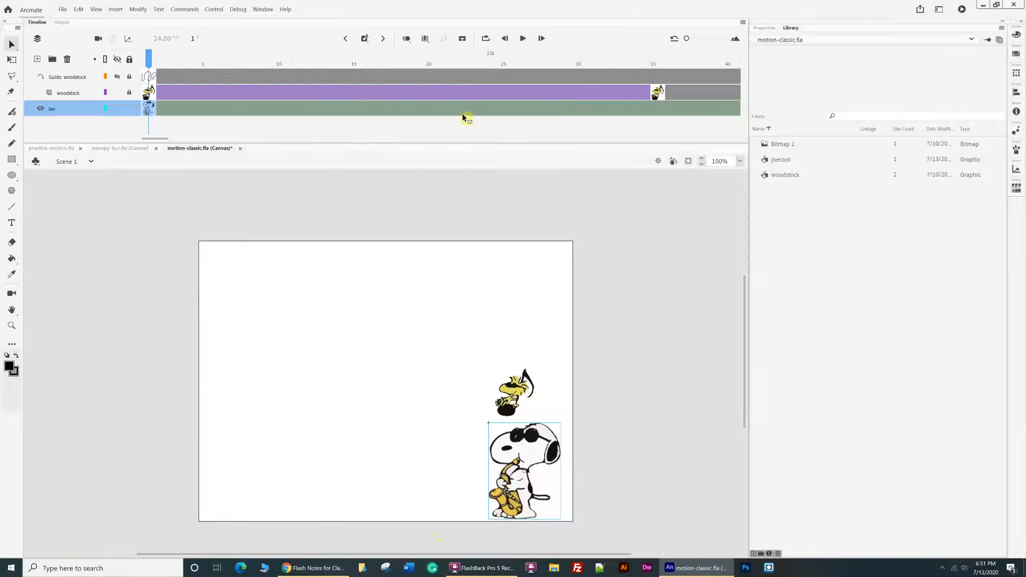
pyautogui.click(507, 65)
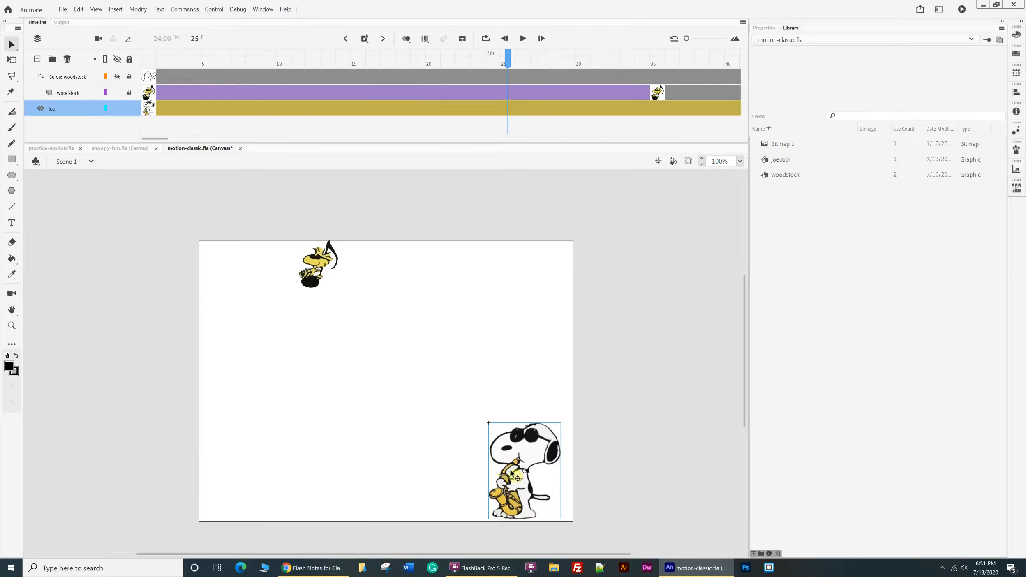
pyautogui.moveTo(517, 477); pyautogui.dragTo(243, 480)
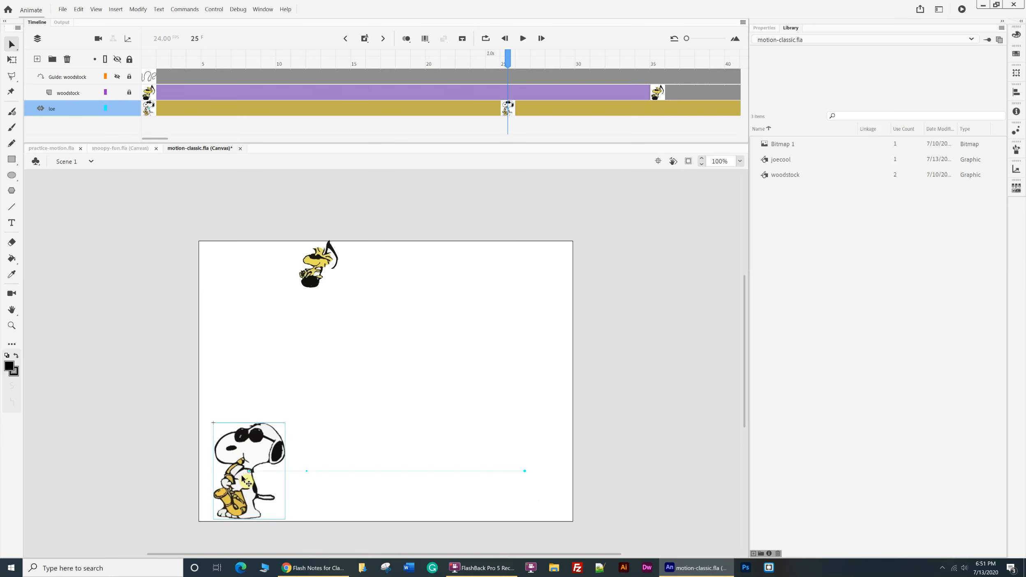
pyautogui.click(379, 103)
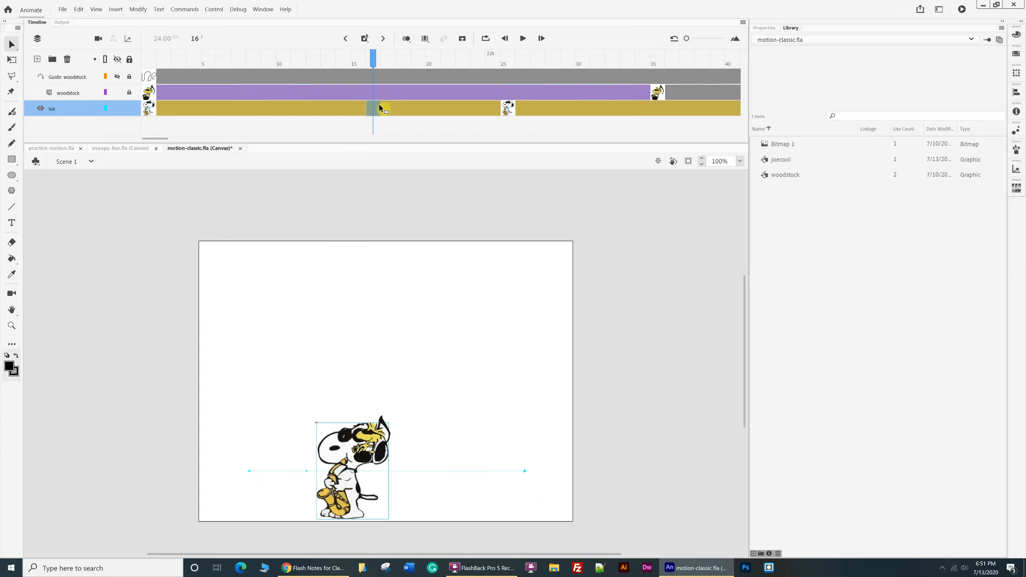
pyautogui.moveTo(374, 58); pyautogui.dragTo(513, 89)
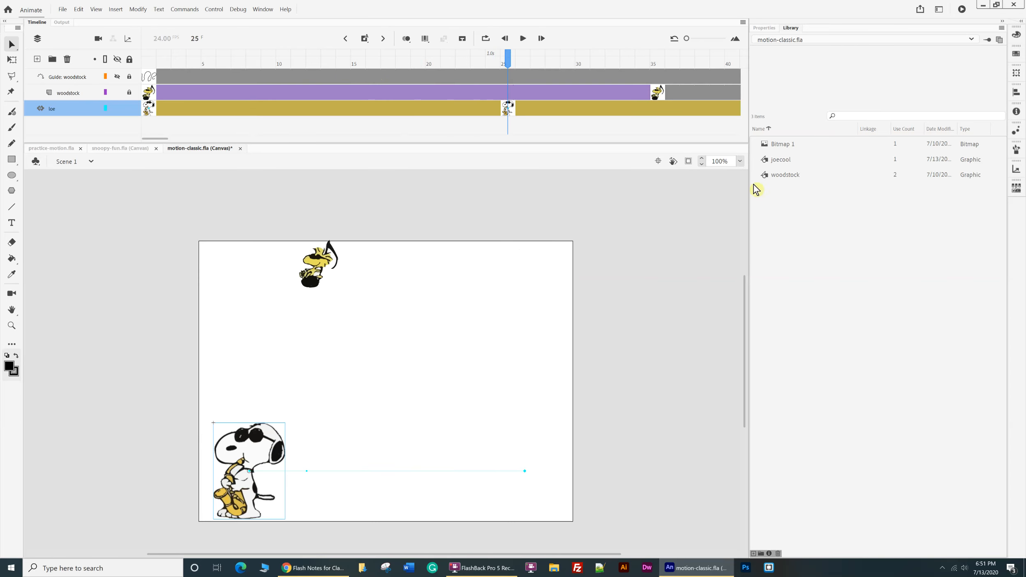
# Move joecool near the stage's upper-right corner at frame 80 and down to the lower-right corner at frame 96.
pyautogui.moveTo(153, 139); pyautogui.dragTo(197, 140)
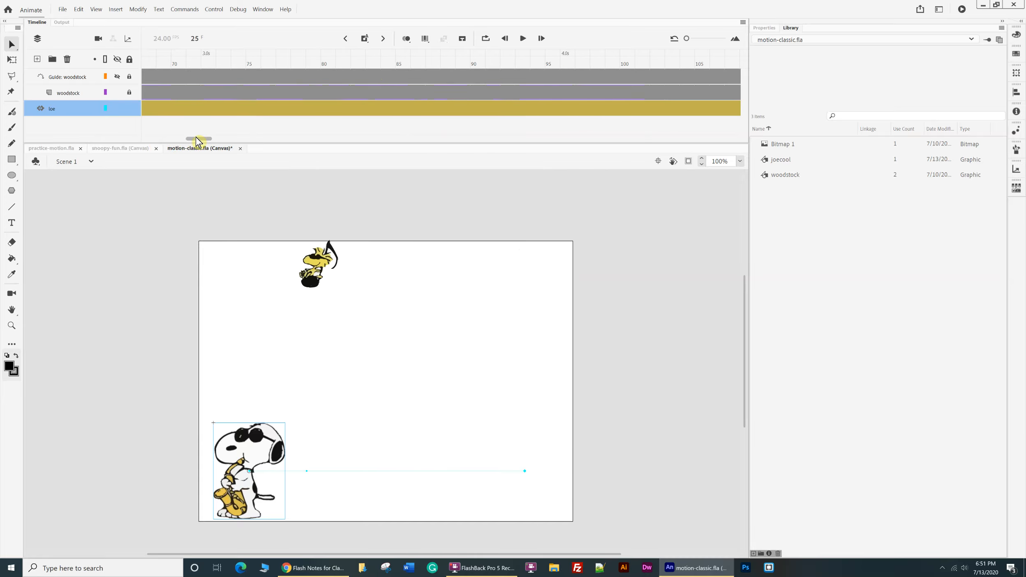
pyautogui.click(331, 108)
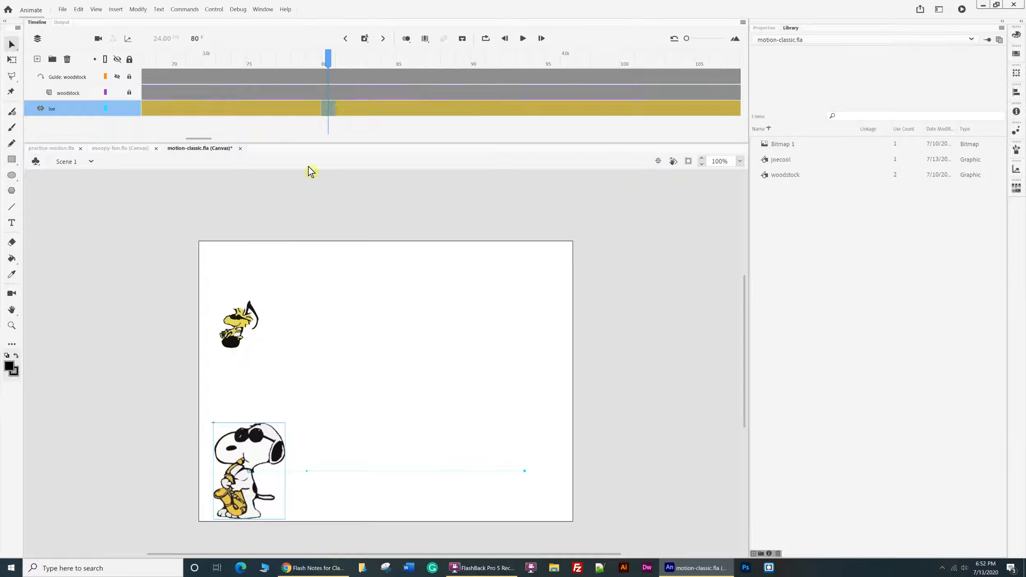
pyautogui.moveTo(265, 450); pyautogui.dragTo(539, 290)
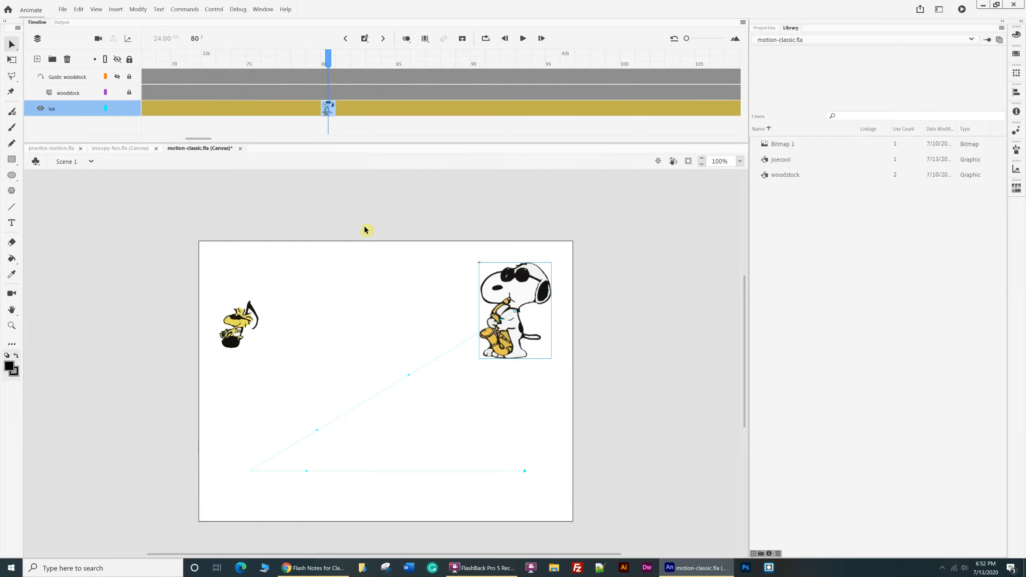
pyautogui.click(568, 108)
pyautogui.moveTo(514, 349); pyautogui.dragTo(539, 515)
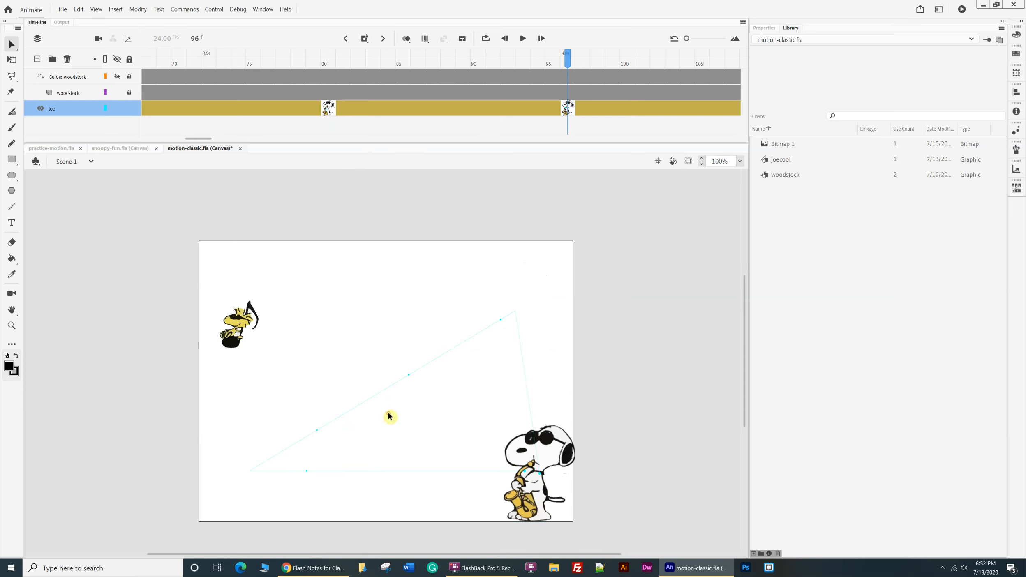
# Briefly toggle the joe layer's outline and visibility, and play the joecool tween from its first keyframe.
pyautogui.click(105, 108)
pyautogui.click(106, 109)
pyautogui.click(117, 109)
pyautogui.click(118, 110)
pyautogui.press('Return')
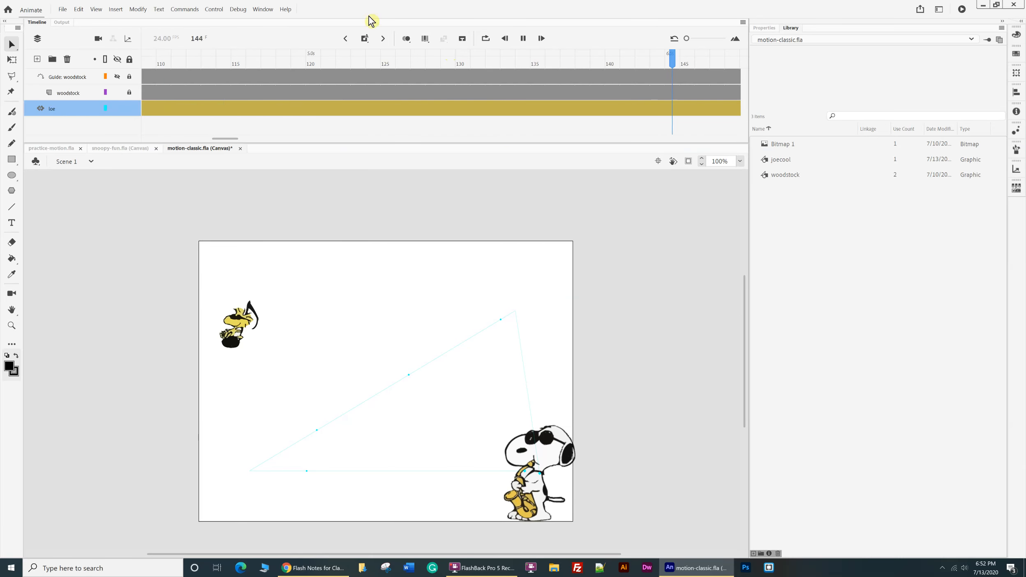
pyautogui.click(343, 40)
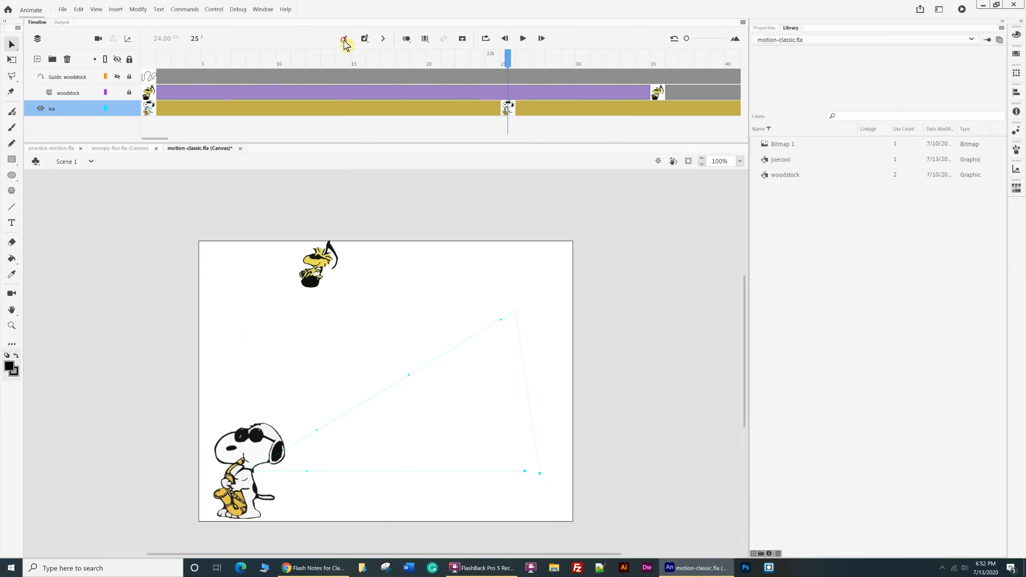
pyautogui.click(345, 40)
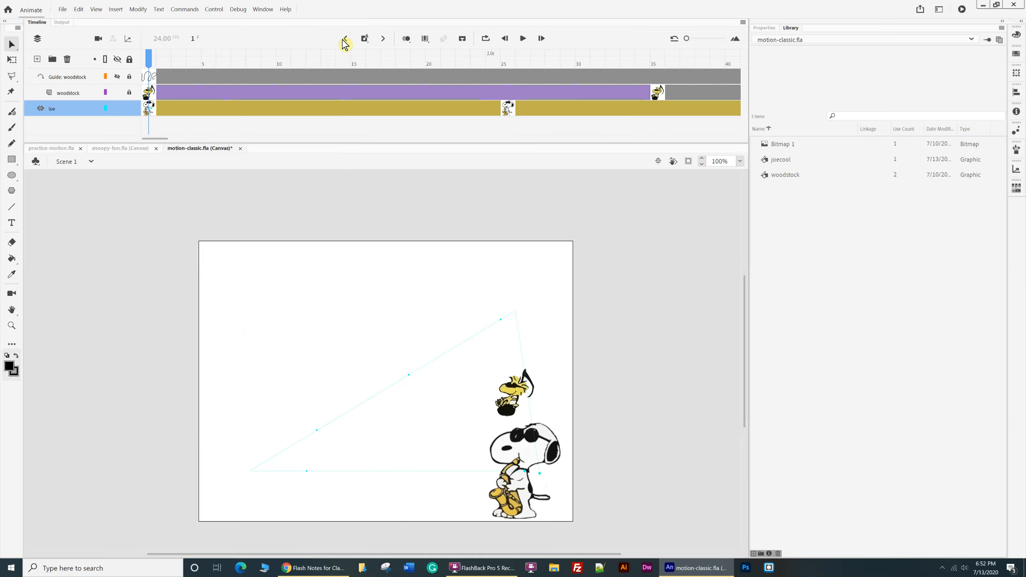
pyautogui.press('Return')
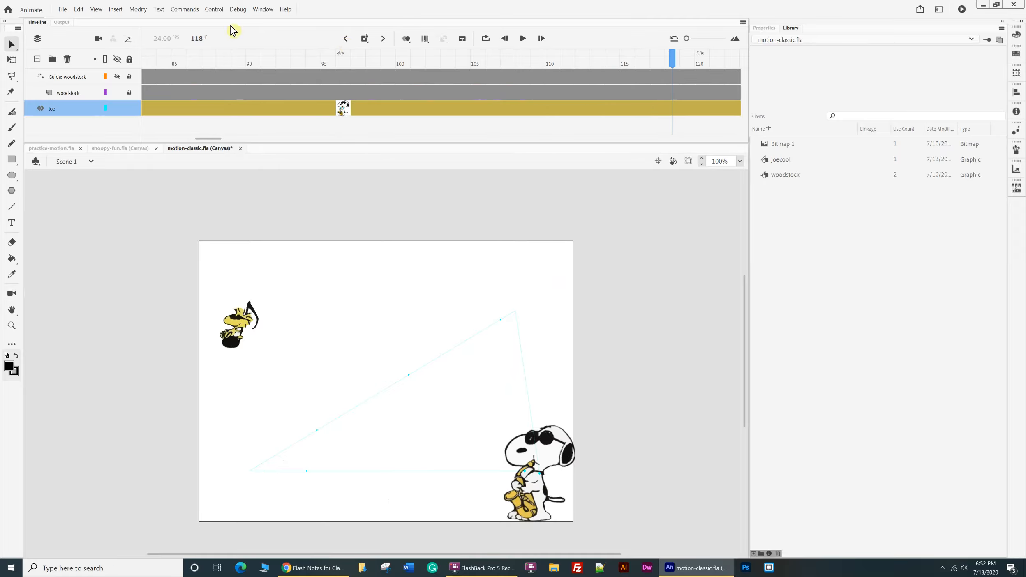
# At the joe layer's frame 25 keyframe, scale joecool down to about half size and move it just off the stage's left edge.
pyautogui.click(534, 460)
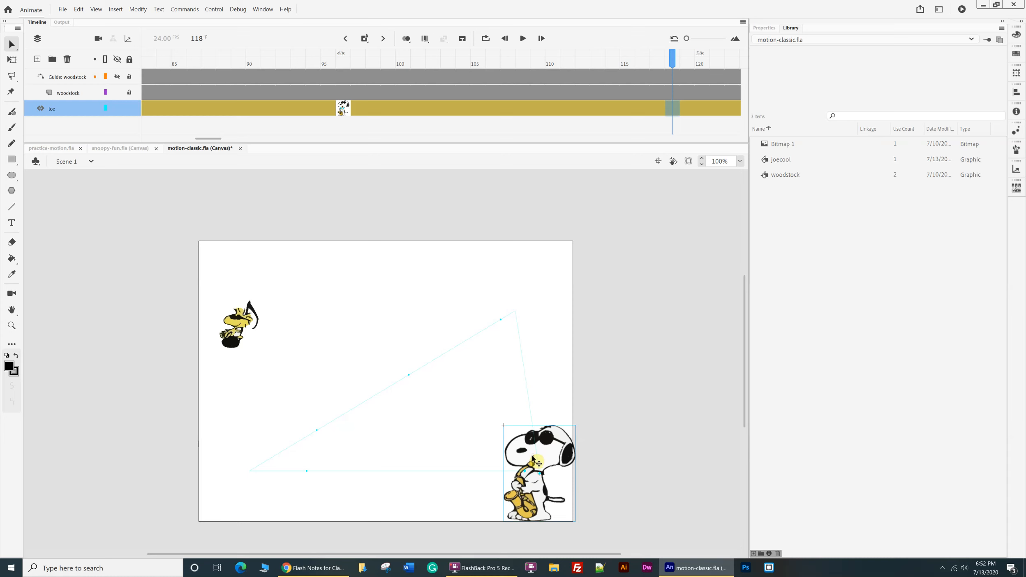
pyautogui.moveTo(674, 60); pyautogui.dragTo(510, 97)
pyautogui.click(509, 104)
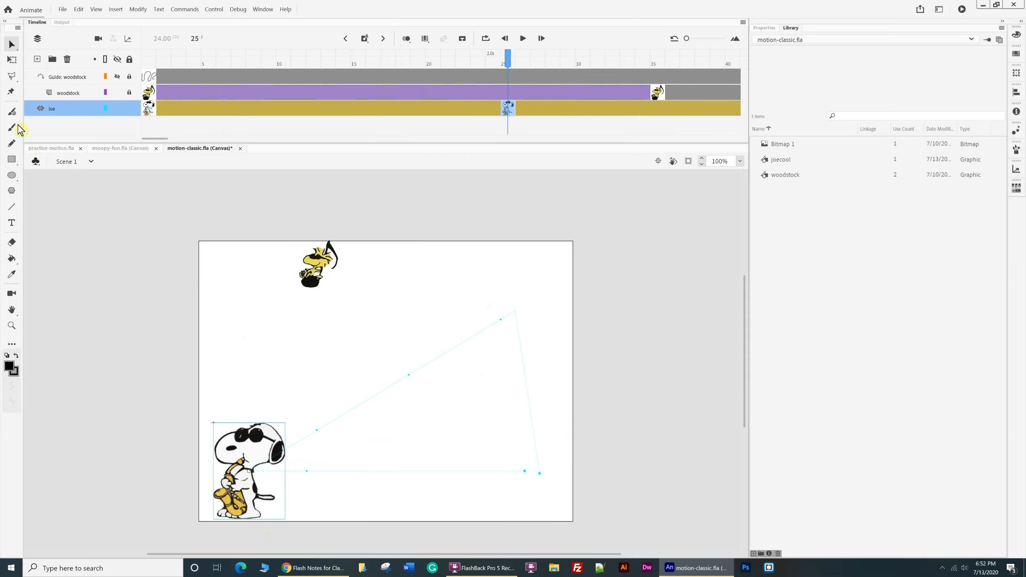
pyautogui.click(12, 60)
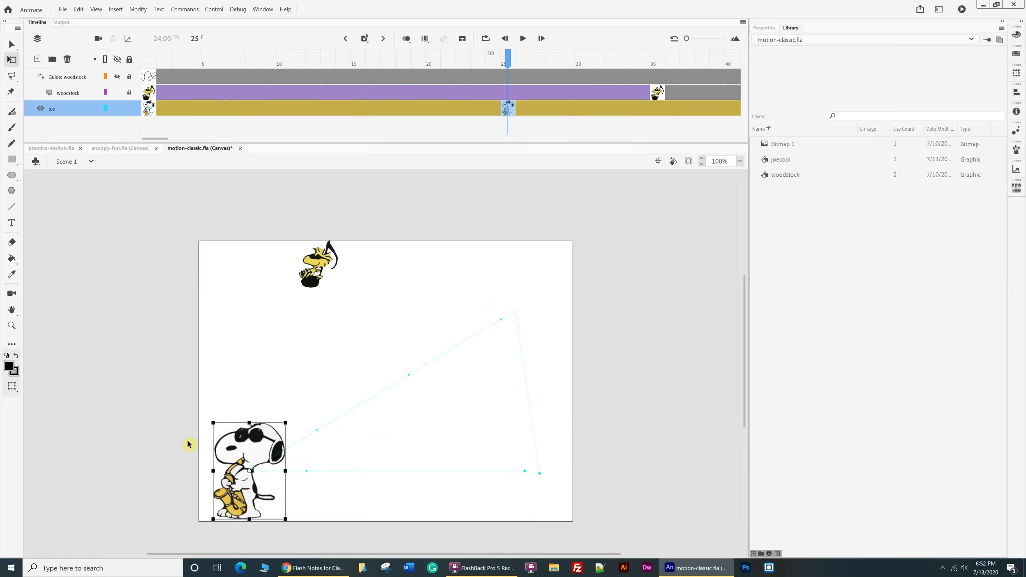
pyautogui.moveTo(212, 422); pyautogui.dragTo(230, 441)
pyautogui.moveTo(246, 493); pyautogui.dragTo(174, 510)
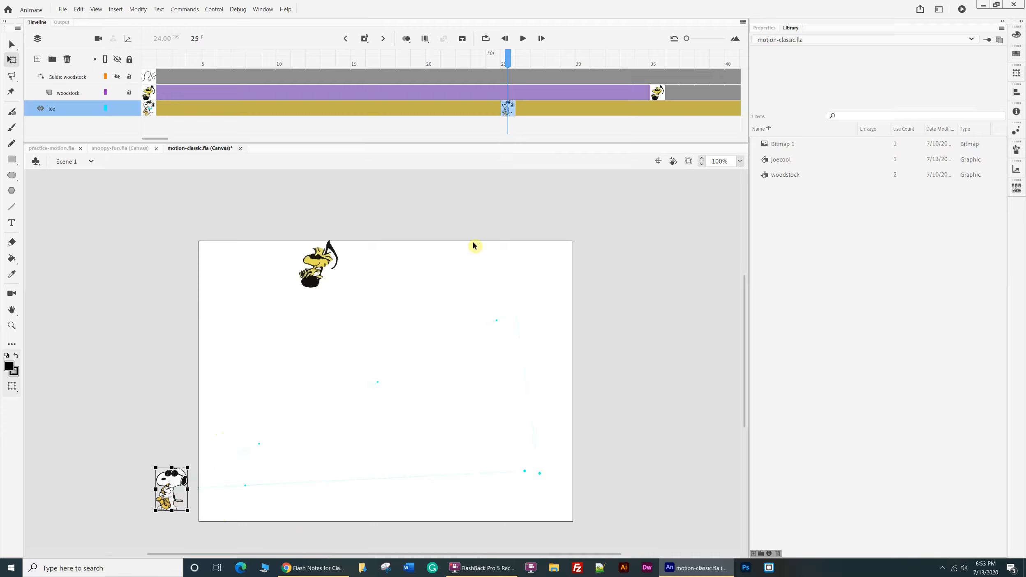
# Enlarge joecool at the joe layer's frame 80 keyframe to roughly match its size at the frame 96 keyframe.
pyautogui.moveTo(509, 68); pyautogui.dragTo(605, 129)
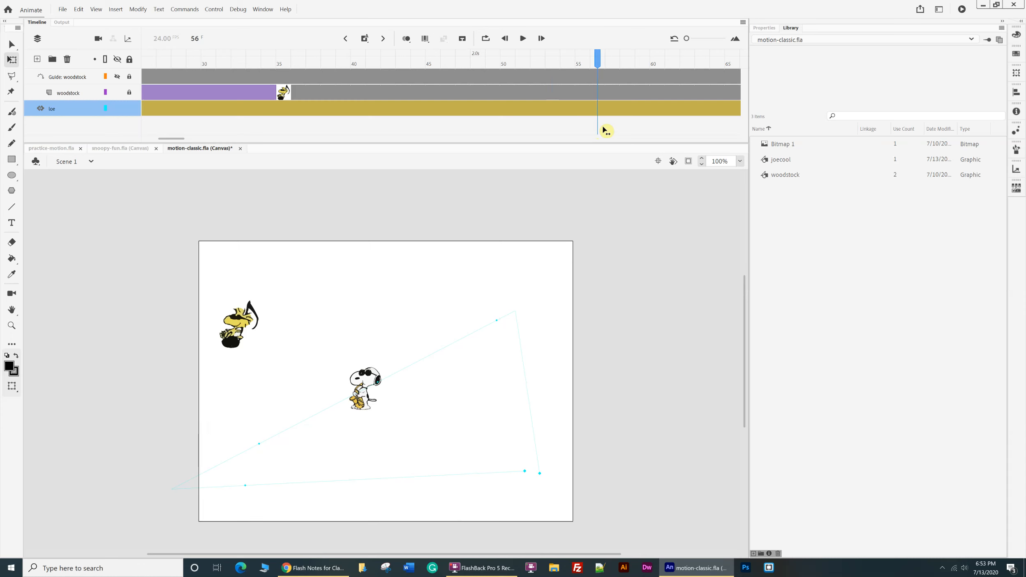
pyautogui.click(383, 39)
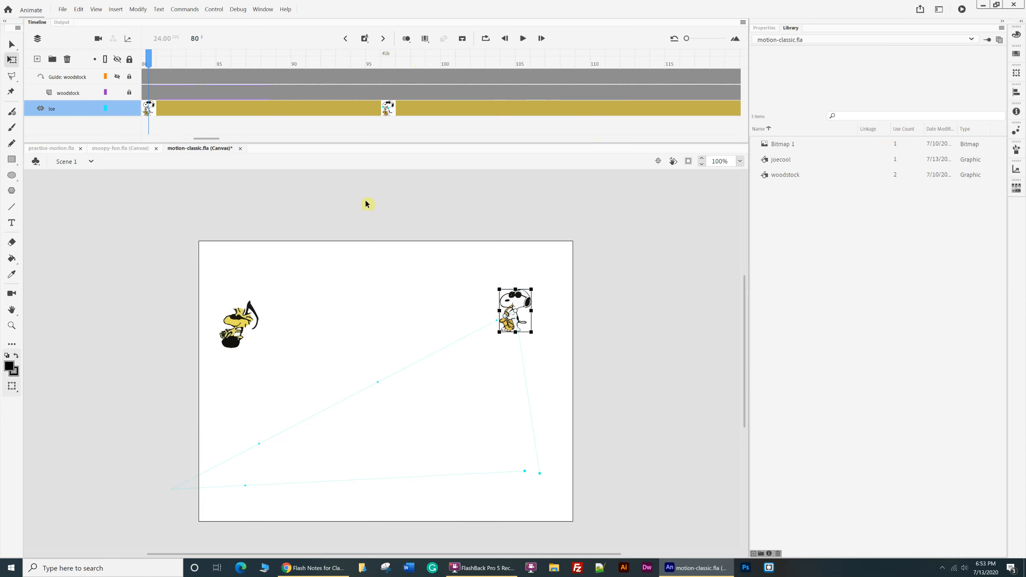
pyautogui.moveTo(501, 290); pyautogui.dragTo(475, 265)
pyautogui.click(388, 109)
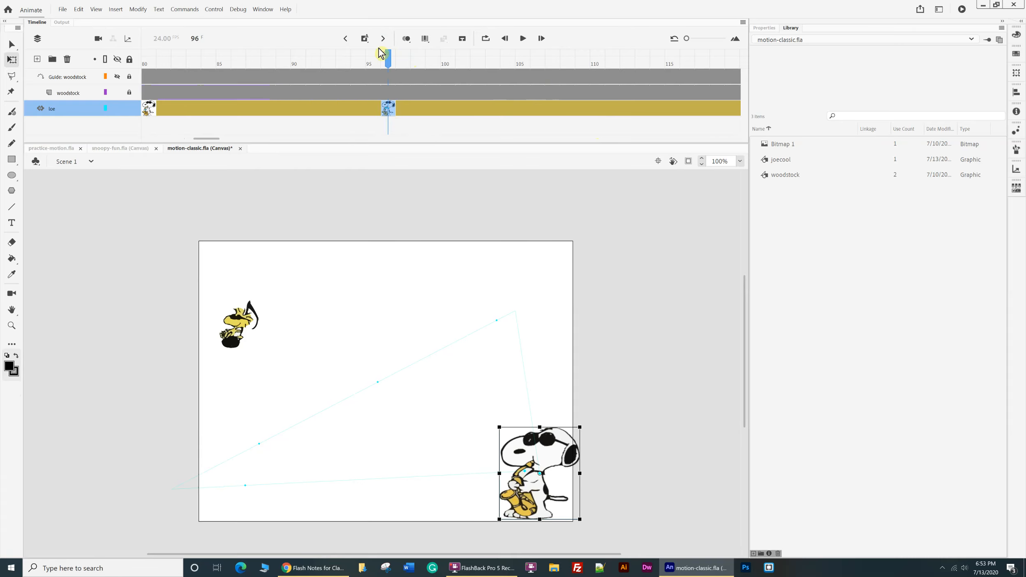
# Play the joecool tween from frame 1 past its last keyframe and step back through the keyframes to the start.
pyautogui.moveTo(389, 57); pyautogui.dragTo(24, 39)
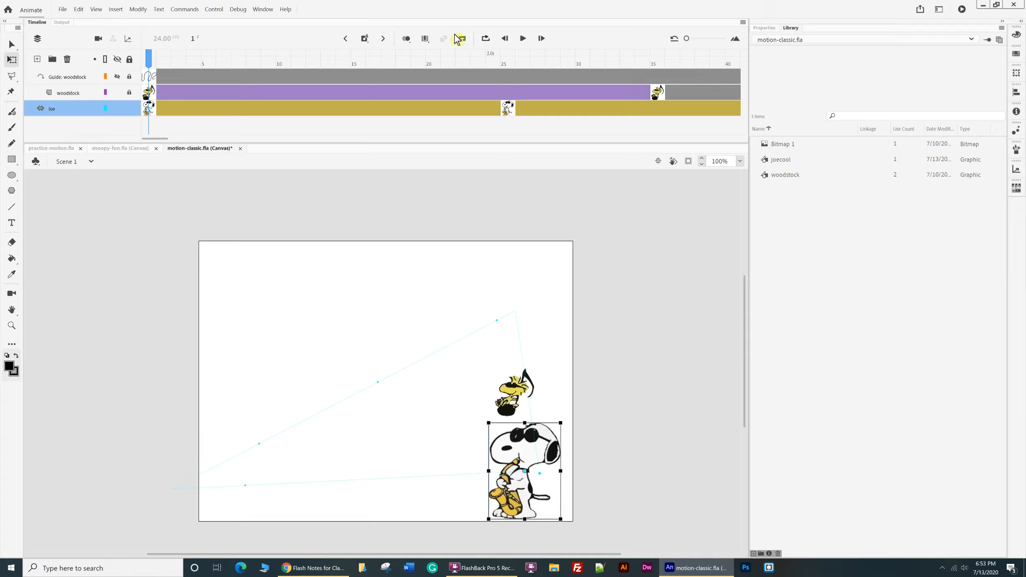
pyautogui.click(523, 39)
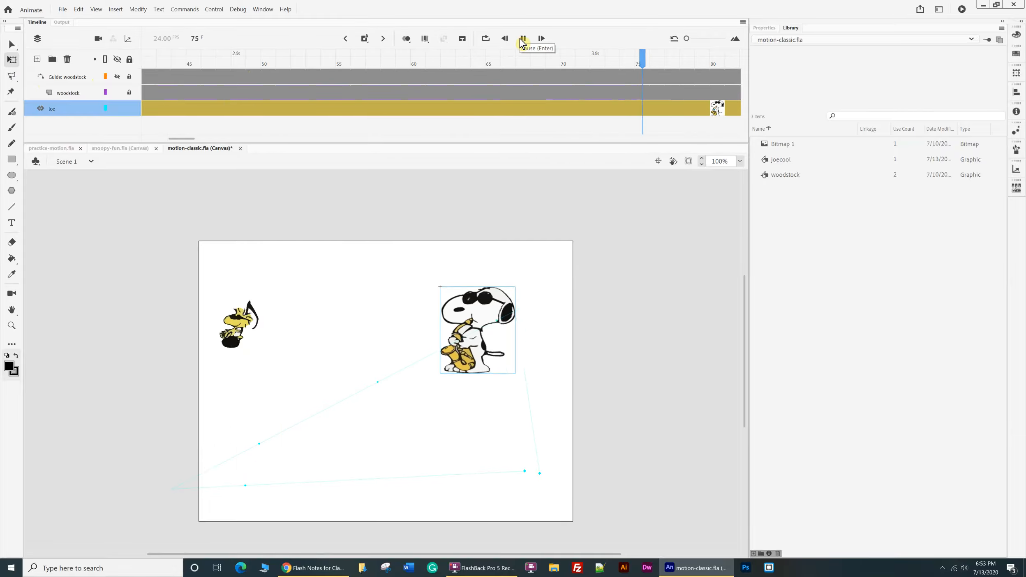
pyautogui.click(523, 39)
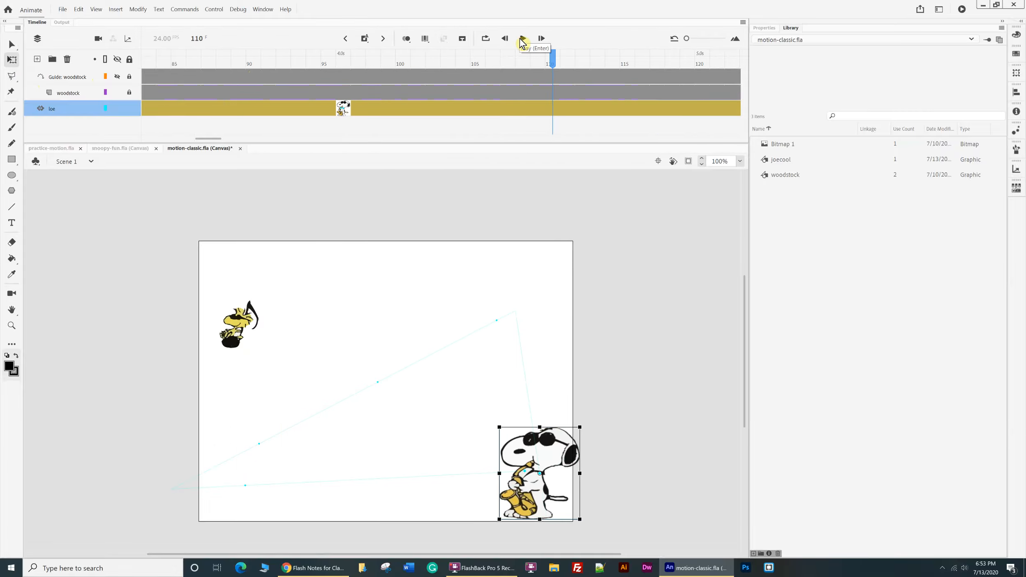
pyautogui.click(346, 38)
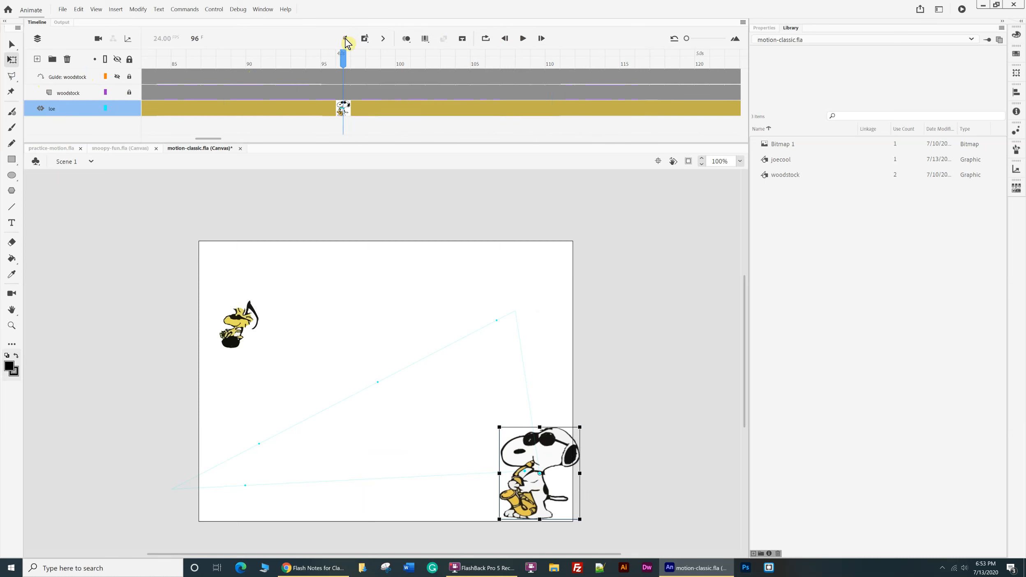
pyautogui.click(345, 41)
pyautogui.click(346, 40)
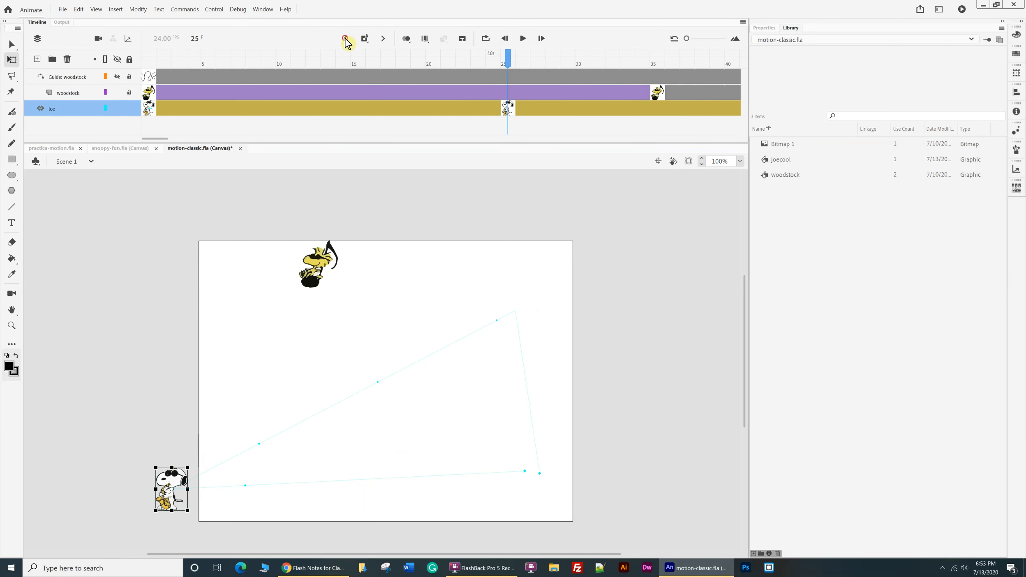
pyautogui.click(345, 39)
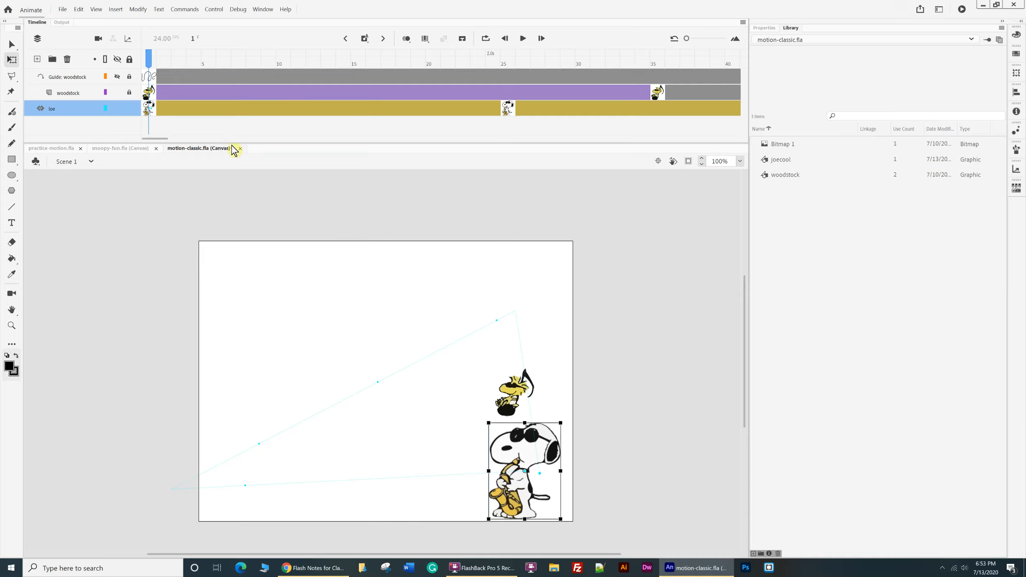
# Enlarge the timeline area, open the joe tween's property graph, and display its Location Y and Scale curves.
pyautogui.moveTo(232, 143); pyautogui.dragTo(216, 246)
pyautogui.click(658, 263)
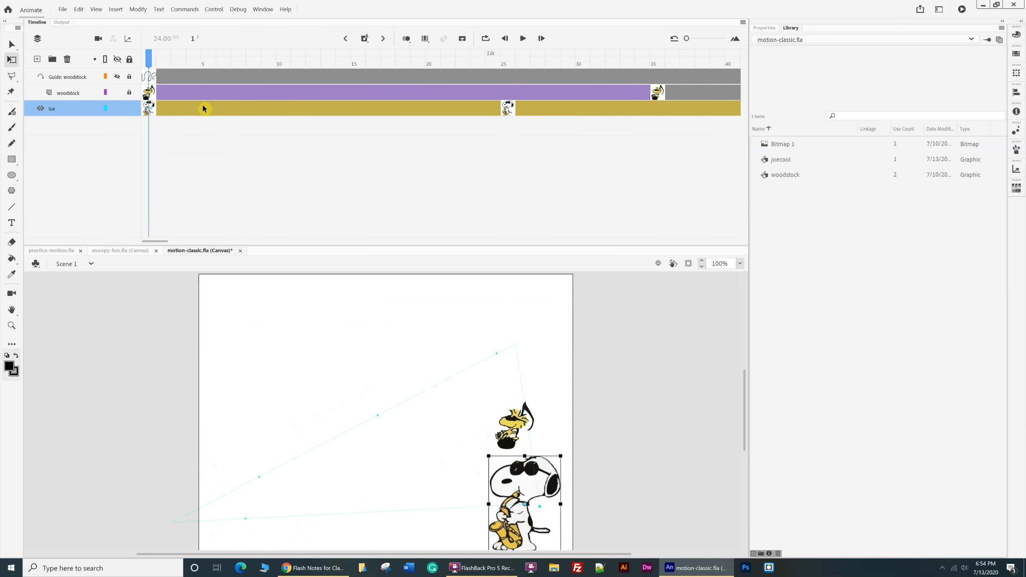
pyautogui.doubleClick(150, 110)
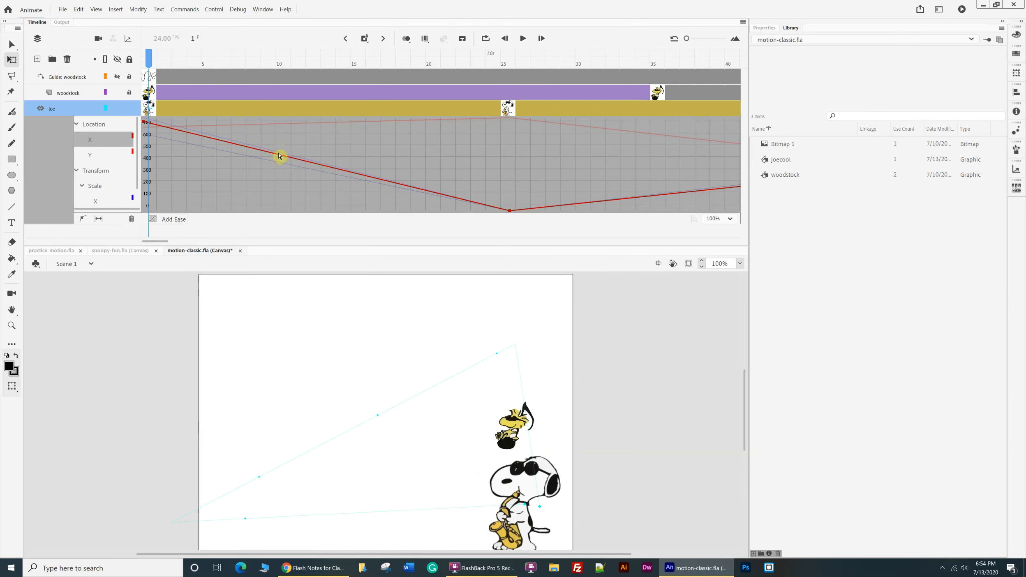
pyautogui.click(133, 155)
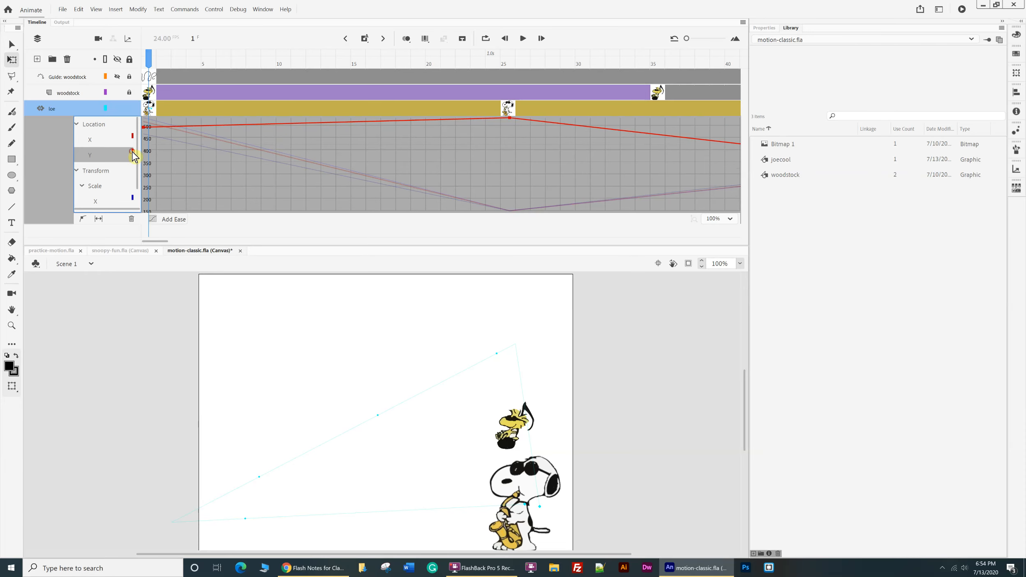
pyautogui.click(118, 189)
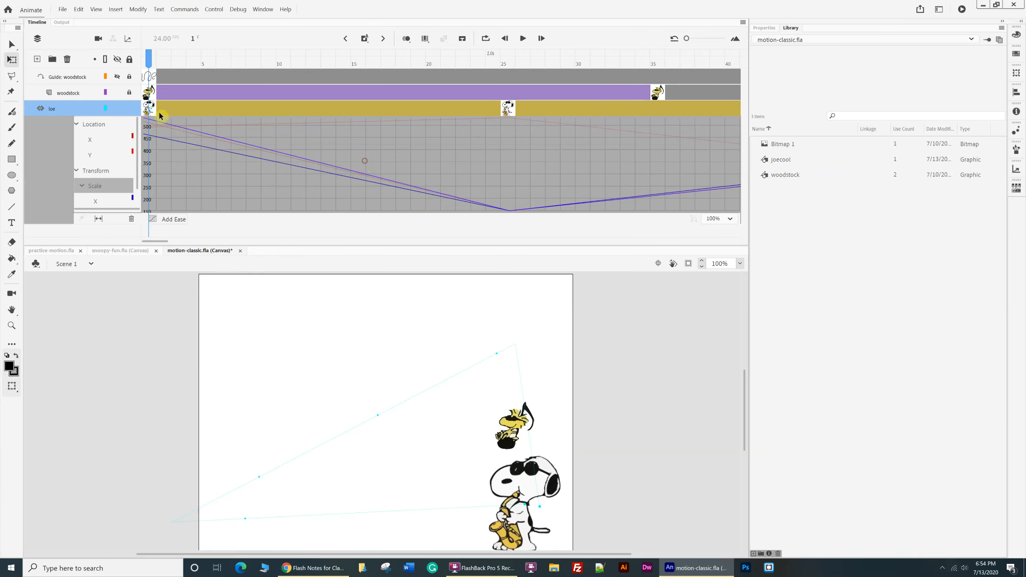
# Adjust the frame 25 point of joe's Location X curve repeatedly, ending at about -400, far off the stage's left edge.
pyautogui.click(508, 108)
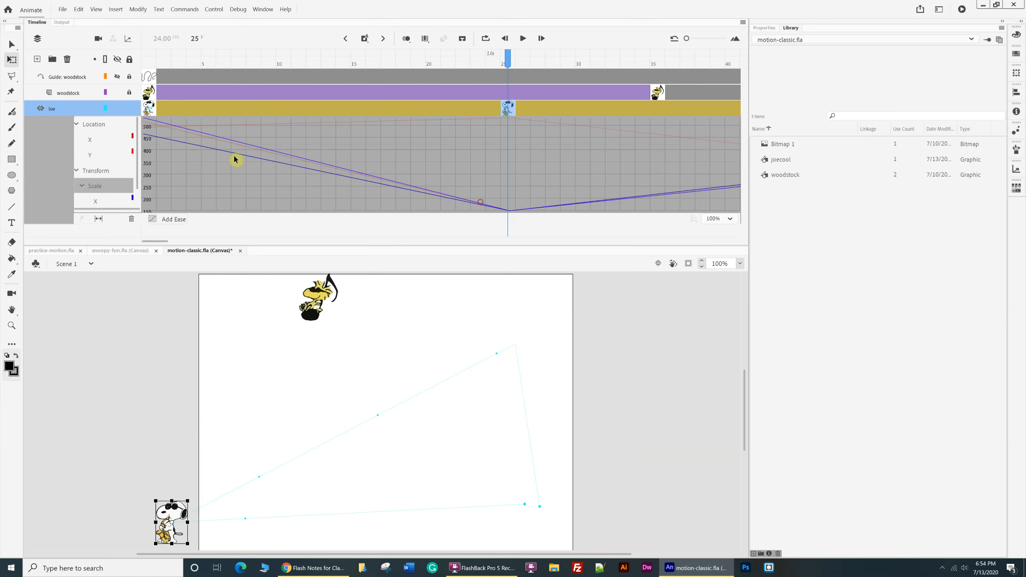
pyautogui.click(101, 141)
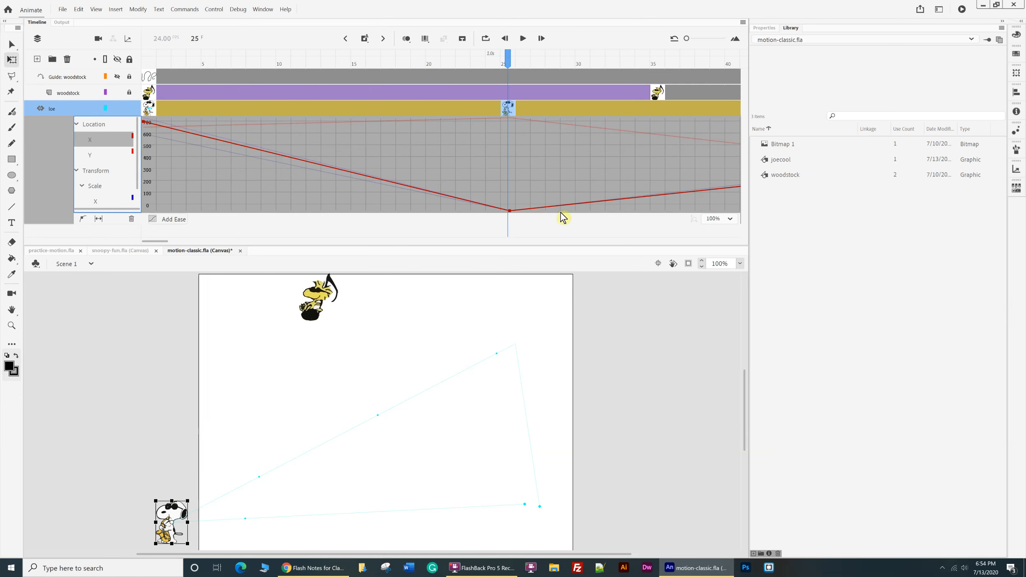
pyautogui.moveTo(510, 211); pyautogui.dragTo(507, 176)
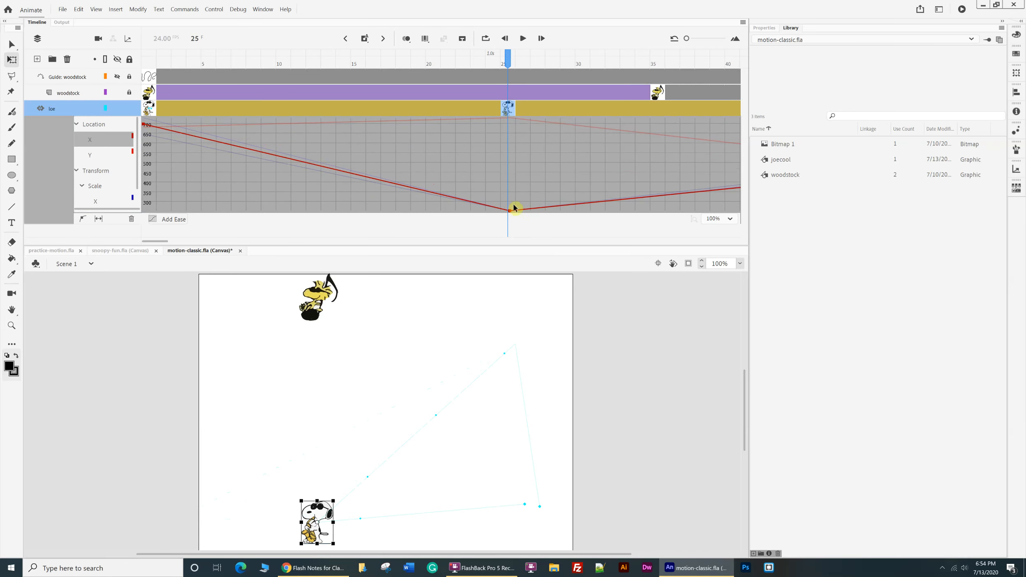
pyautogui.moveTo(511, 211); pyautogui.dragTo(512, 174)
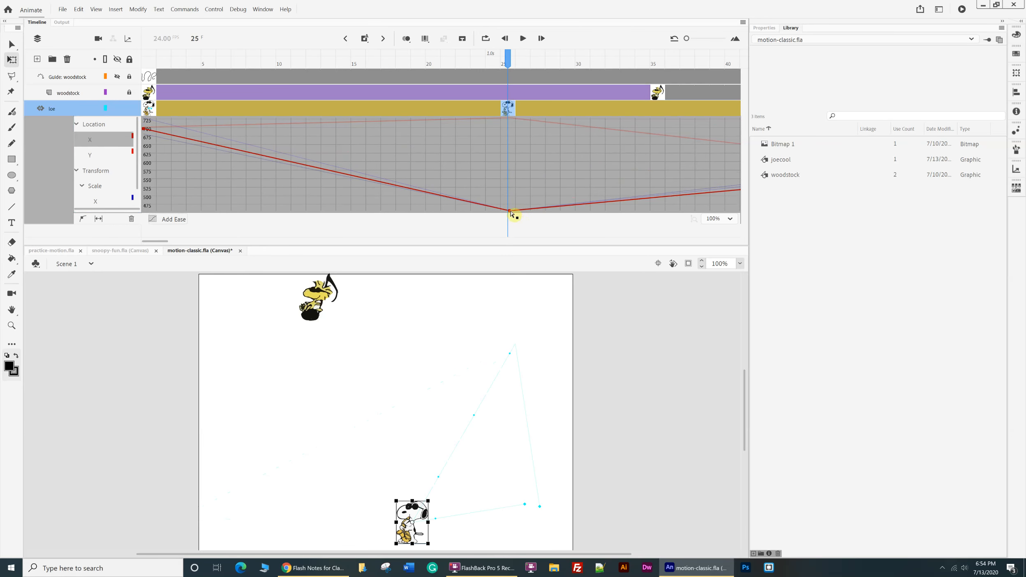
pyautogui.moveTo(511, 213)
pyautogui.mouseDown()
pyautogui.moveTo(513, 229)
pyautogui.moveTo(513, 207)
pyautogui.mouseUp()
pyautogui.scroll(3, 577, 310)
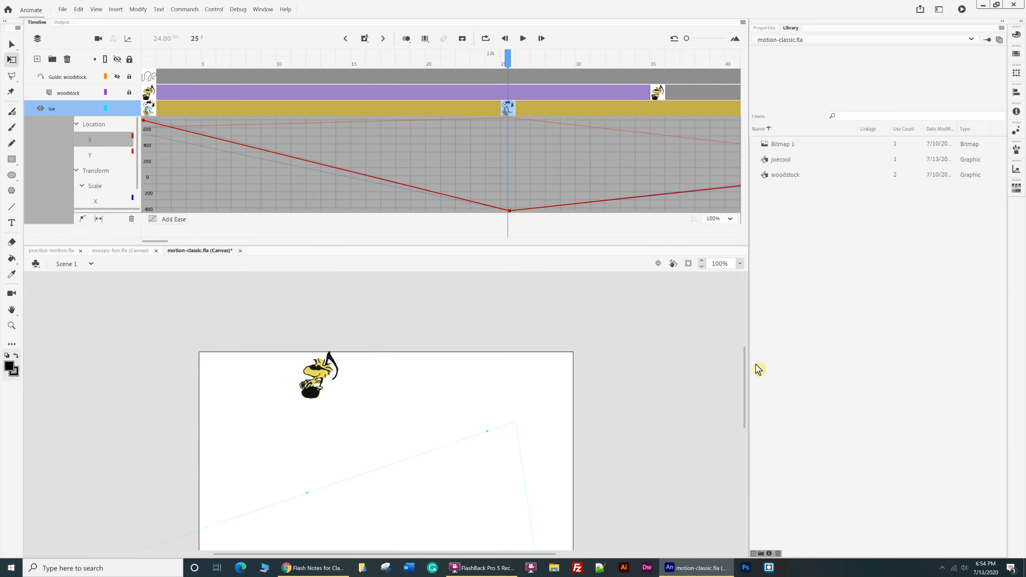
# With the Scale X curve displayed, enlarge joecool at frame 25 and move it with its motion path onto the stage's lower-left corner.
pyautogui.moveTo(747, 367)
pyautogui.mouseDown()
pyautogui.moveTo(749, 430)
pyautogui.moveTo(745, 379)
pyautogui.mouseUp()
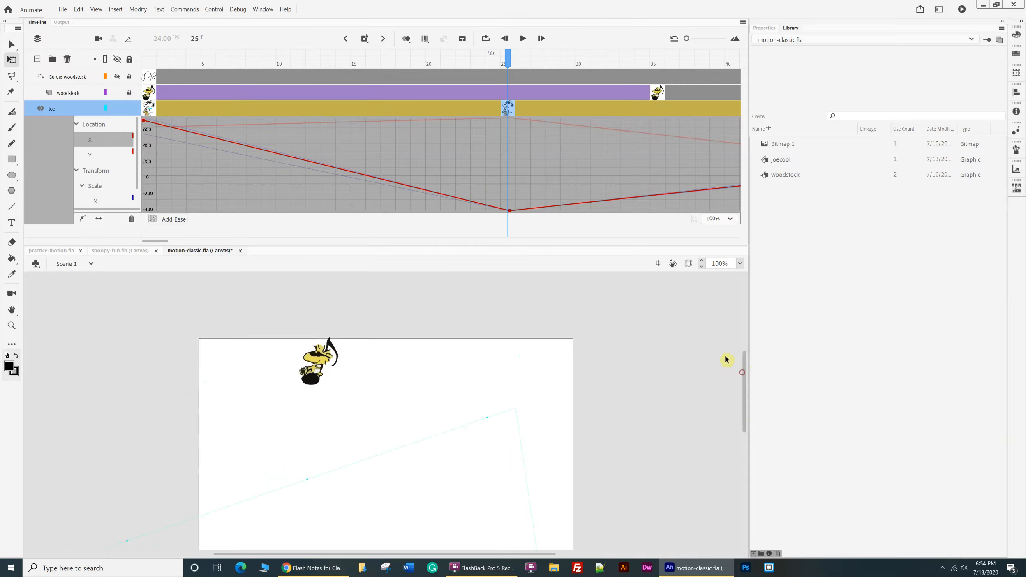
pyautogui.click(105, 177)
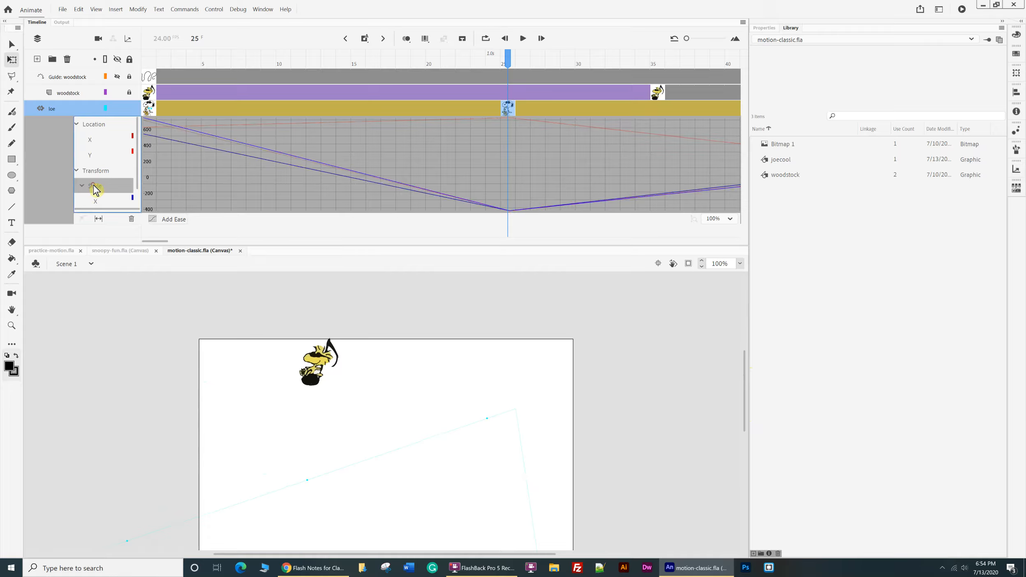
pyautogui.click(107, 201)
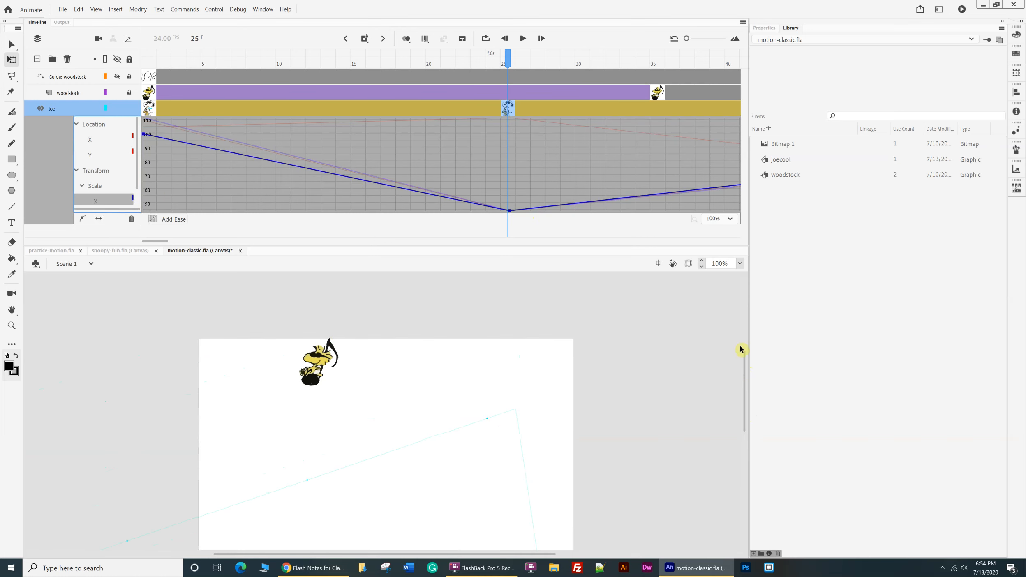
pyautogui.moveTo(745, 355); pyautogui.dragTo(766, 494)
pyautogui.moveTo(771, 532); pyautogui.dragTo(745, 350)
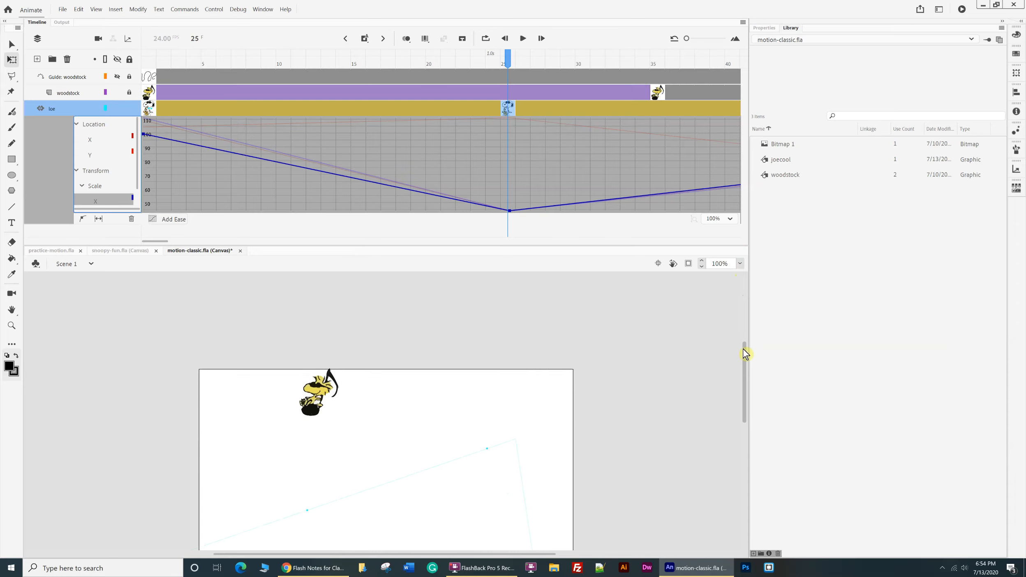
pyautogui.click(740, 264)
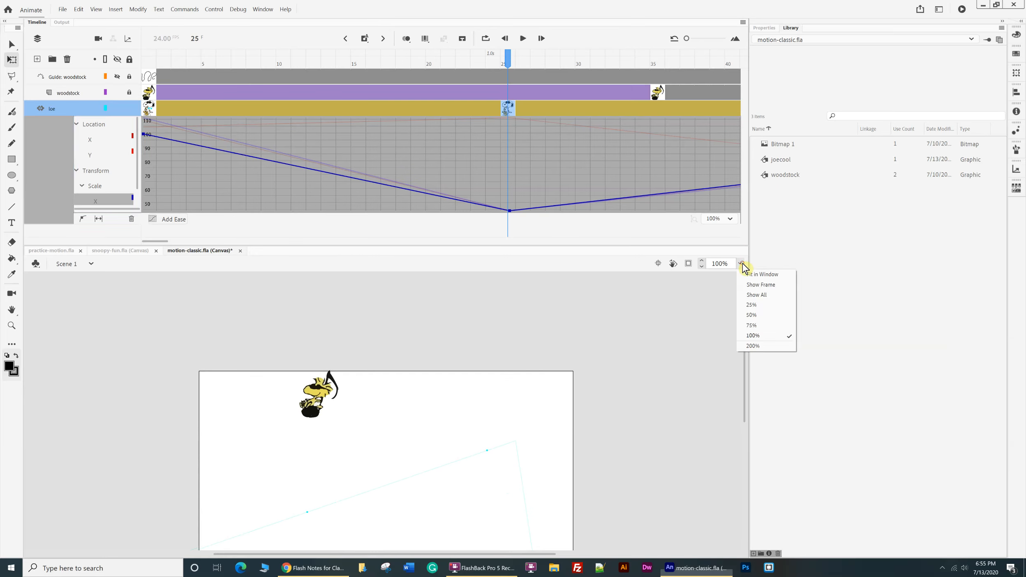
pyautogui.click(751, 305)
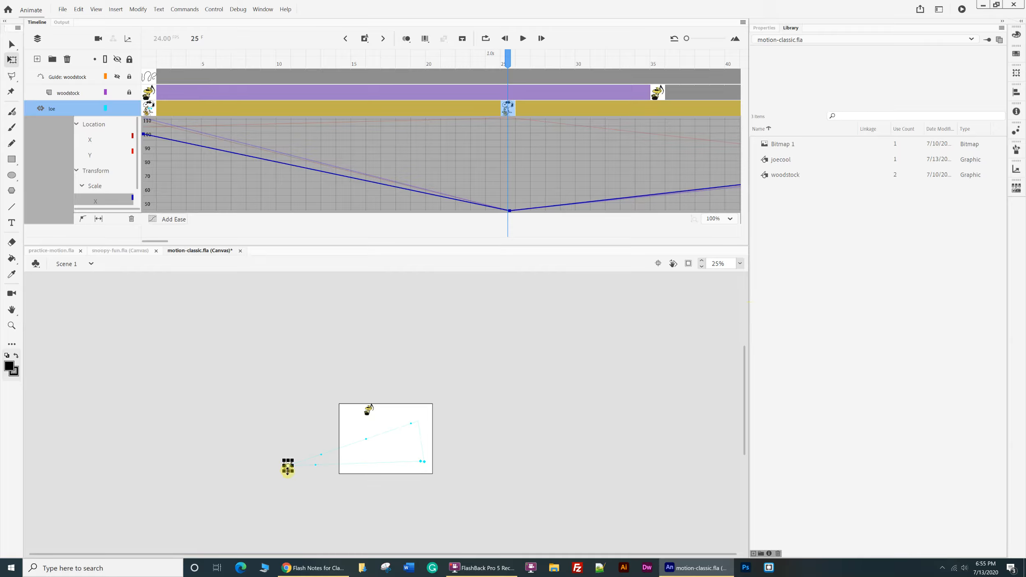
pyautogui.moveTo(291, 471)
pyautogui.mouseDown()
pyautogui.moveTo(300, 480)
pyautogui.moveTo(364, 461)
pyautogui.mouseUp()
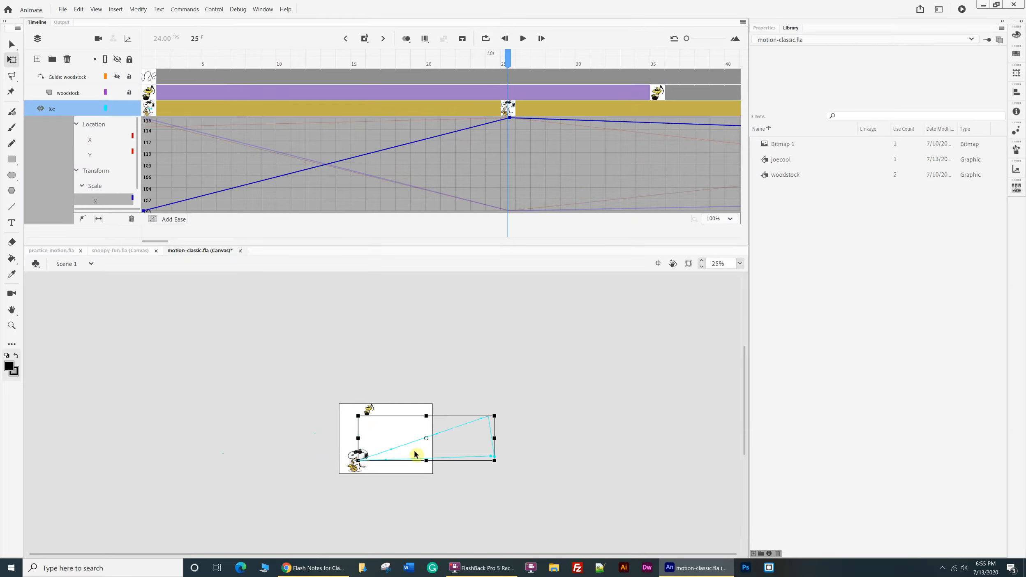
pyautogui.click(583, 405)
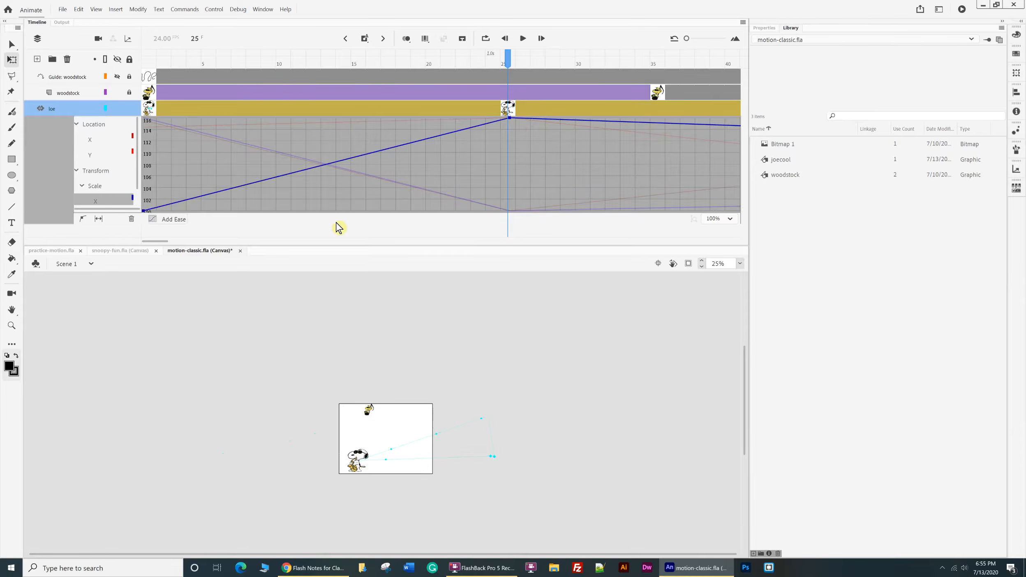
# Raise the frame 25 point of the joe tween's Scale Y curve to about 96%.
pyautogui.scroll(-2, 139, 155)
pyautogui.click(118, 201)
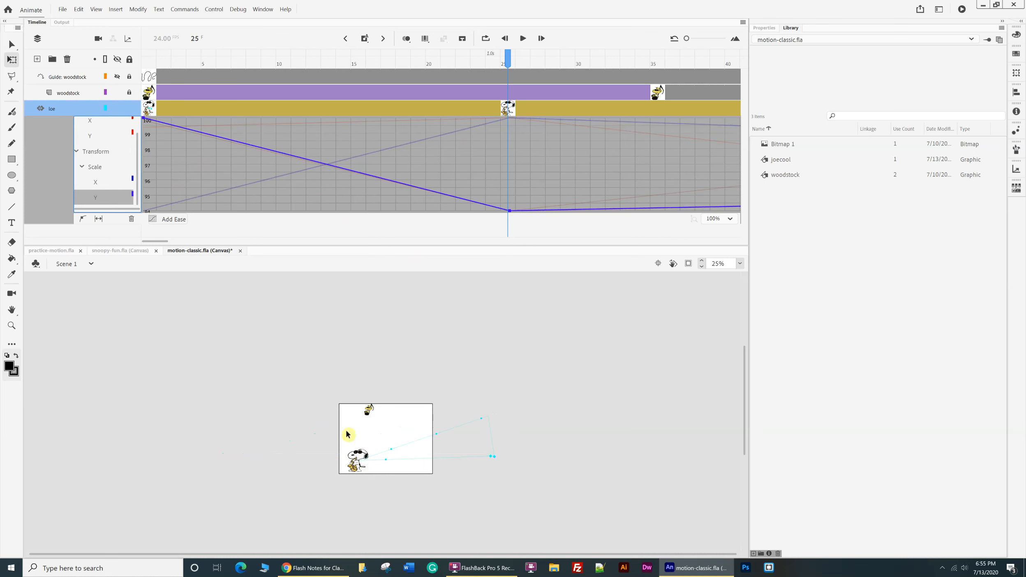
pyautogui.moveTo(508, 211); pyautogui.dragTo(506, 185)
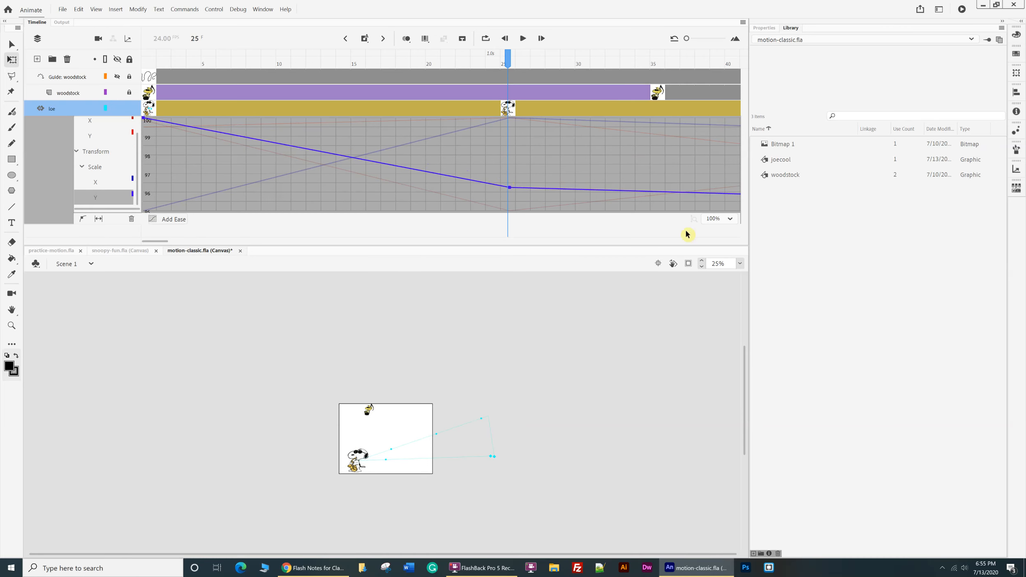
# Center the stage at 100% zoom, select the whole joe tween, and display its Transform and Scale curves.
pyautogui.click(740, 264)
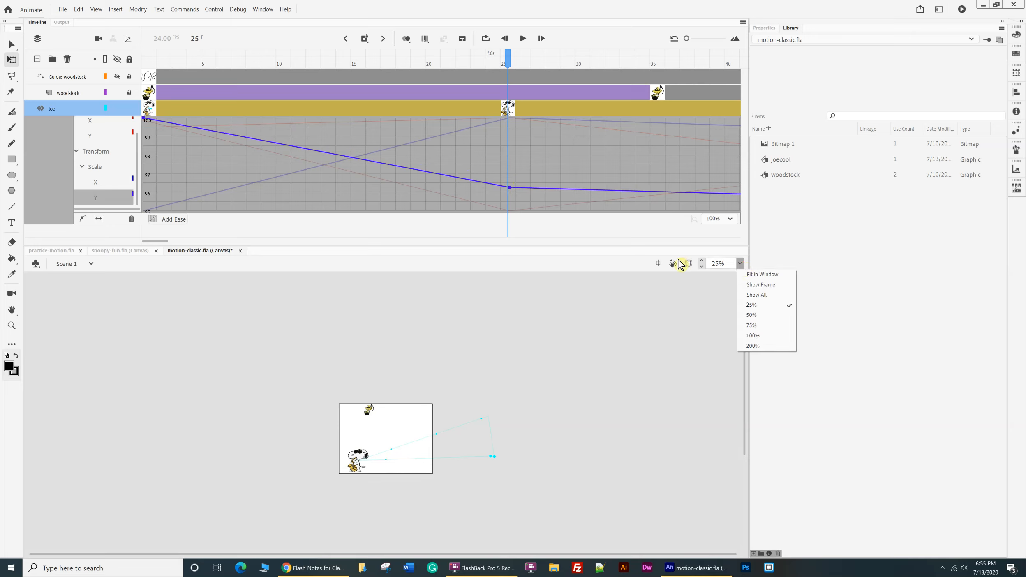
pyautogui.click(659, 263)
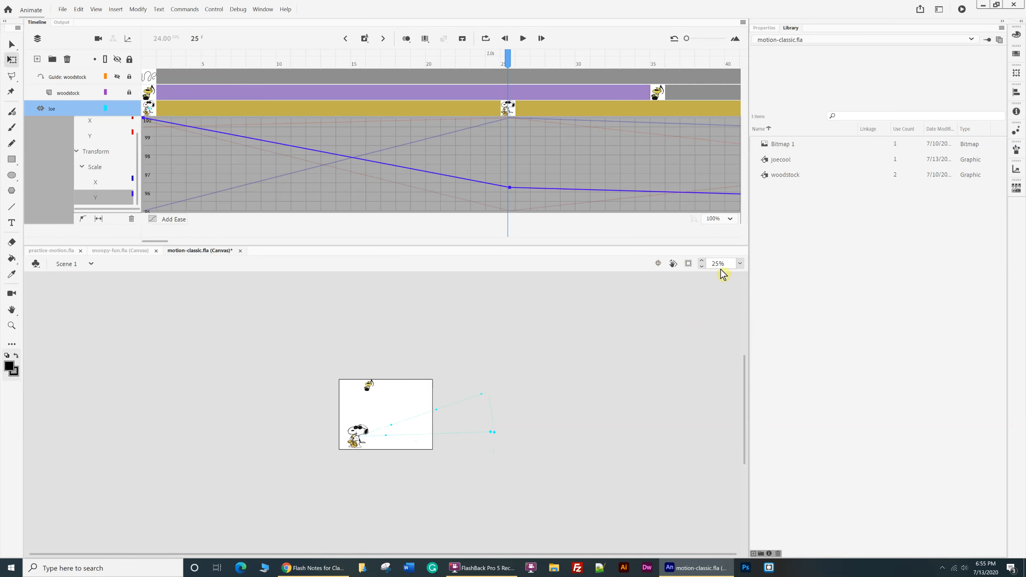
pyautogui.click(742, 265)
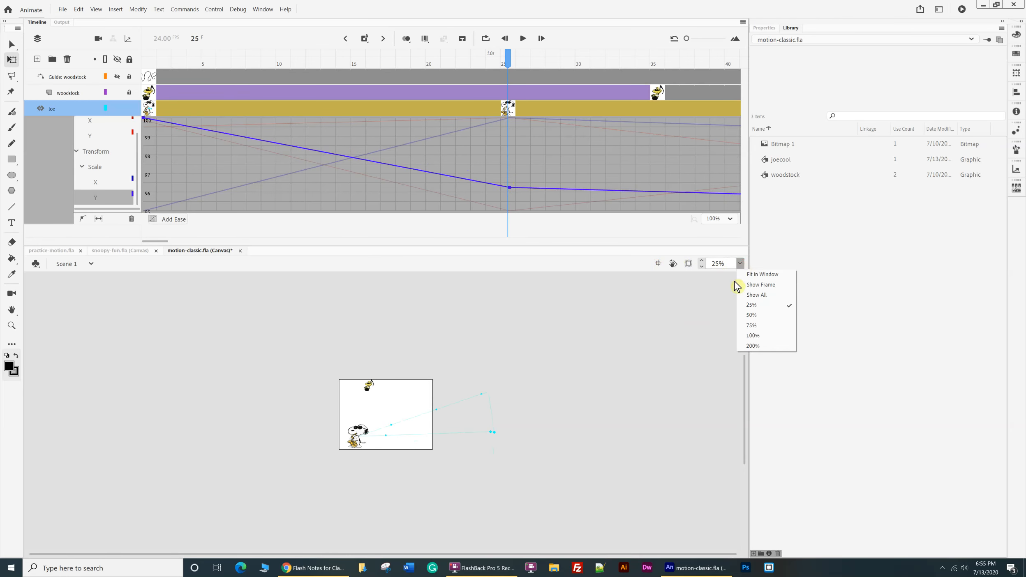
pyautogui.click(751, 339)
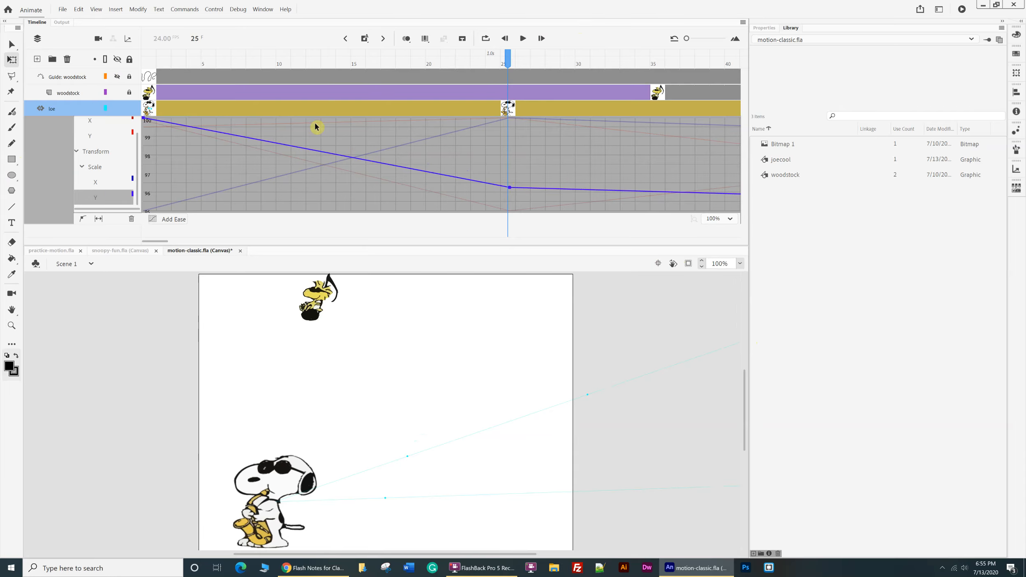
pyautogui.click(63, 110)
pyautogui.doubleClick(61, 110)
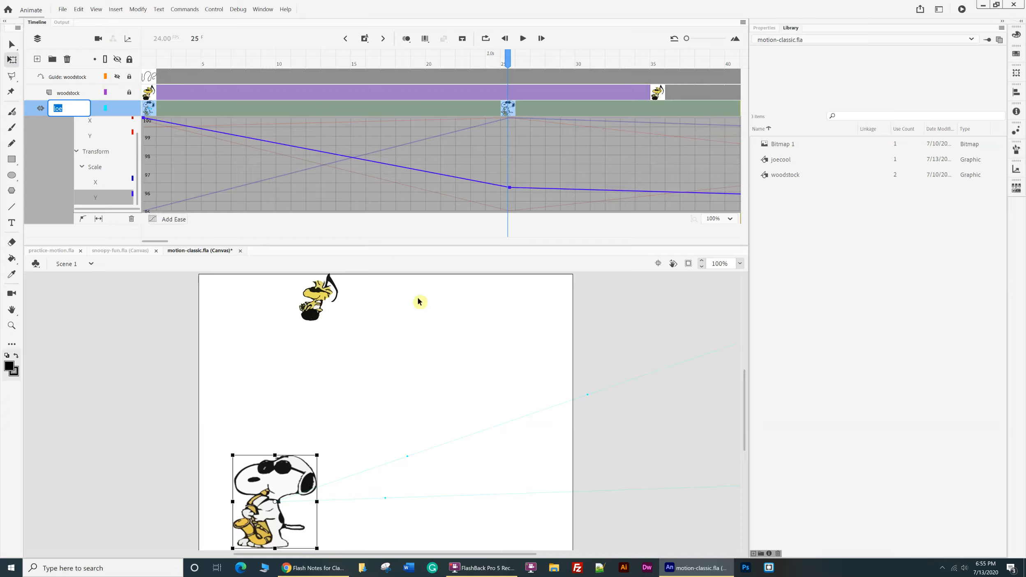
pyautogui.click(102, 151)
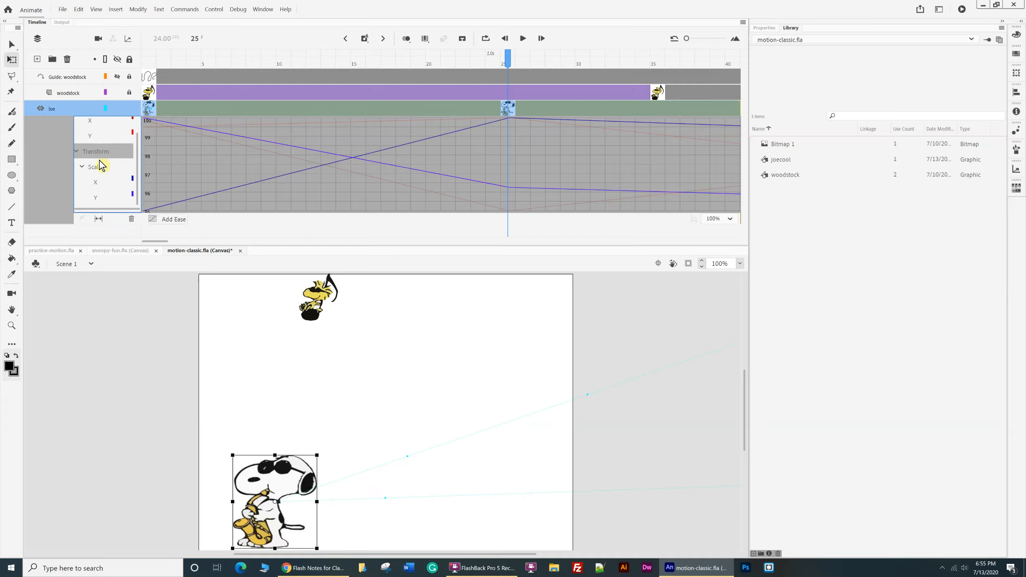
pyautogui.click(100, 167)
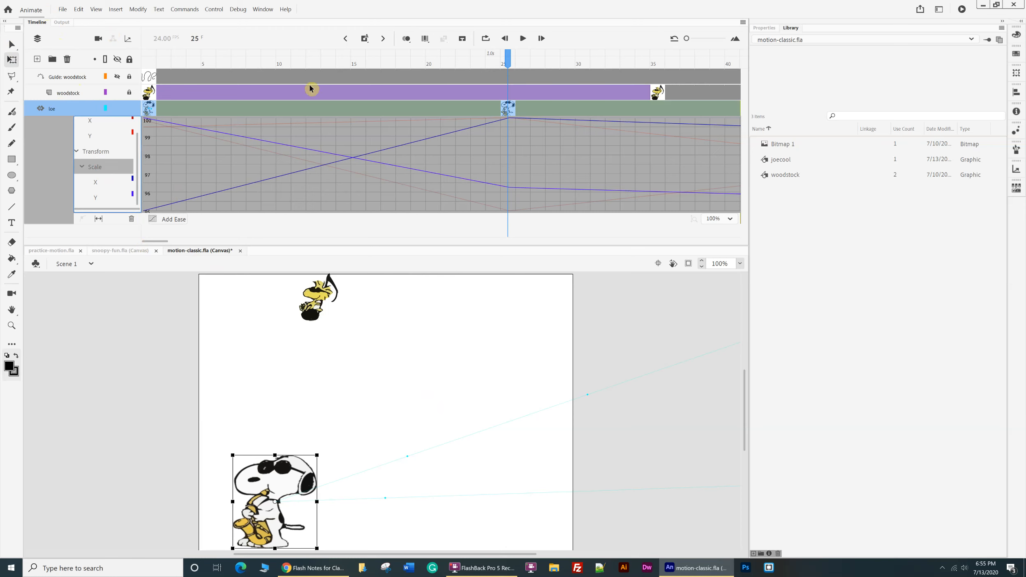
# Close motion-classic.fla, saving its changes.
pyautogui.click(240, 251)
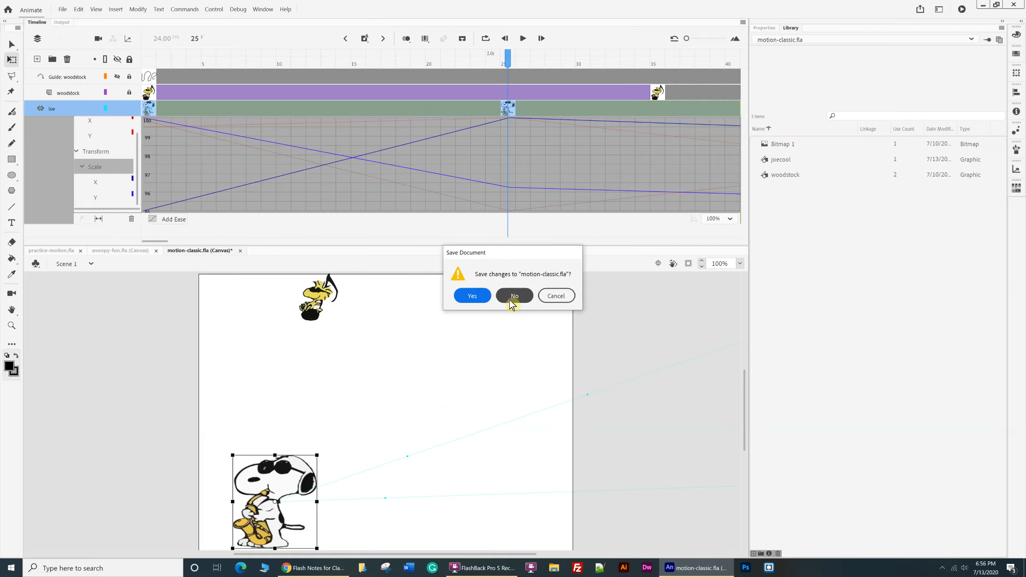
pyautogui.click(473, 296)
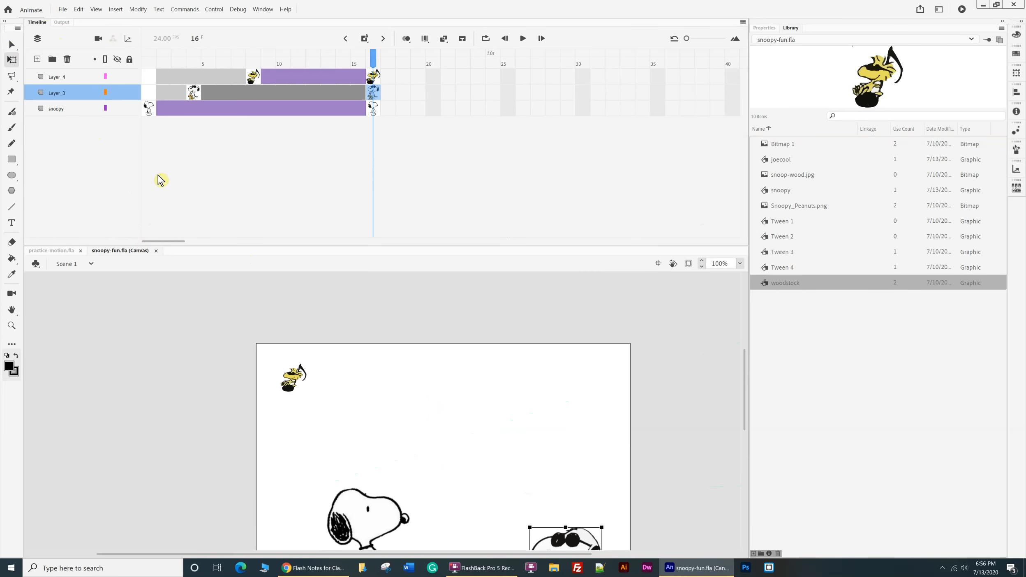
pyautogui.click(119, 250)
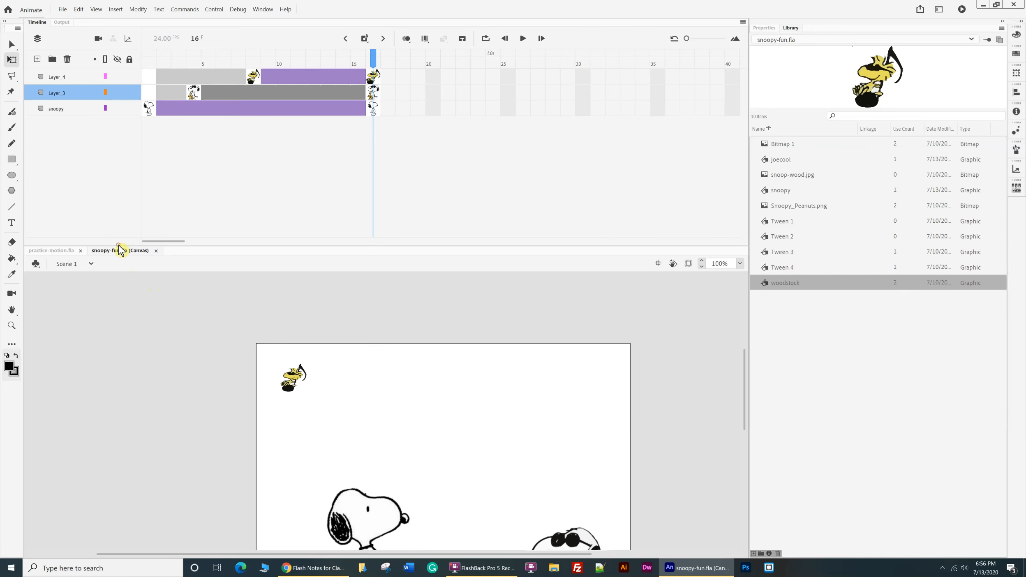
# In practice-motion.fla, enlarge the stage area and examine the background, the boy trekker's motion path and the start of the timeline.
pyautogui.click(61, 252)
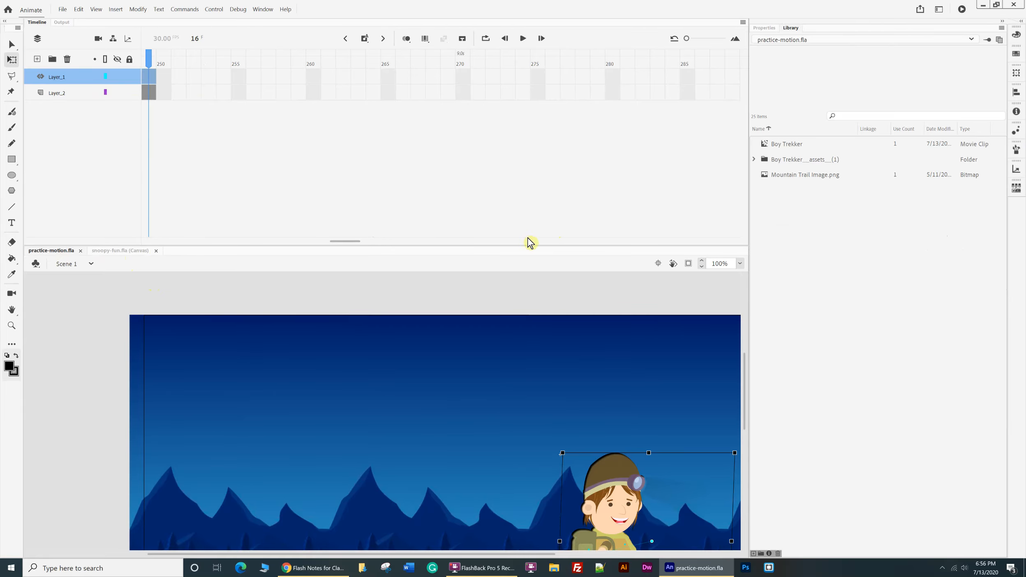
pyautogui.moveTo(524, 245); pyautogui.dragTo(528, 155)
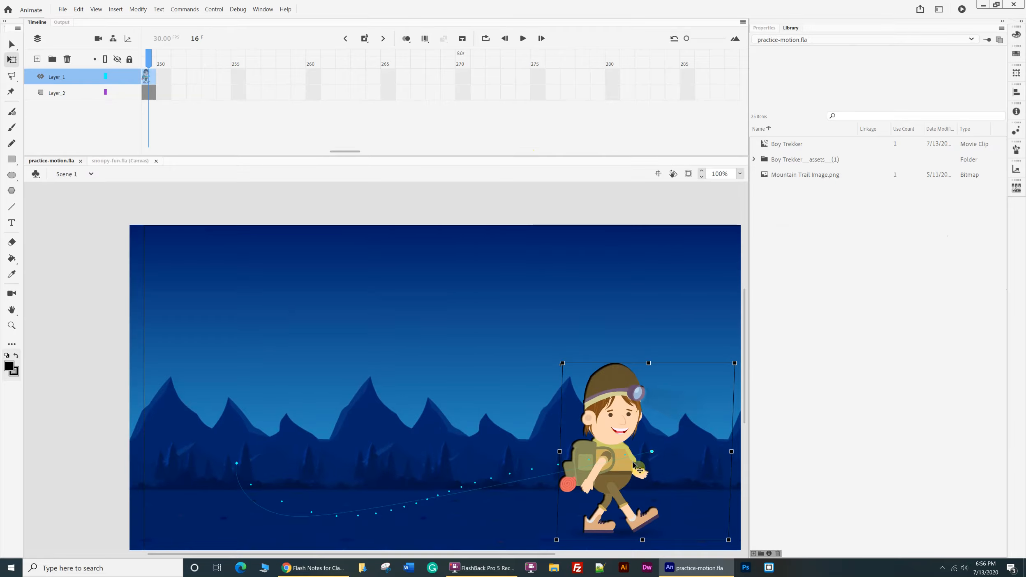
pyautogui.click(491, 334)
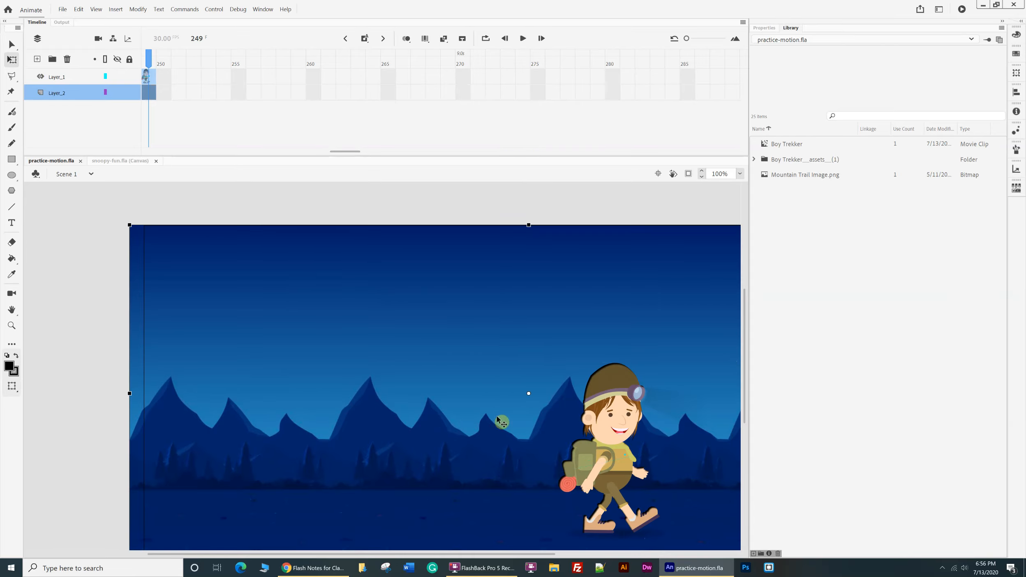
pyautogui.click(595, 469)
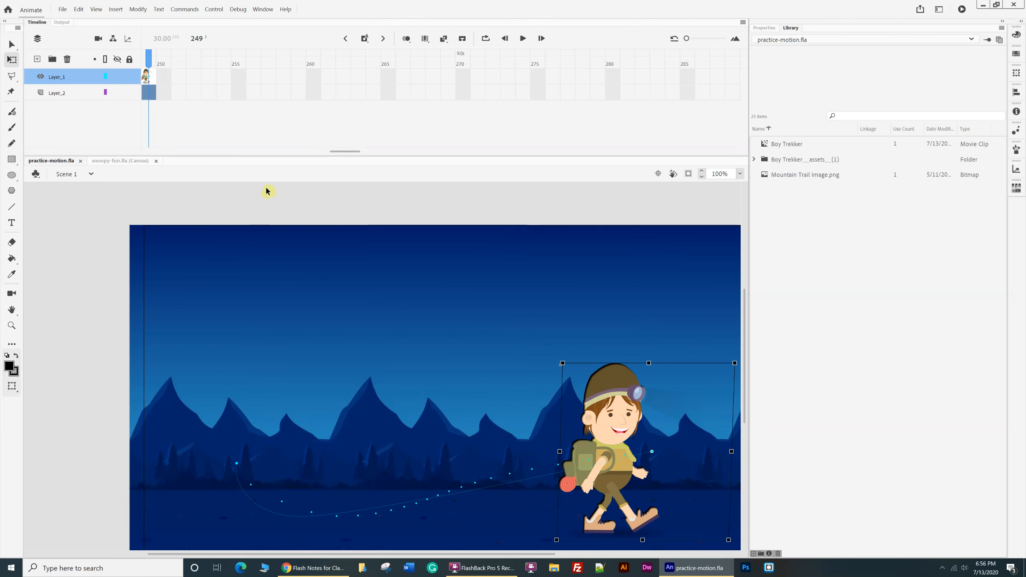
pyautogui.moveTo(352, 152); pyautogui.dragTo(109, 137)
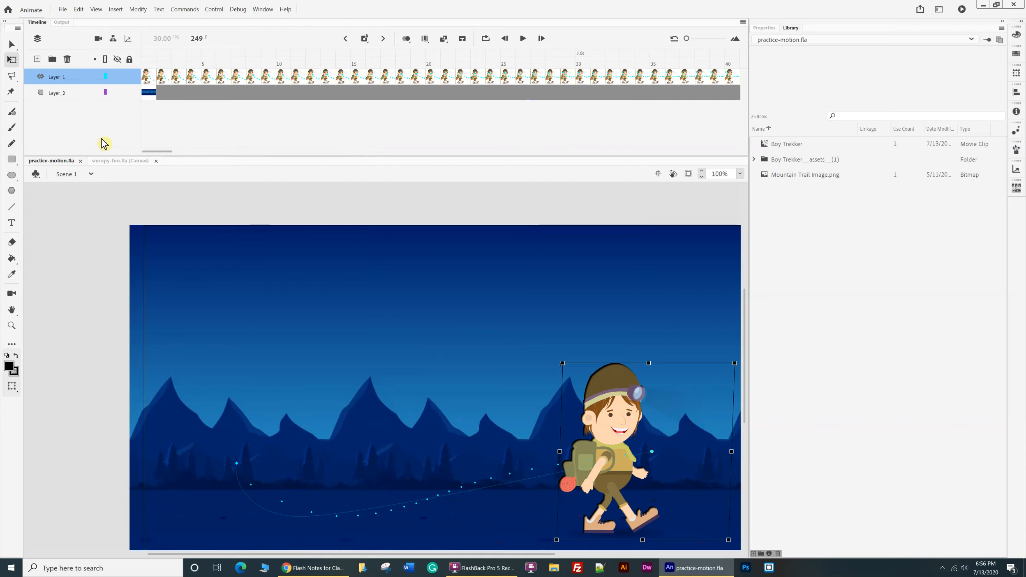
# Create a new HTML5 Canvas document from the Medium web preset, 800 x 600.
pyautogui.click(62, 9)
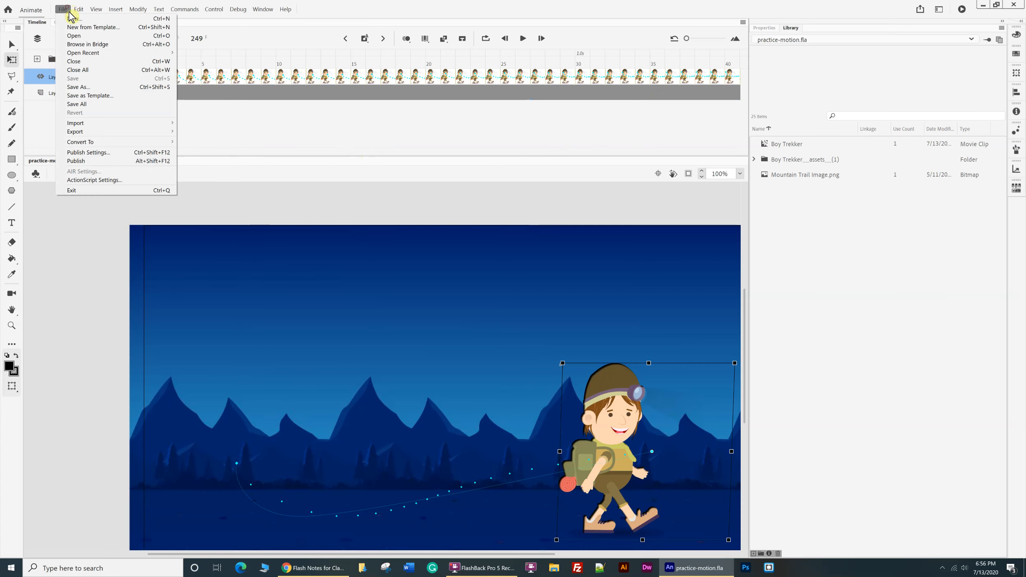
pyautogui.click(73, 20)
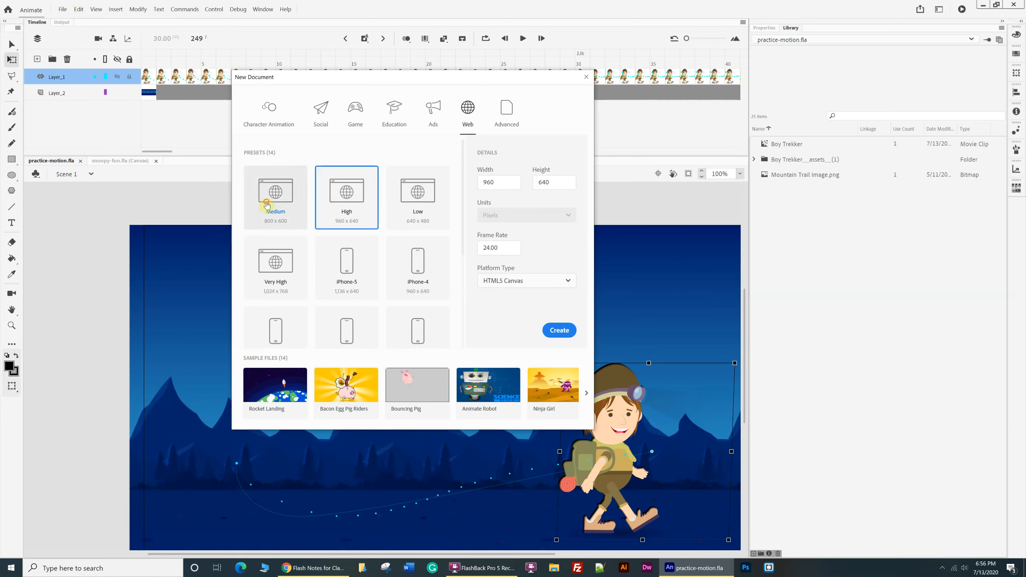
pyautogui.click(556, 332)
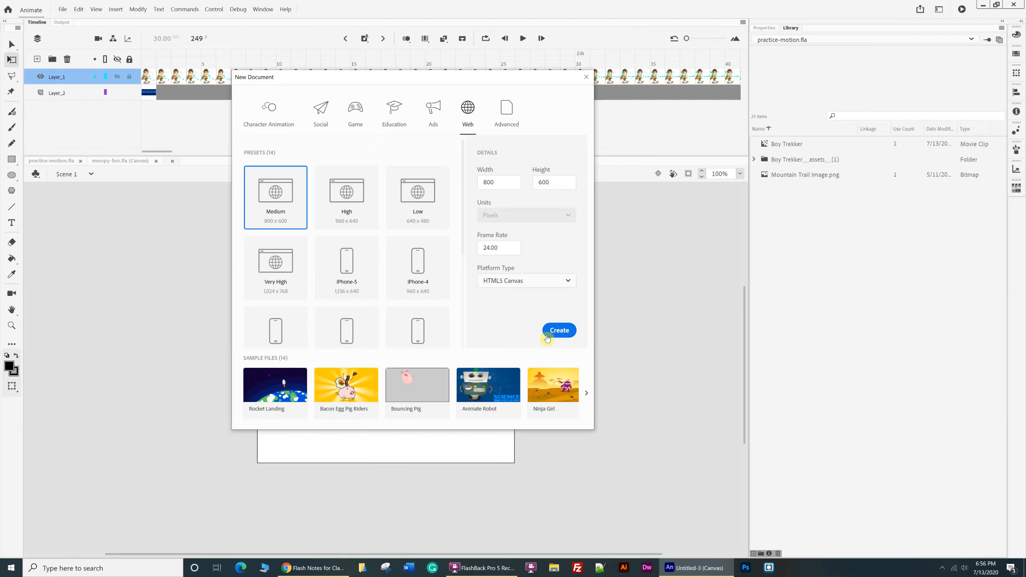
# Place woodstock from the snoopy-fun.fla library near the middle of the new document's stage, and close snoopy-fun.fla.
pyautogui.click(106, 161)
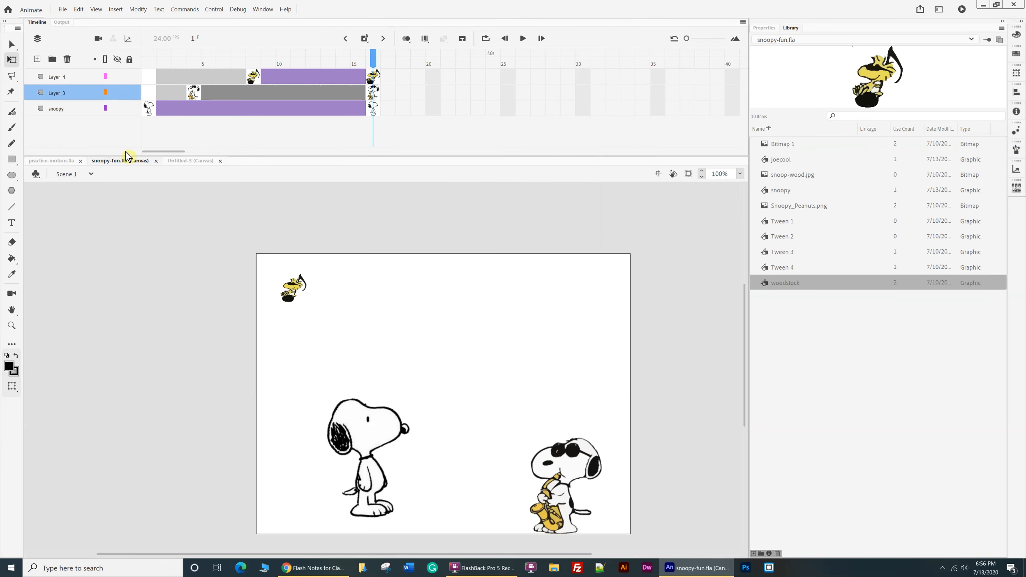
pyautogui.click(191, 161)
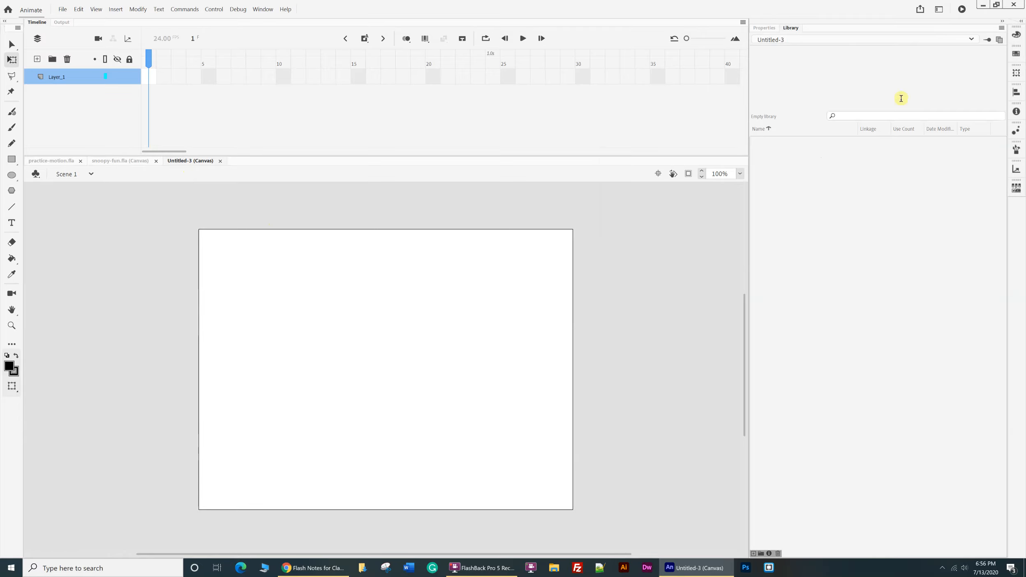
pyautogui.click(969, 41)
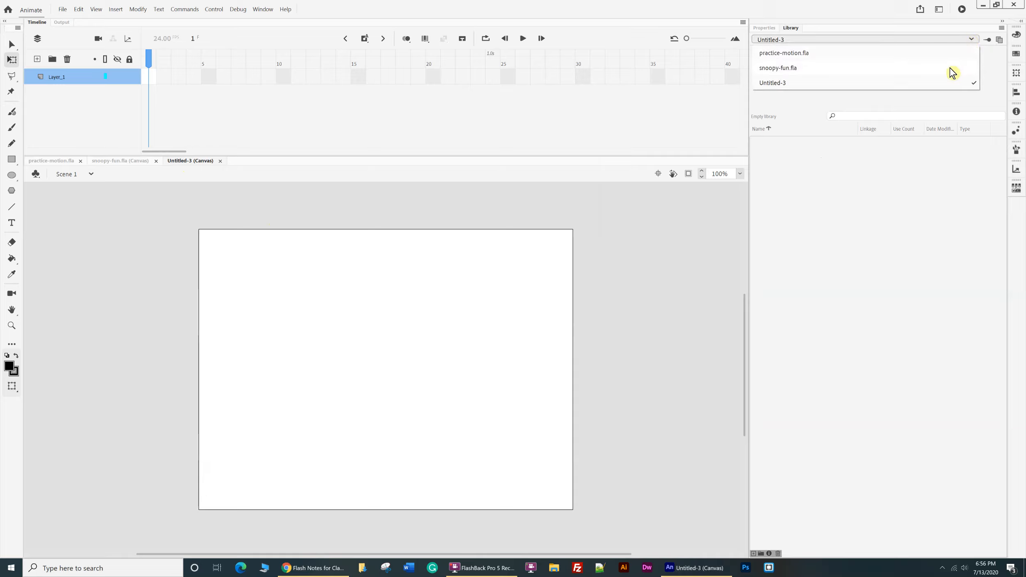
pyautogui.click(789, 69)
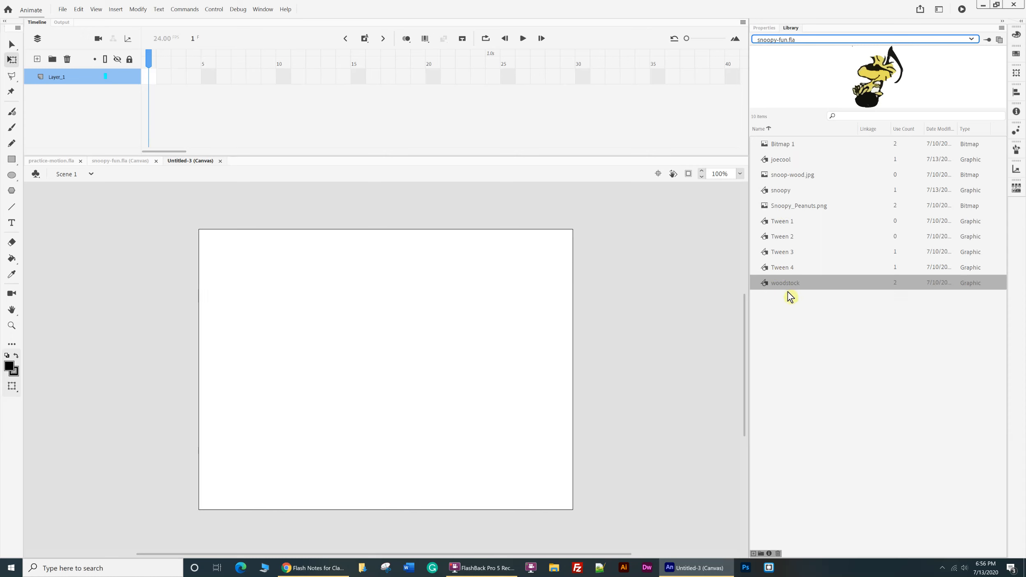
pyautogui.moveTo(791, 288); pyautogui.dragTo(408, 351)
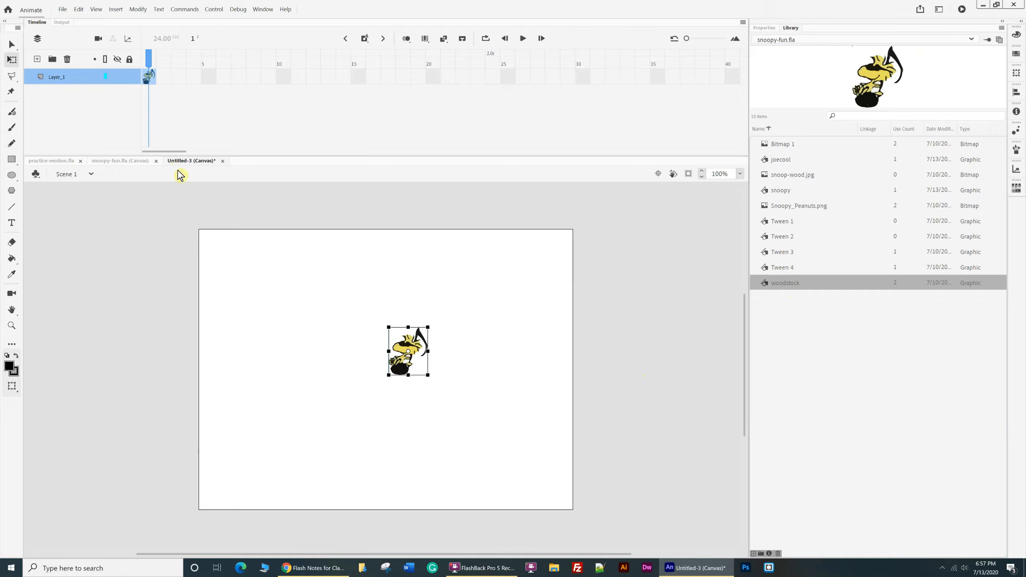
pyautogui.click(151, 164)
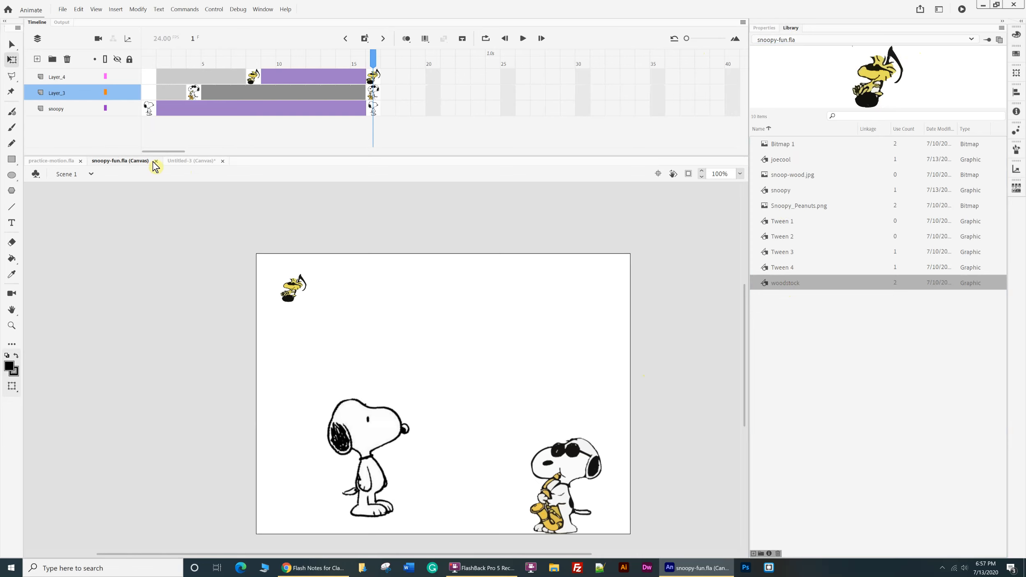
pyautogui.click(156, 162)
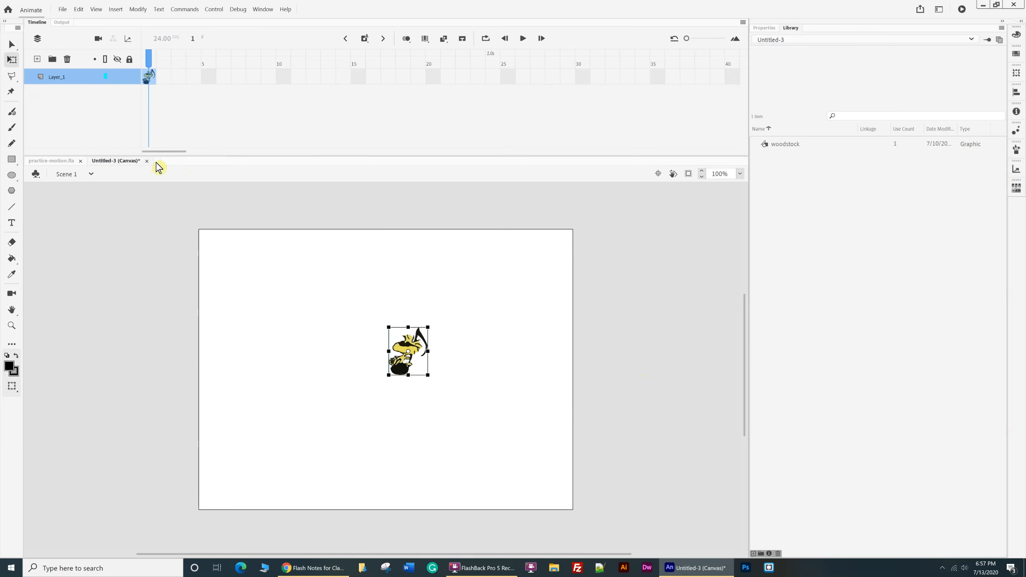
# Move woodstock to the lower-right corner of the stage in the untitled document.
pyautogui.click(67, 164)
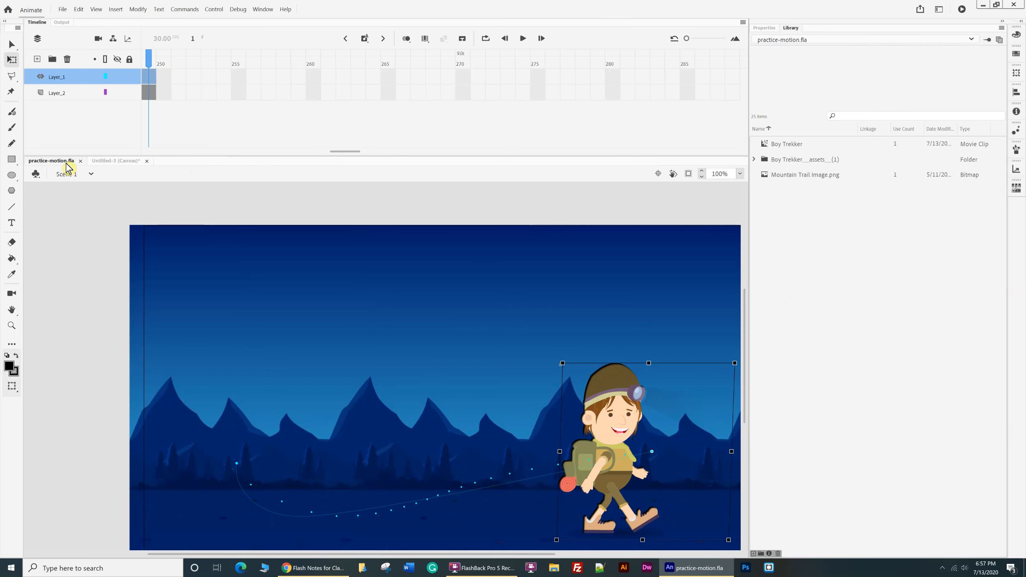
pyautogui.click(131, 162)
pyautogui.moveTo(416, 355); pyautogui.dragTo(536, 467)
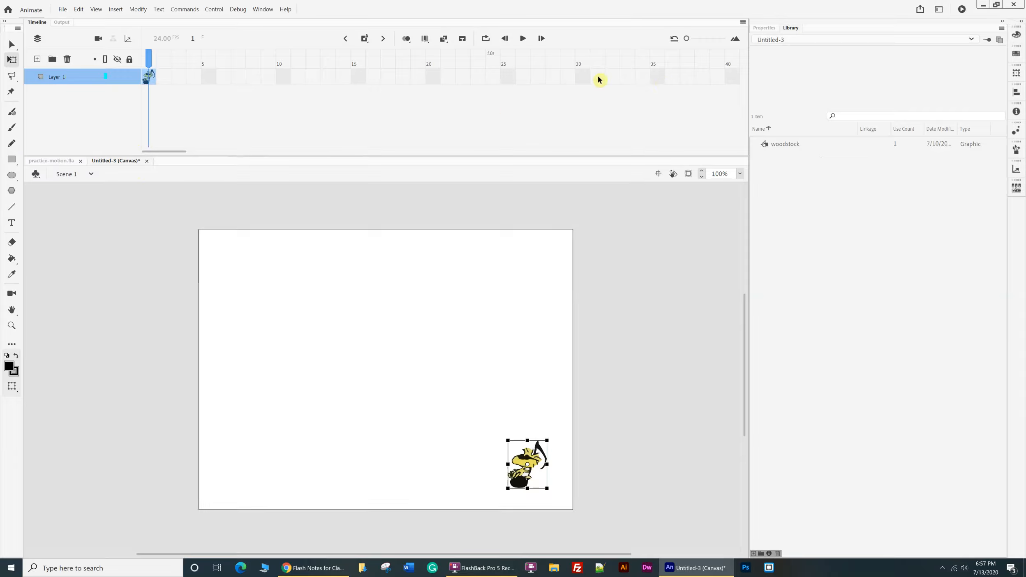
# Extend Layer_1 with a keyframe at frame 35 and create a motion tween across its frames.
pyautogui.click(657, 78)
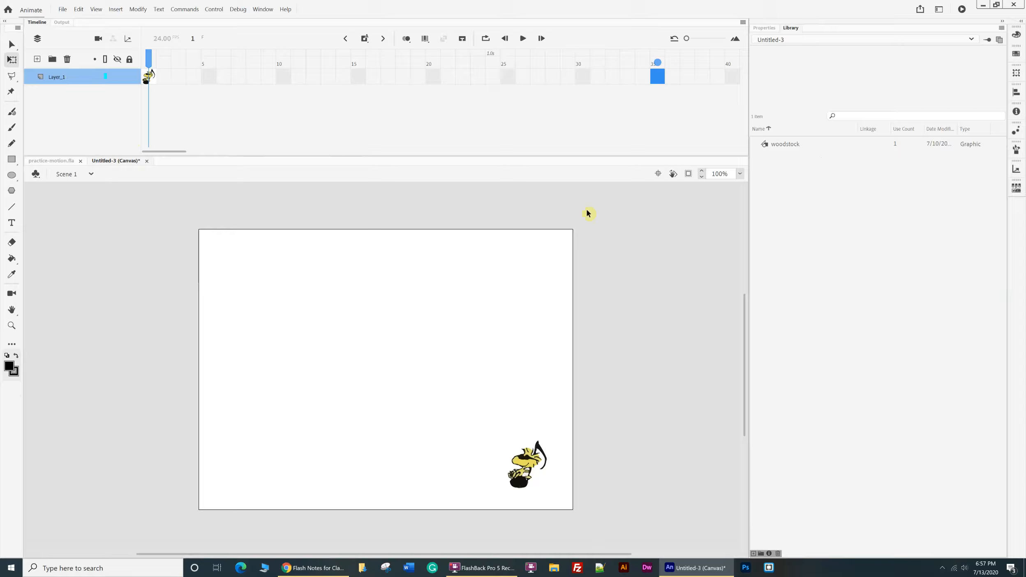
pyautogui.press('F6')
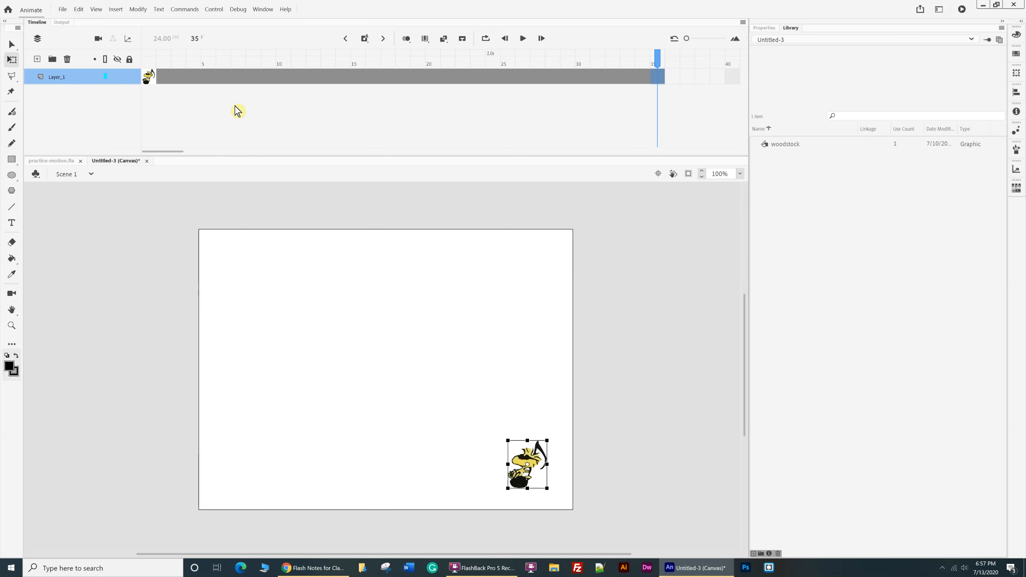
pyautogui.rightClick(233, 80)
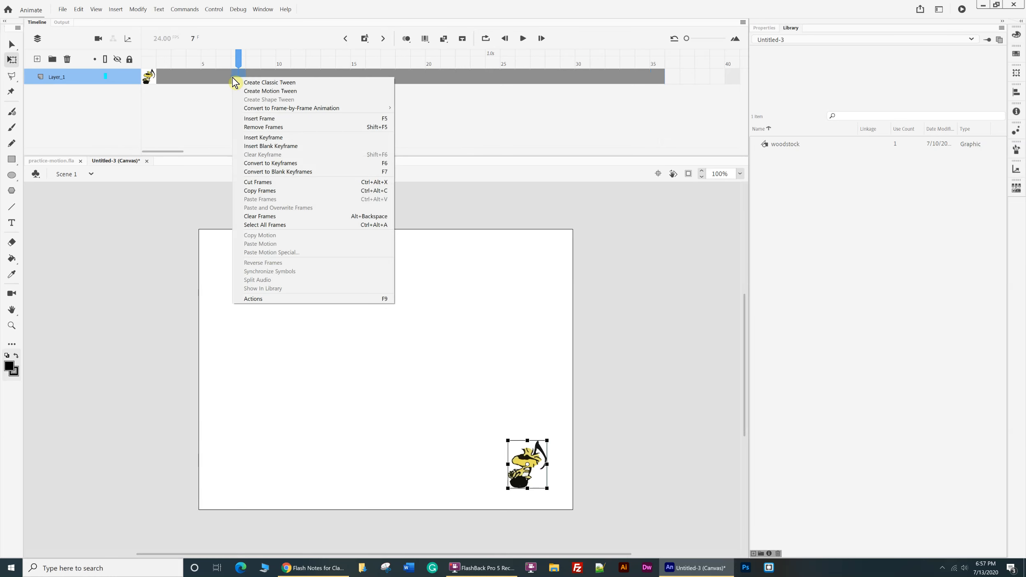
pyautogui.click(270, 91)
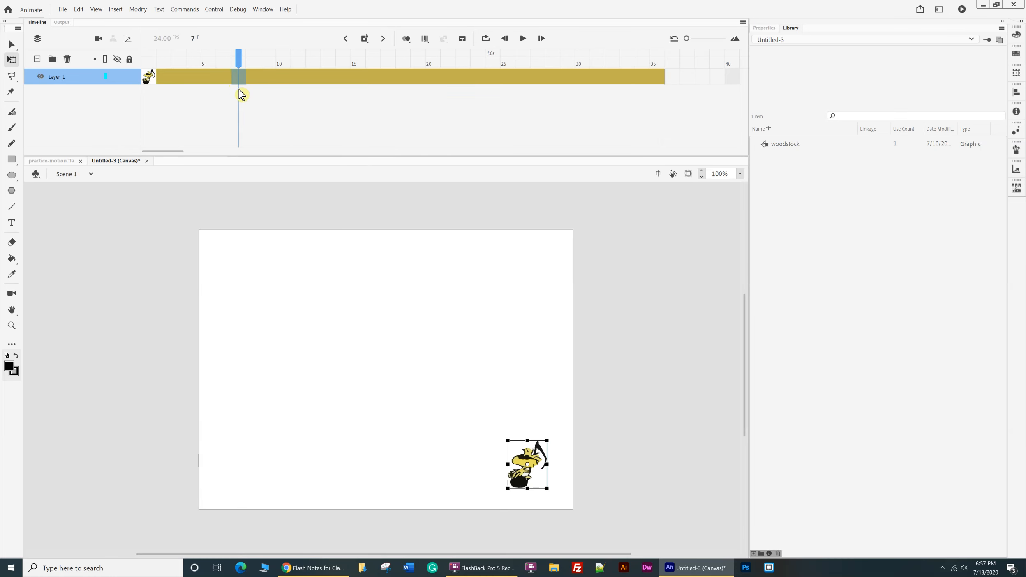
# At frame 35, move woodstock to the stage's upper-left corner and bend the motion path into a curve toward the lower left.
pyautogui.click(659, 79)
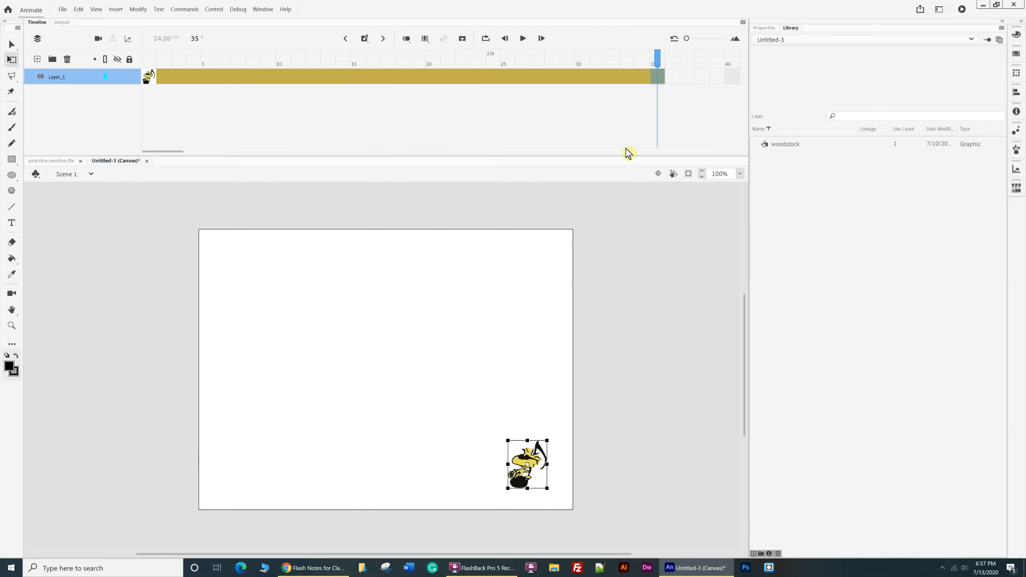
pyautogui.moveTo(526, 473); pyautogui.dragTo(256, 279)
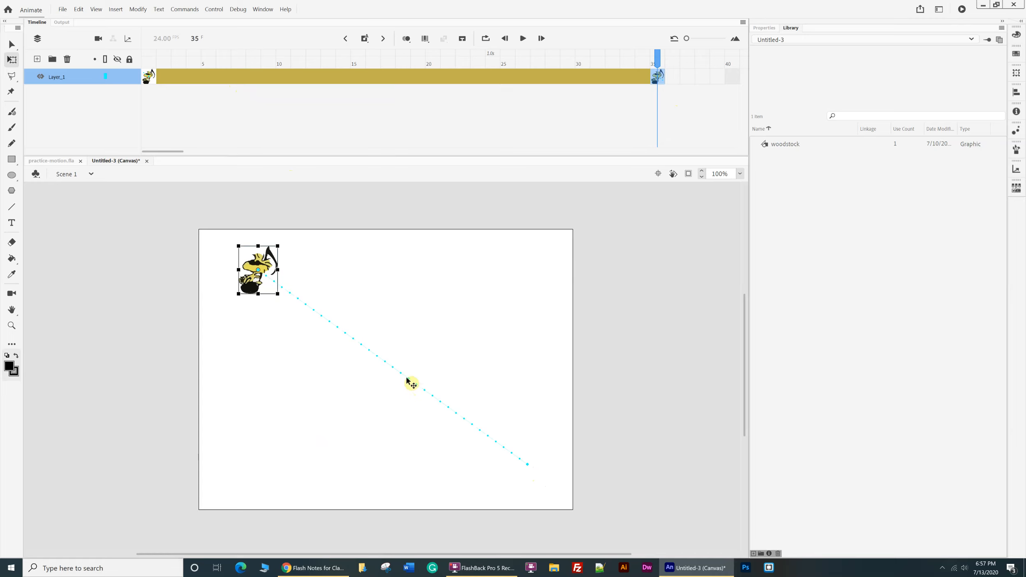
pyautogui.moveTo(406, 377); pyautogui.dragTo(406, 384)
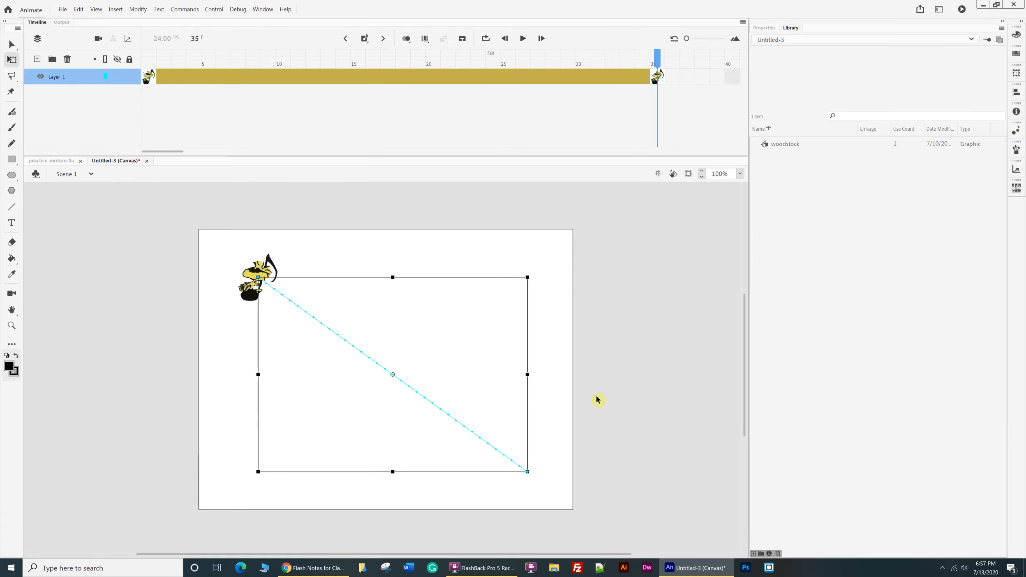
pyautogui.click(551, 395)
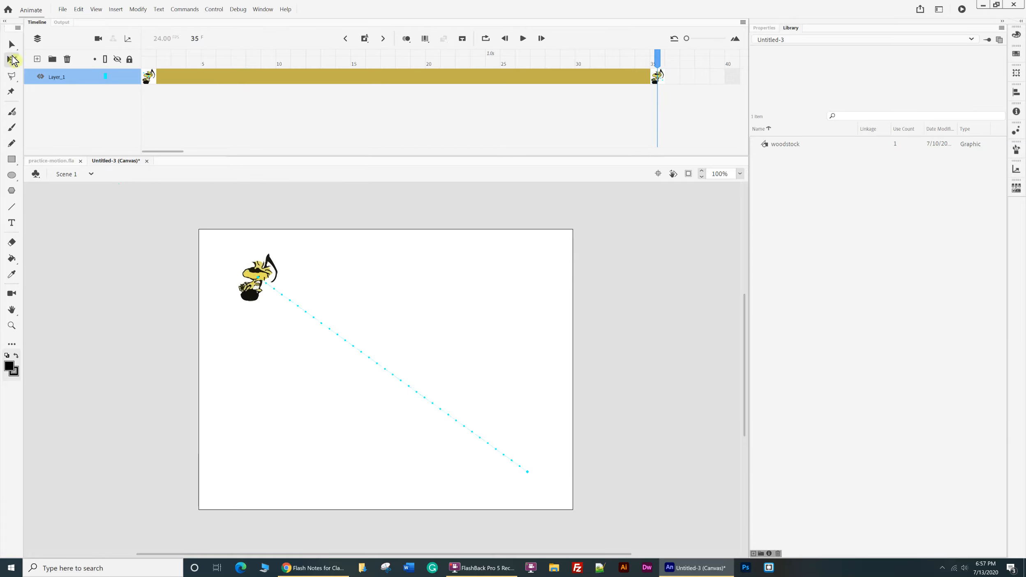
pyautogui.click(10, 45)
pyautogui.moveTo(388, 373); pyautogui.dragTo(331, 443)
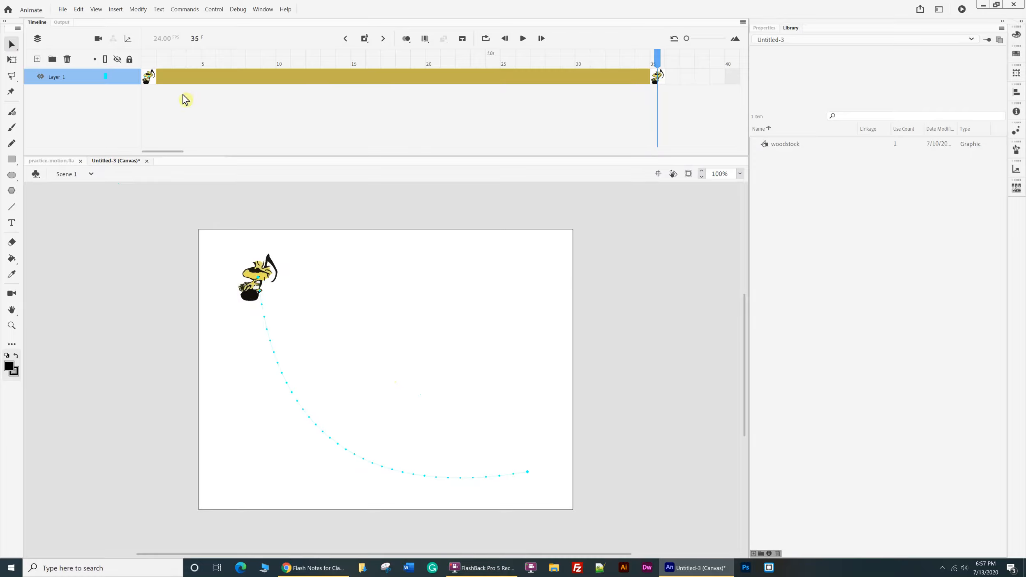
# In the general preferences, set the custom highlight color for Symbols to #CC3300.
pyautogui.click(78, 9)
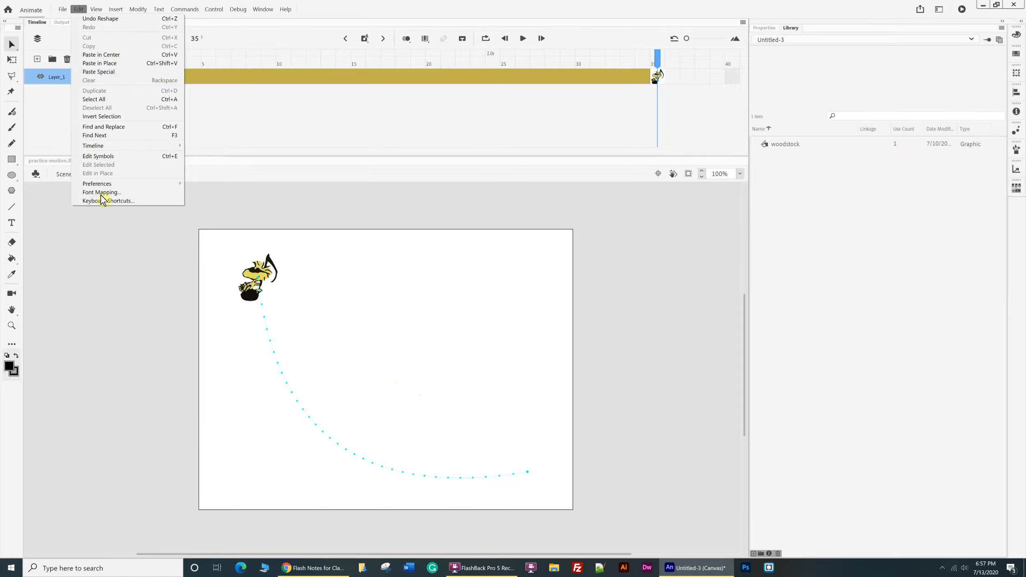
pyautogui.moveTo(102, 188)
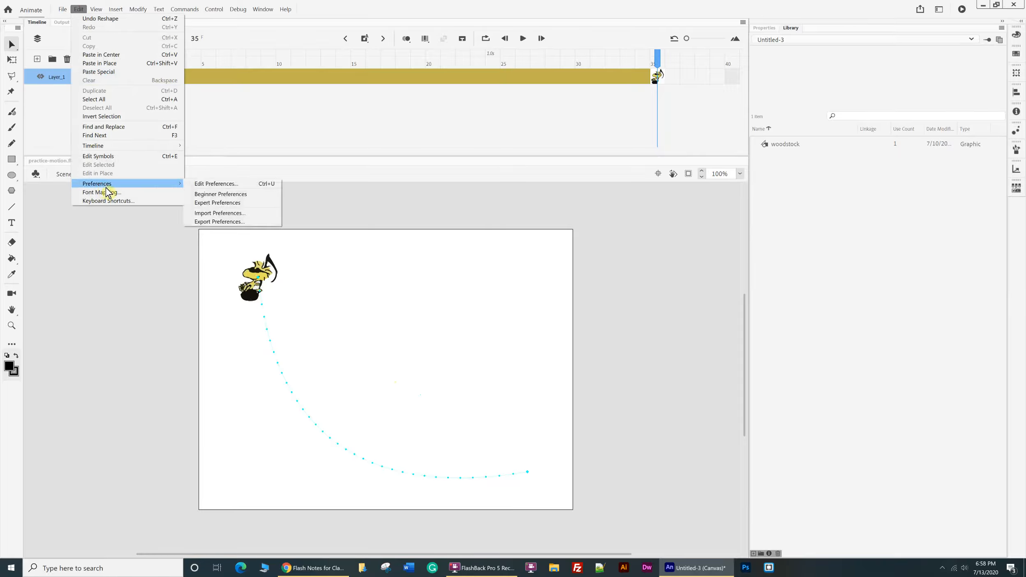
pyautogui.click(208, 185)
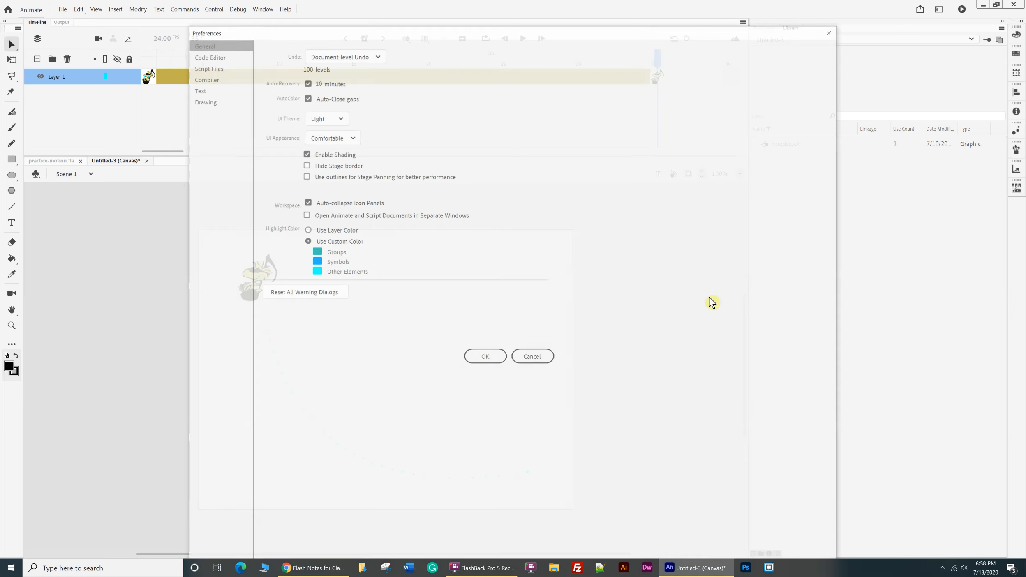
pyautogui.moveTo(407, 25); pyautogui.dragTo(704, 70)
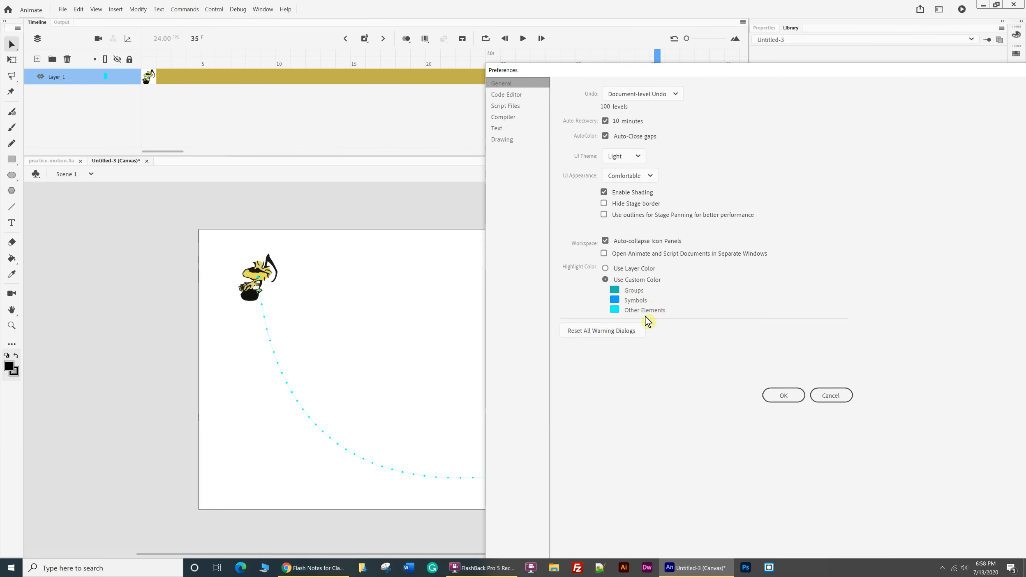
pyautogui.click(614, 300)
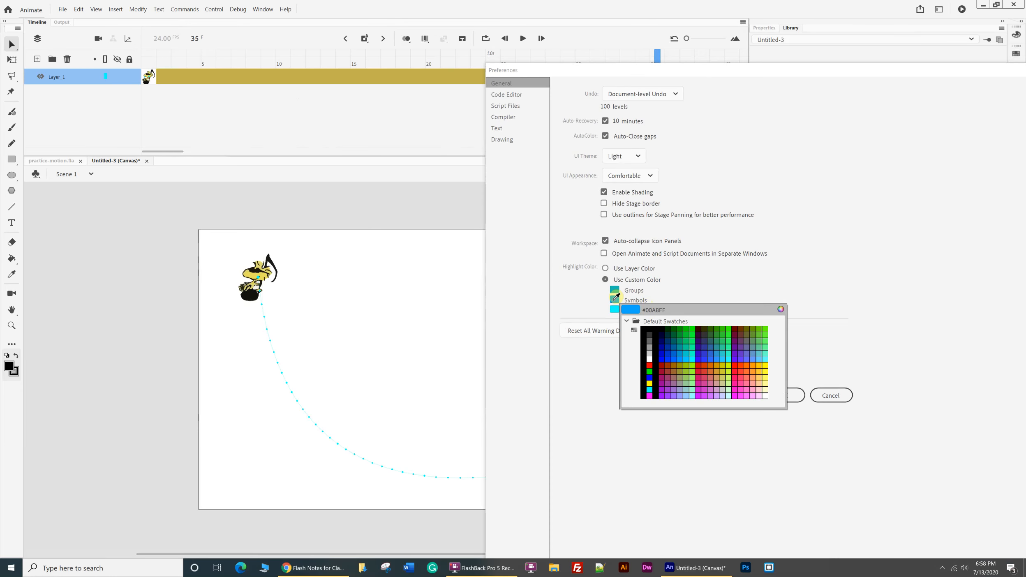
pyautogui.click(709, 362)
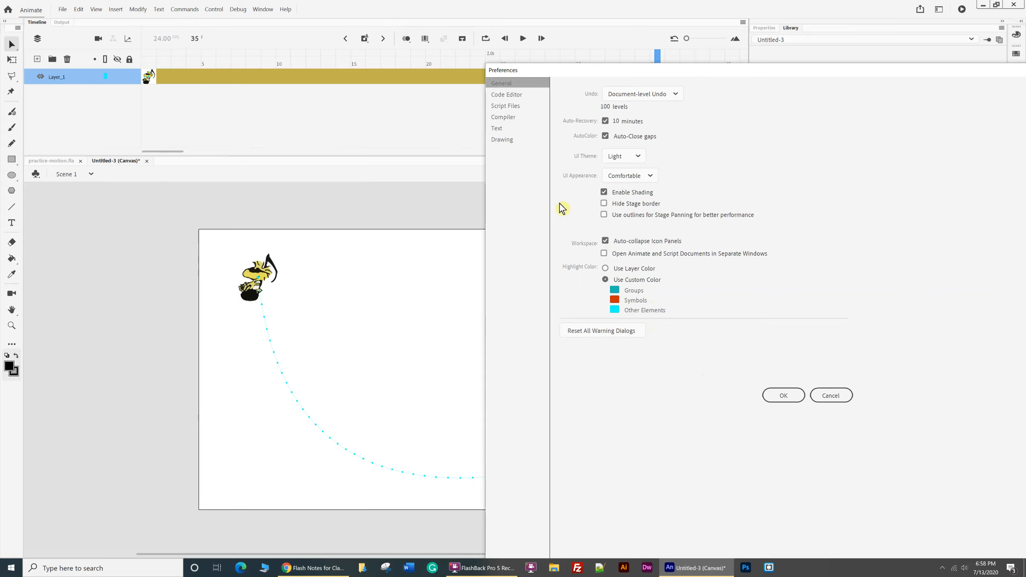
# Examine the Code Editor, Script Files, Compiler, Text and Drawing preferences, and return to the General ones.
pyautogui.click(504, 95)
pyautogui.click(505, 107)
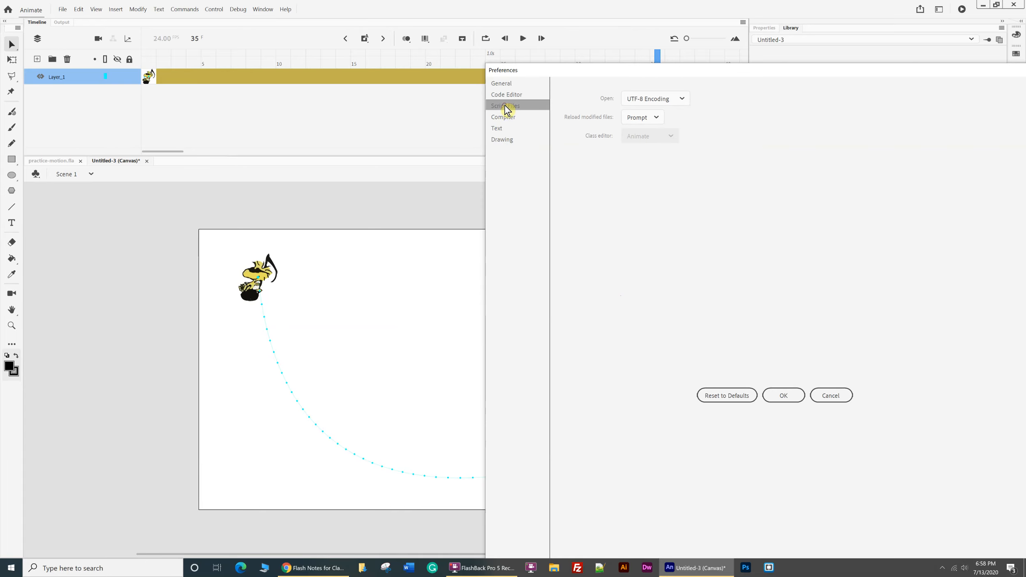
pyautogui.click(509, 118)
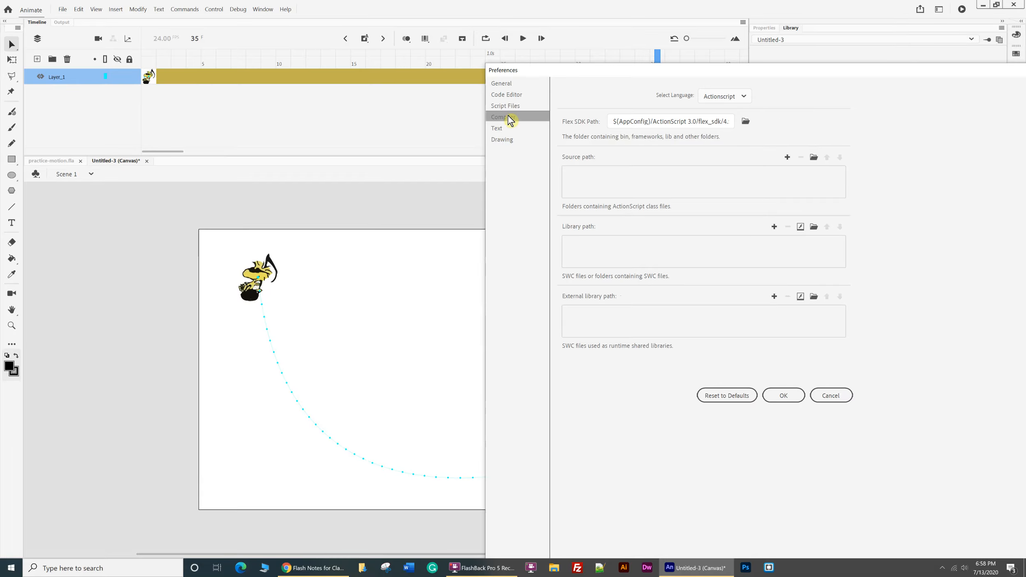
pyautogui.click(511, 129)
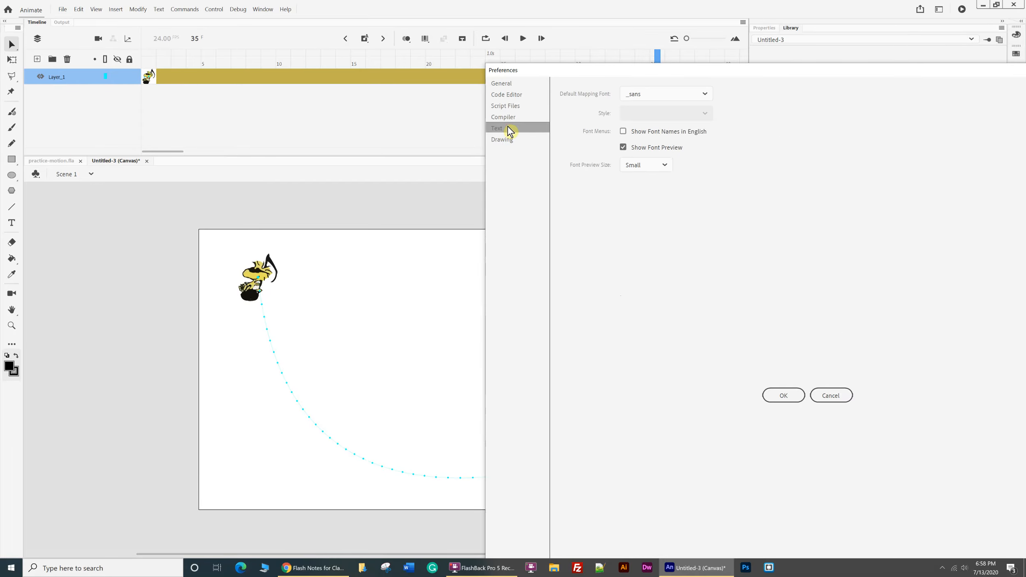
pyautogui.click(511, 139)
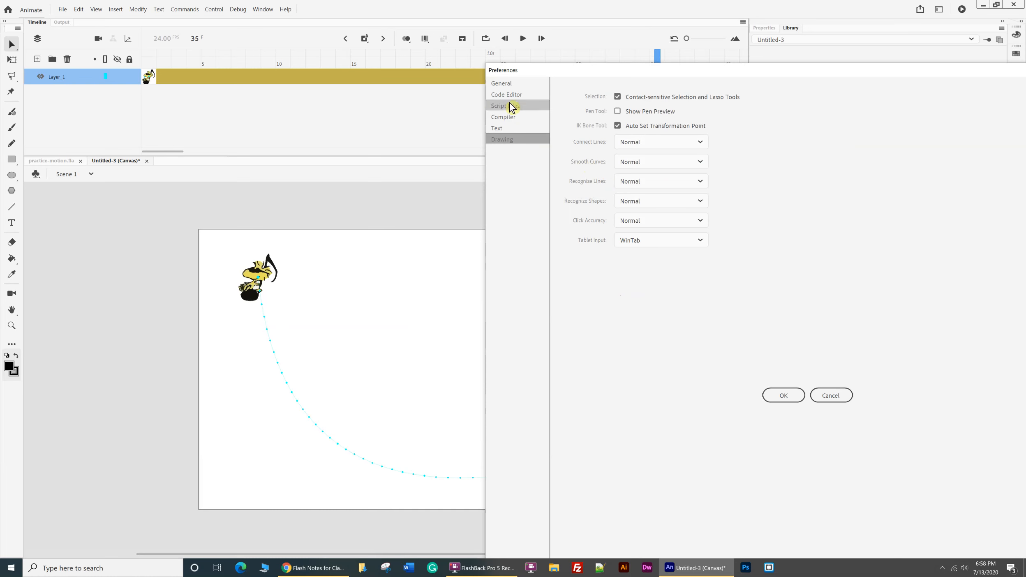
pyautogui.click(508, 84)
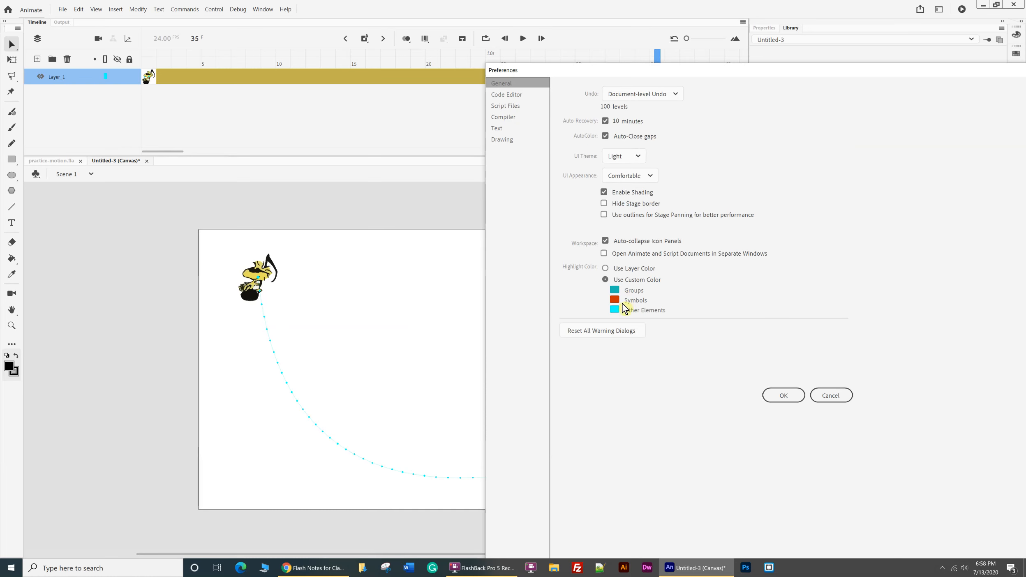
# Set the custom highlight colors to #FFCC00 for Groups and #009900 for Other Elements, and apply the preferences.
pyautogui.click(615, 290)
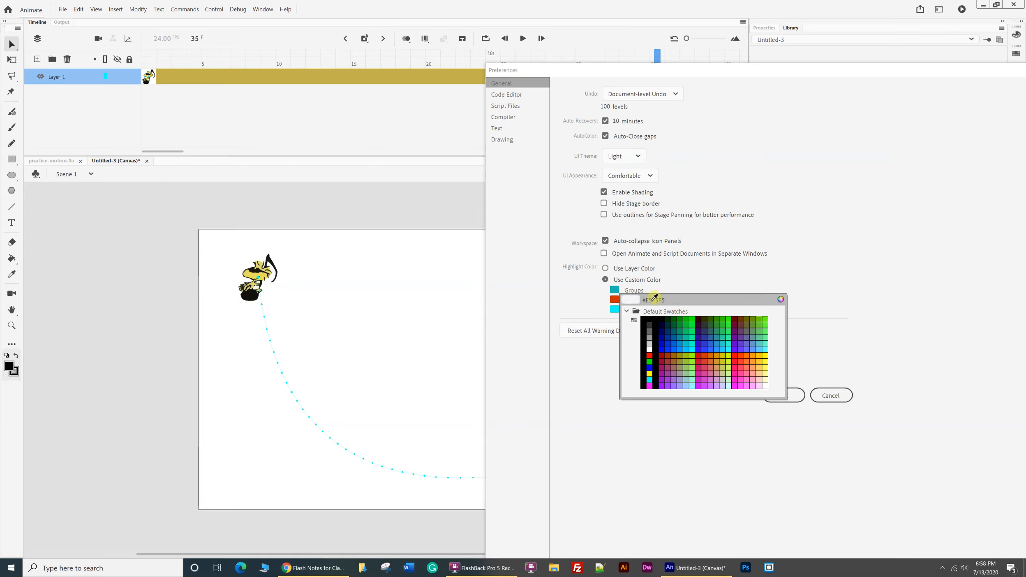
pyautogui.click(761, 354)
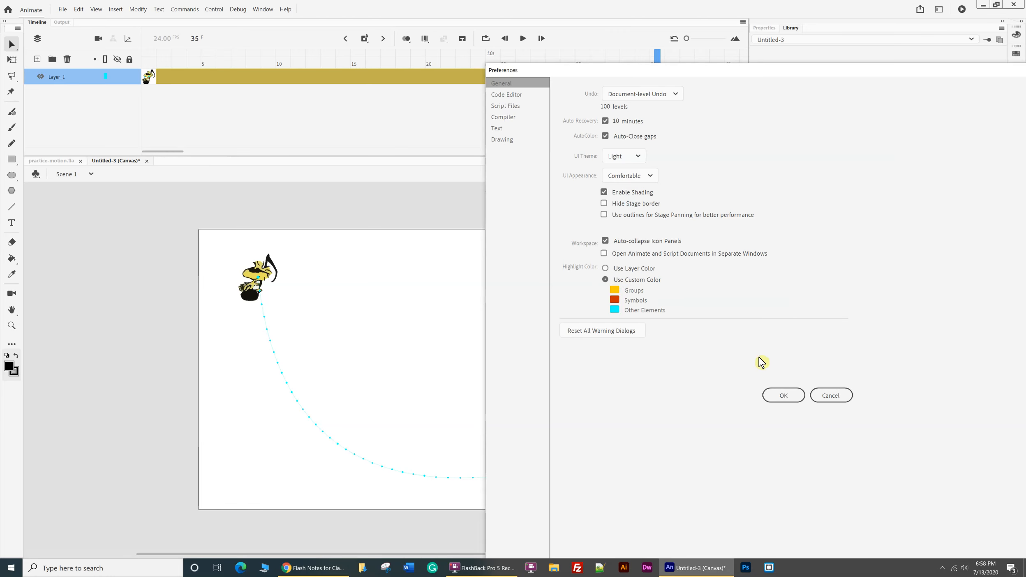
pyautogui.click(616, 309)
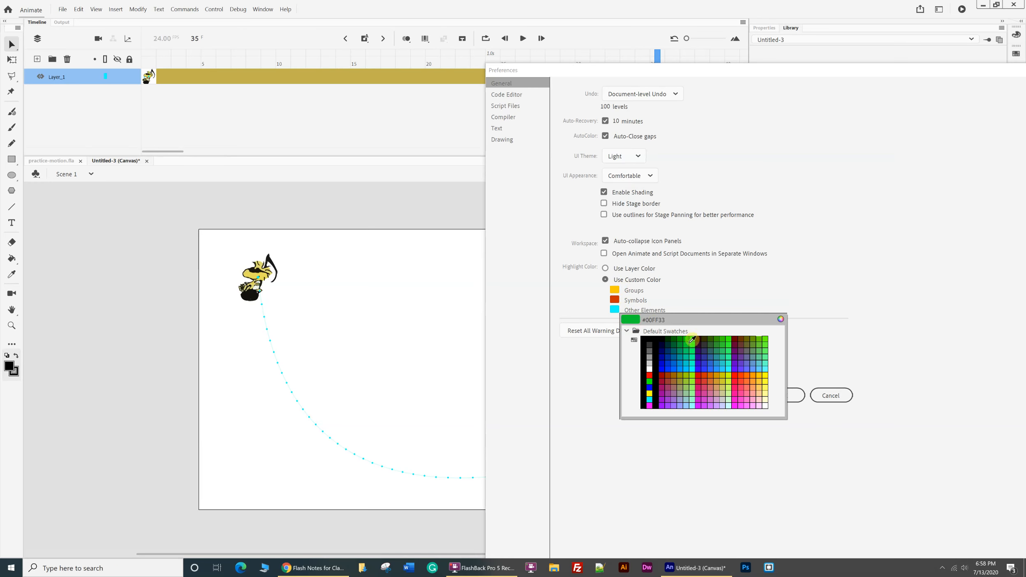
pyautogui.click(679, 340)
pyautogui.click(784, 396)
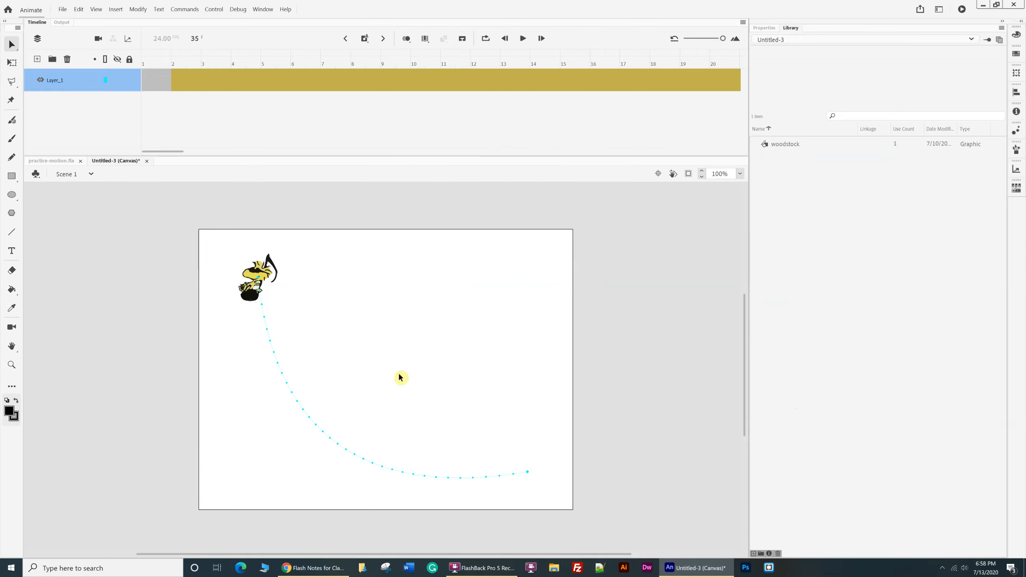
# Reshape woodstock's motion path to bow slightly toward the upper right, and add a new layer beneath Layer_1.
pyautogui.click(258, 288)
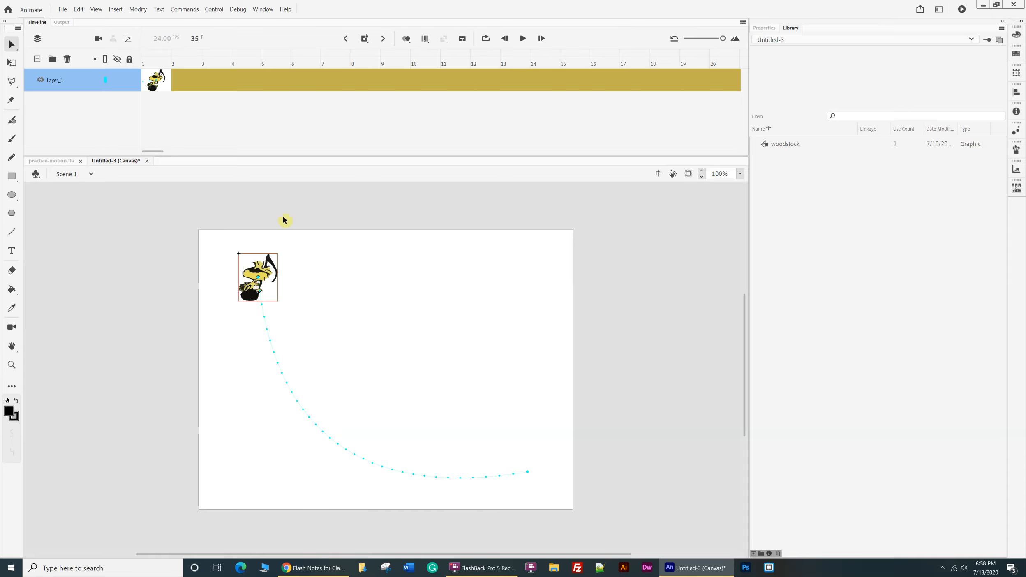
pyautogui.moveTo(271, 344); pyautogui.dragTo(428, 255)
pyautogui.click(37, 60)
pyautogui.moveTo(64, 82); pyautogui.dragTo(63, 130)
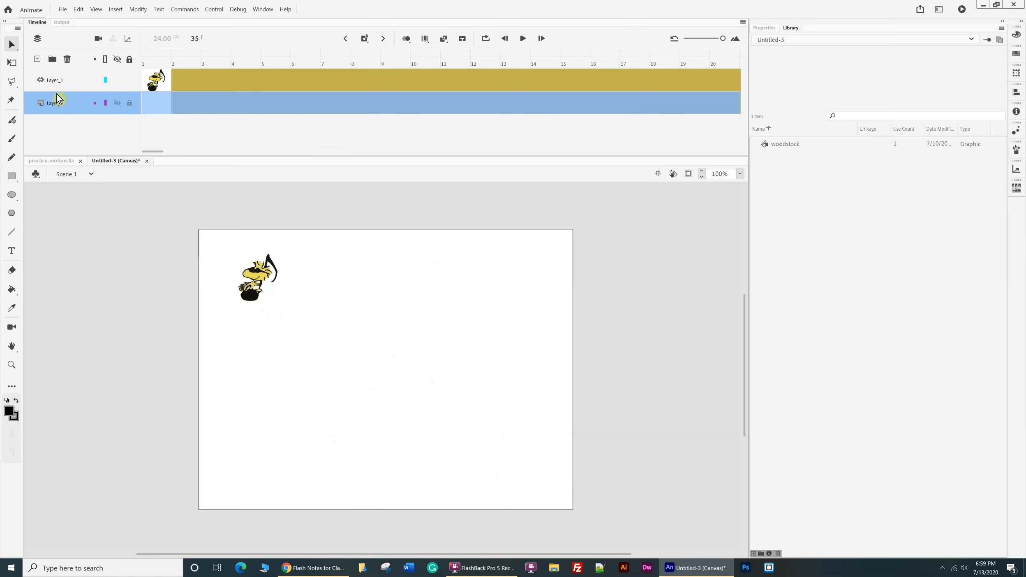
# On frame 1 of Layer_2, draw a bright green filled rectangle covering nearly the whole stage behind woodstock.
pyautogui.click(11, 176)
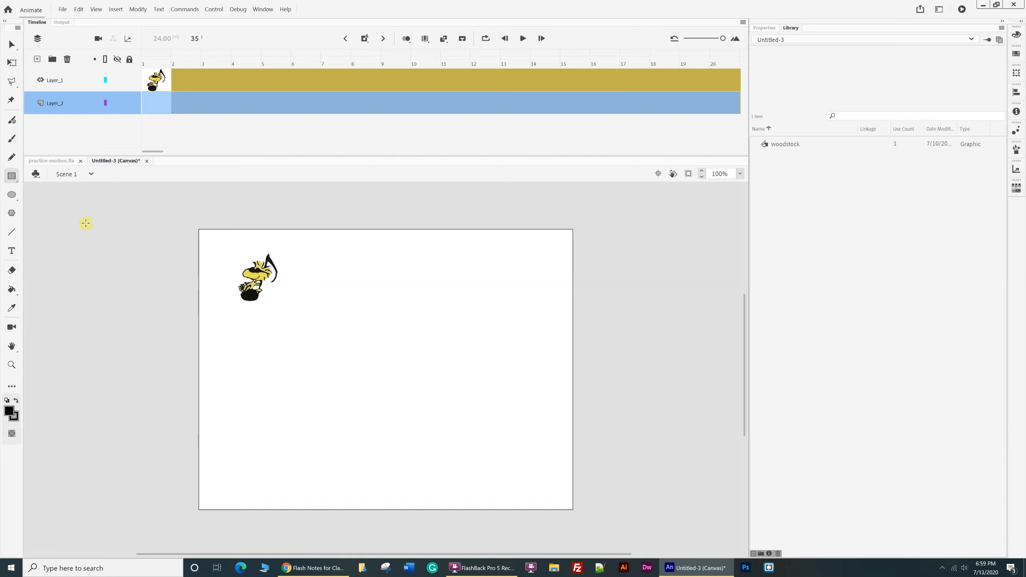
pyautogui.click(9, 411)
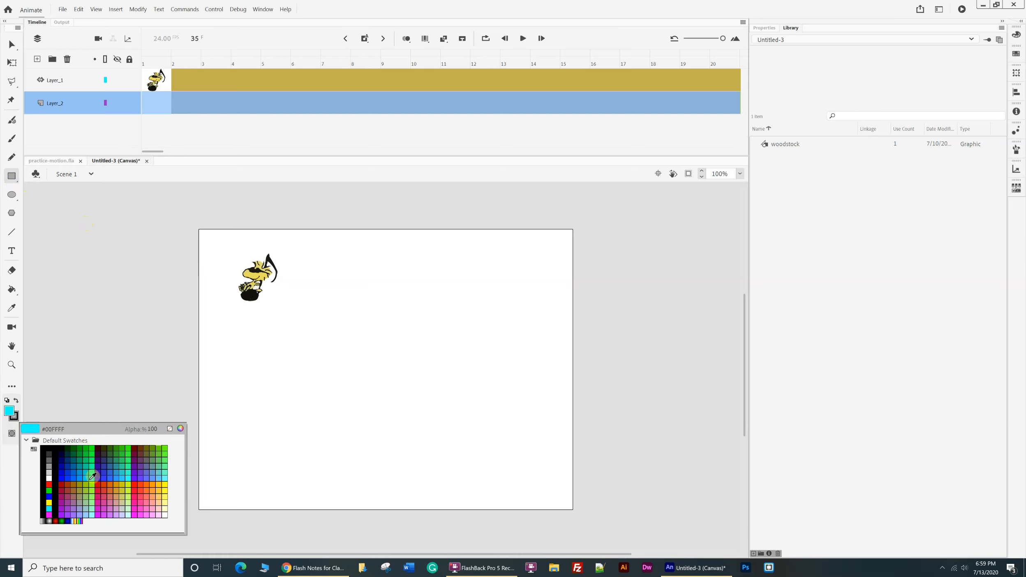
pyautogui.click(91, 449)
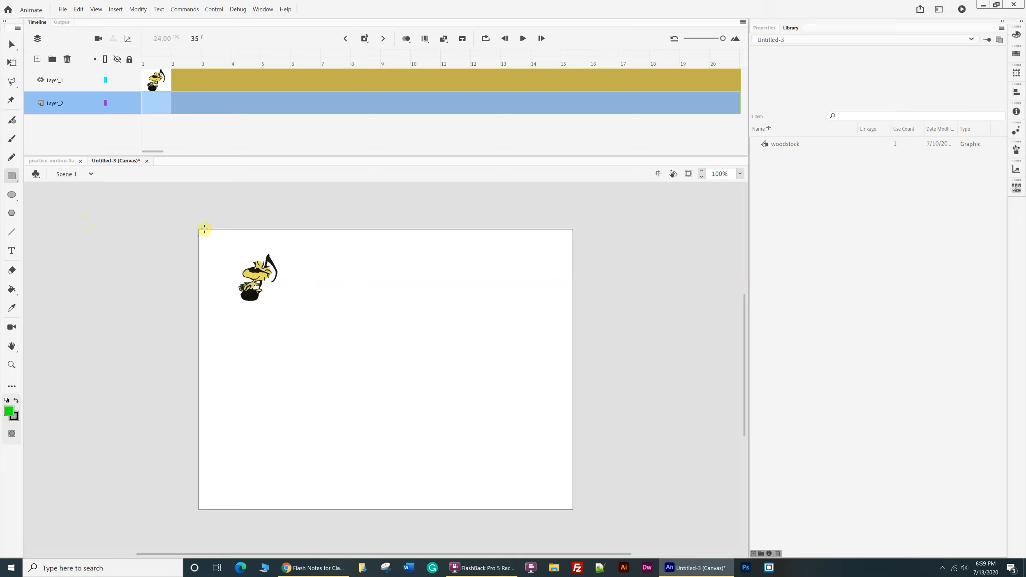
pyautogui.moveTo(203, 230); pyautogui.dragTo(608, 514)
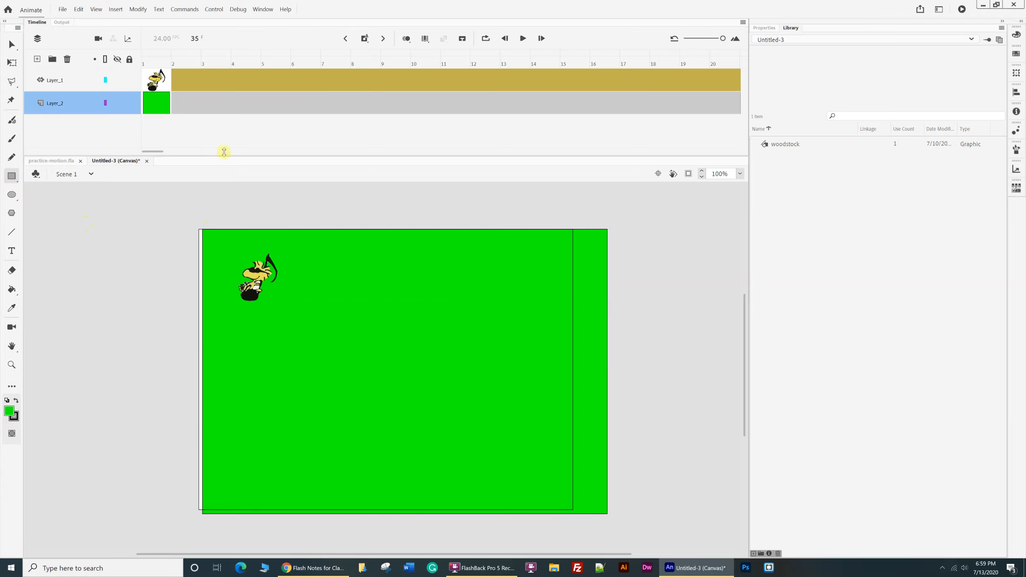
pyautogui.hotkey('ctrl', 'z')
pyautogui.click(156, 83)
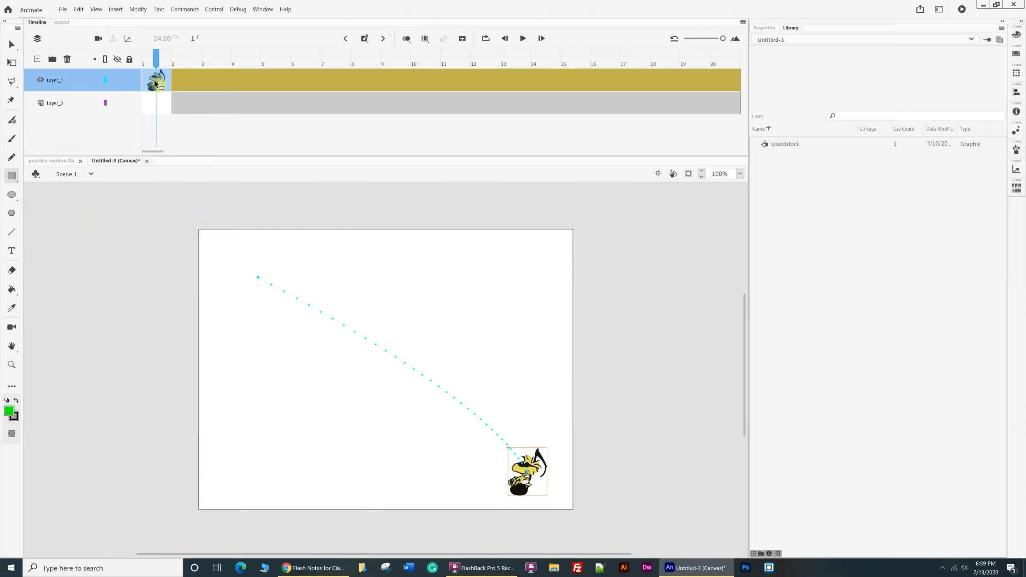
pyautogui.click(158, 105)
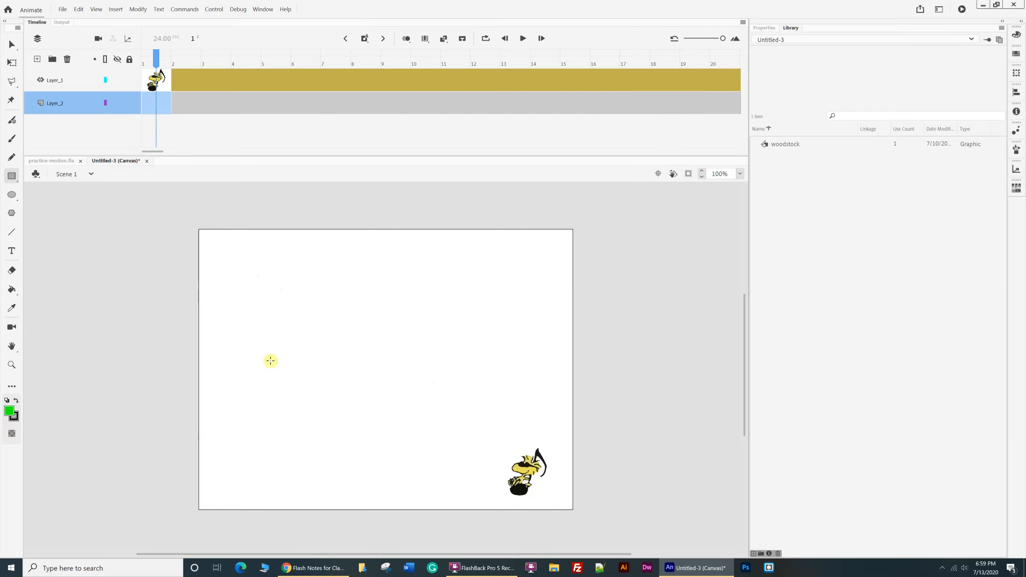
pyautogui.click(45, 103)
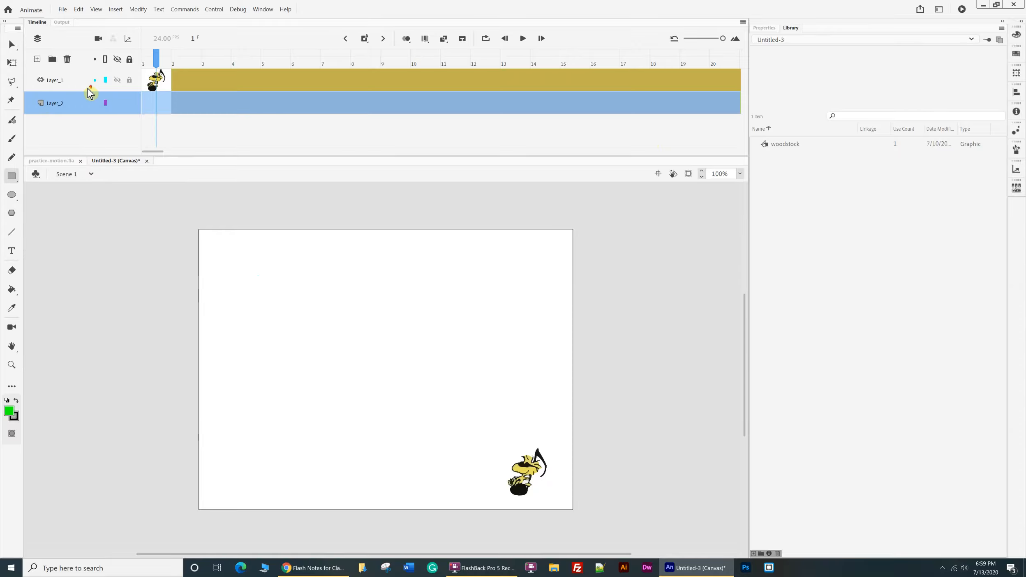
pyautogui.click(155, 106)
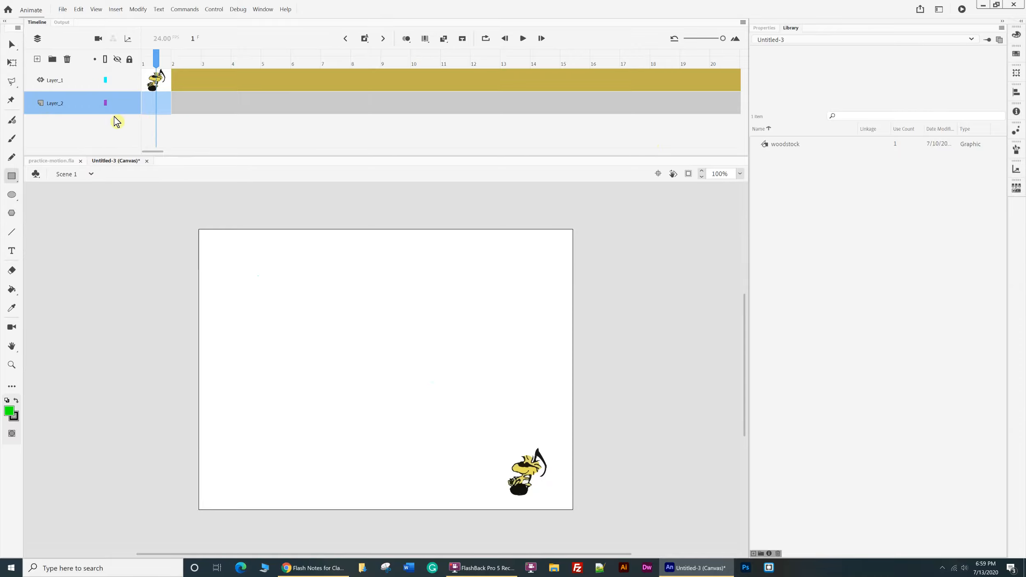
pyautogui.moveTo(202, 227)
pyautogui.mouseDown()
pyautogui.moveTo(206, 291)
pyautogui.moveTo(323, 477)
pyautogui.moveTo(555, 520)
pyautogui.moveTo(574, 514)
pyautogui.mouseUp()
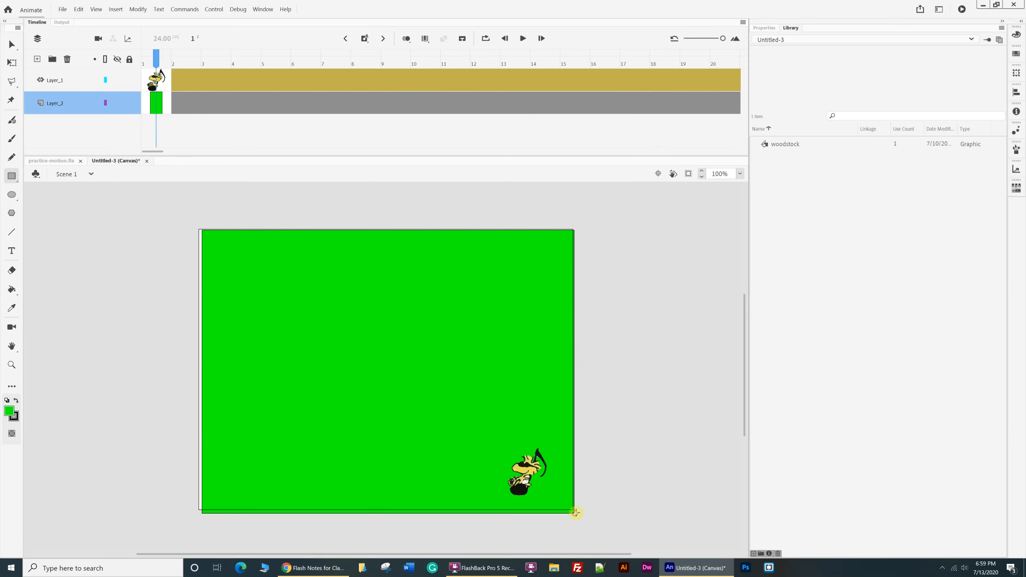
# Scrub through the timeline to check woodstock's motion against the green background.
pyautogui.click(161, 104)
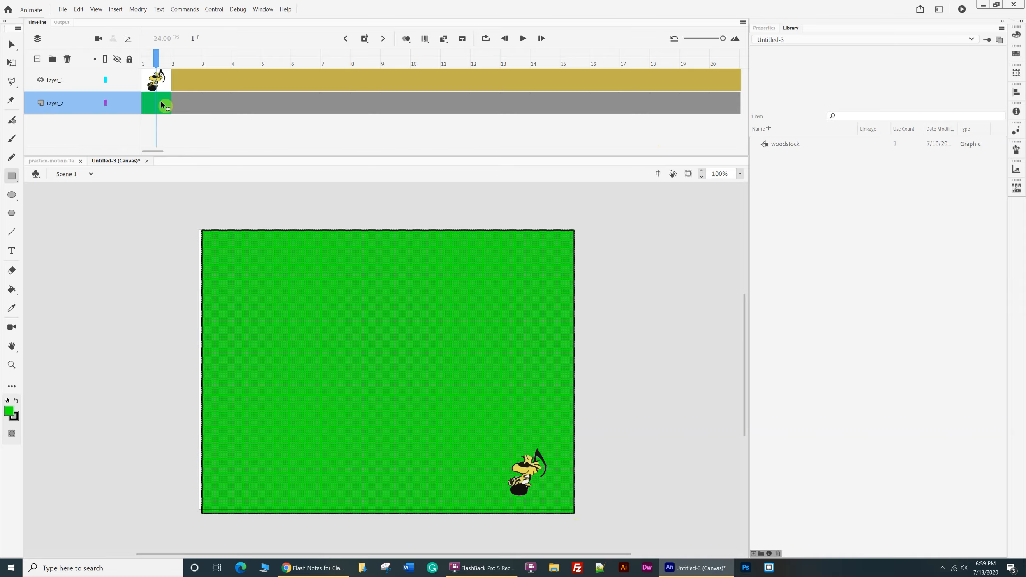
pyautogui.click(511, 244)
pyautogui.moveTo(159, 62); pyautogui.dragTo(840, 128)
pyautogui.moveTo(307, 118); pyautogui.dragTo(2, 99)
pyautogui.click(208, 85)
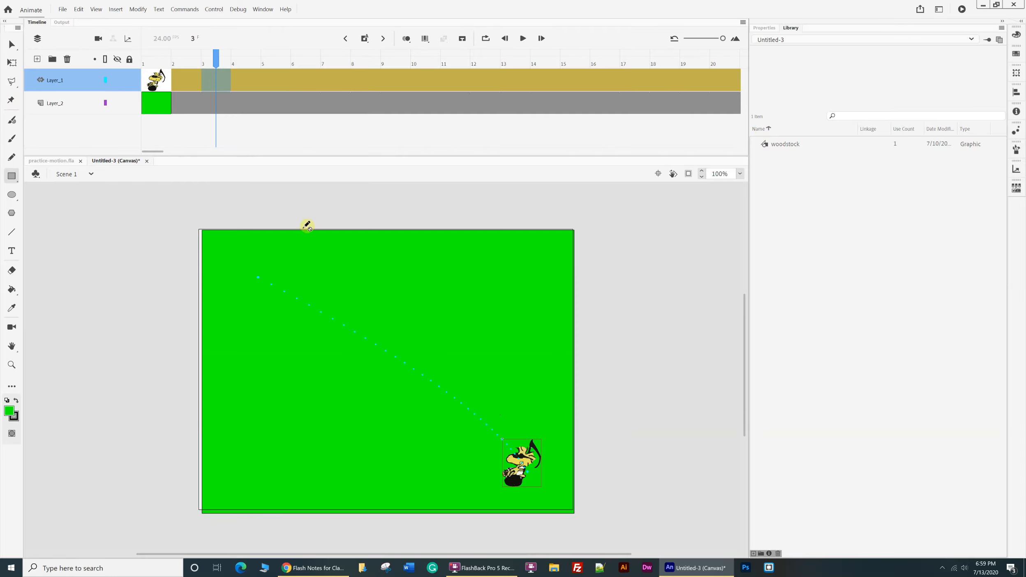
# Lock Layer_2 with the green background and hide it from the stage.
pyautogui.click(145, 112)
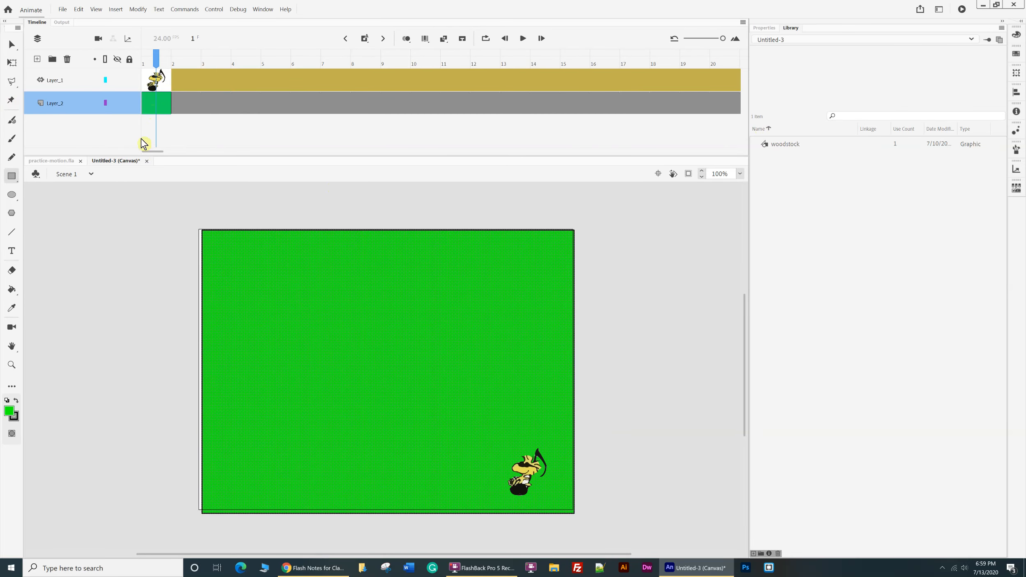
pyautogui.click(130, 102)
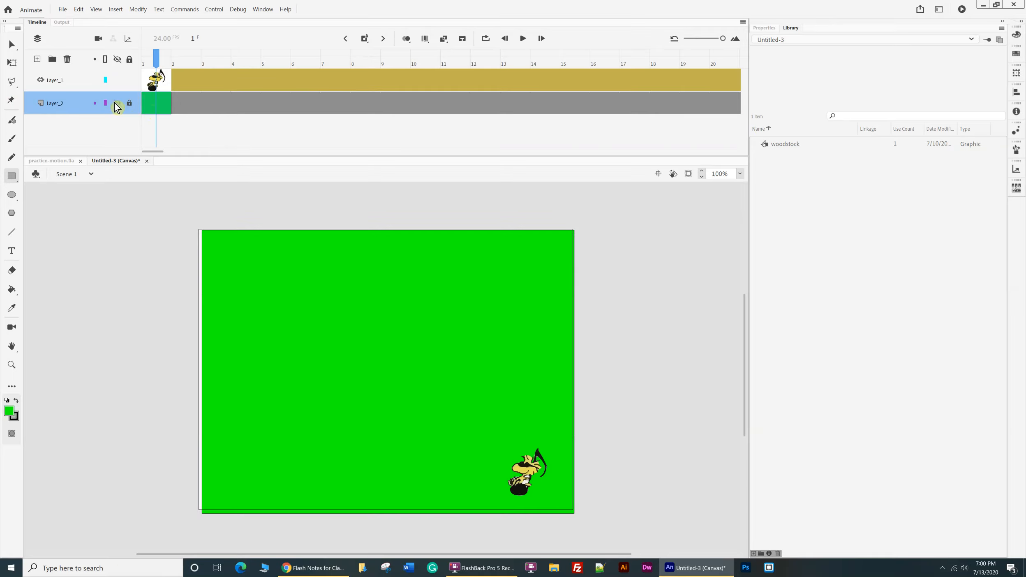
pyautogui.click(118, 103)
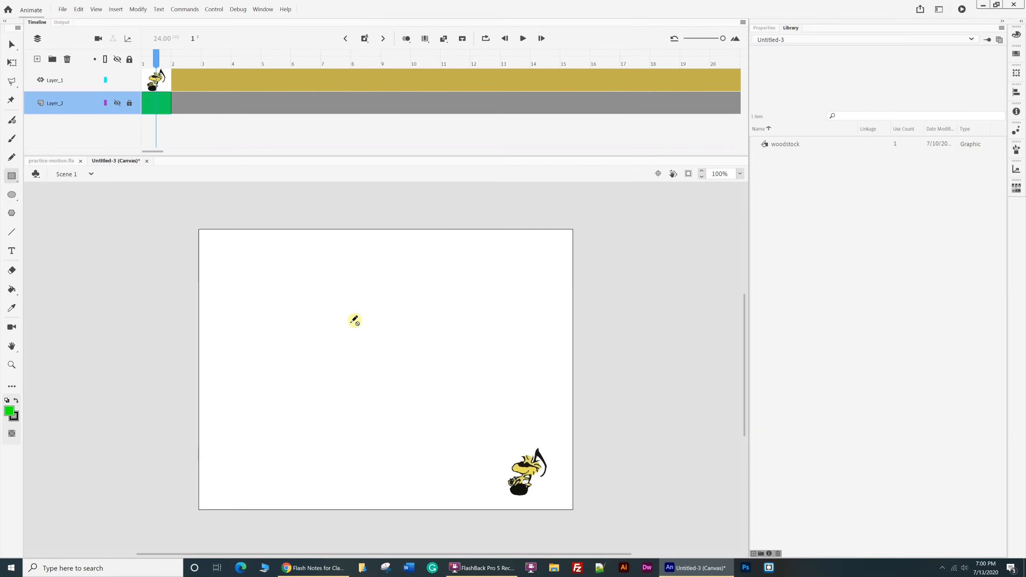
# At frame 35 of Layer_1, bend woodstock's motion path toward the lower left of the stage.
pyautogui.click(208, 74)
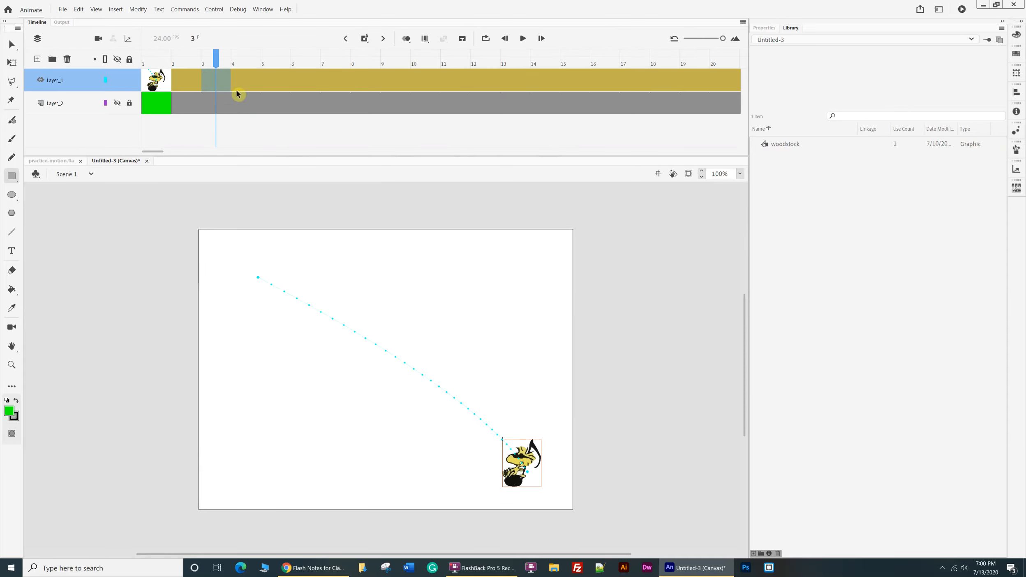
pyautogui.moveTo(214, 55); pyautogui.dragTo(351, 87)
pyautogui.click(134, 89)
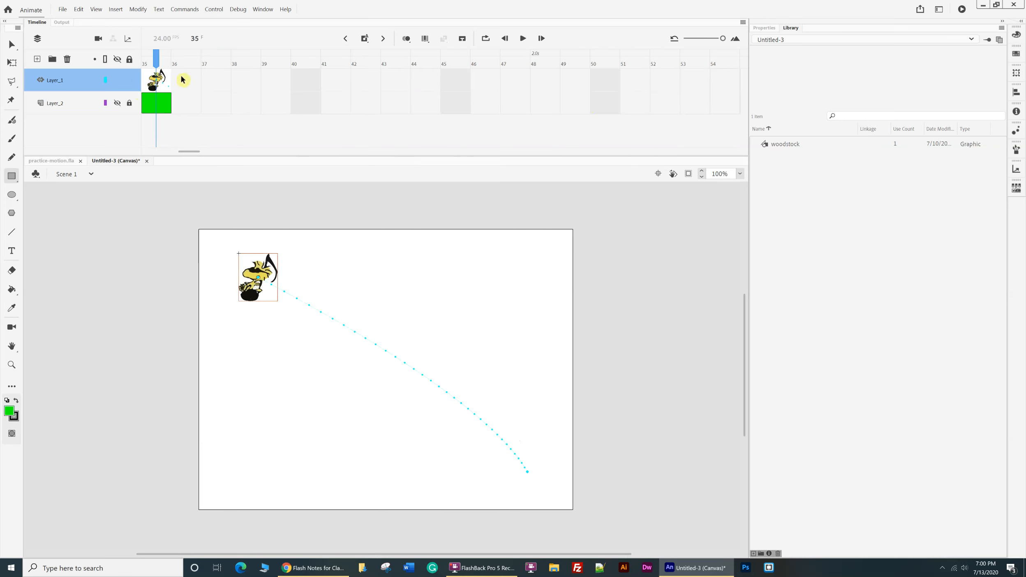
pyautogui.click(157, 87)
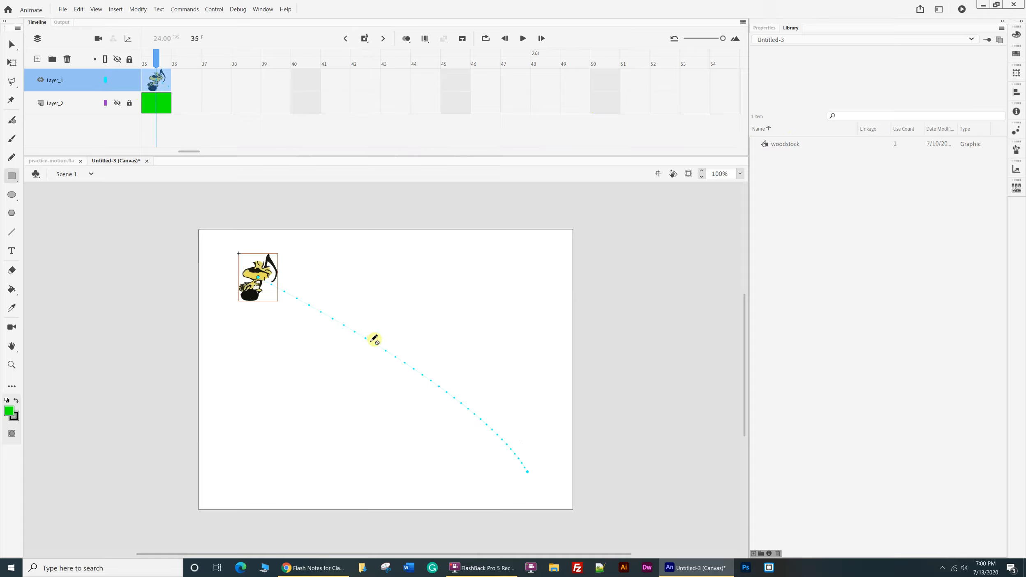
pyautogui.click(12, 45)
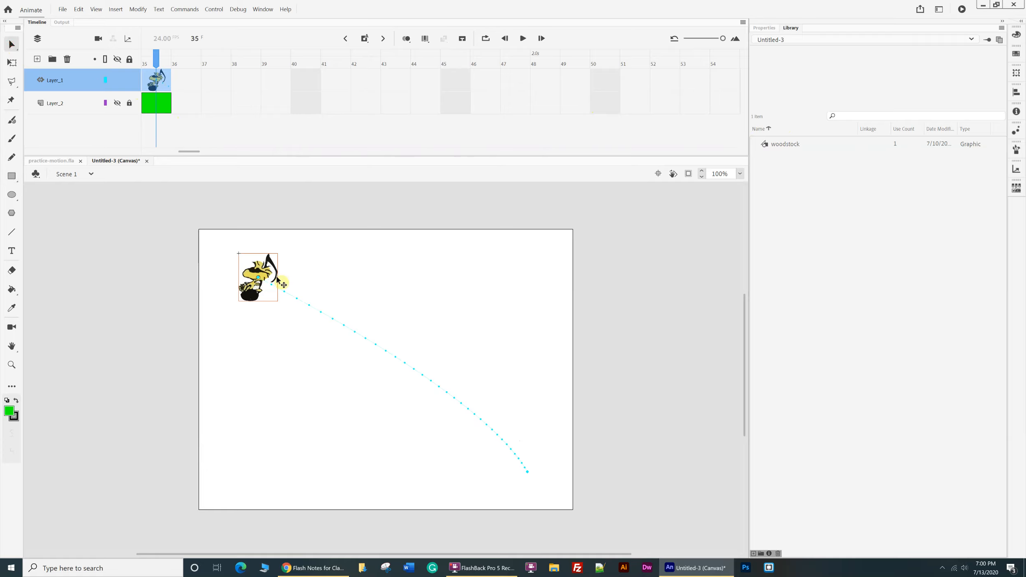
pyautogui.moveTo(373, 347); pyautogui.dragTo(216, 386)
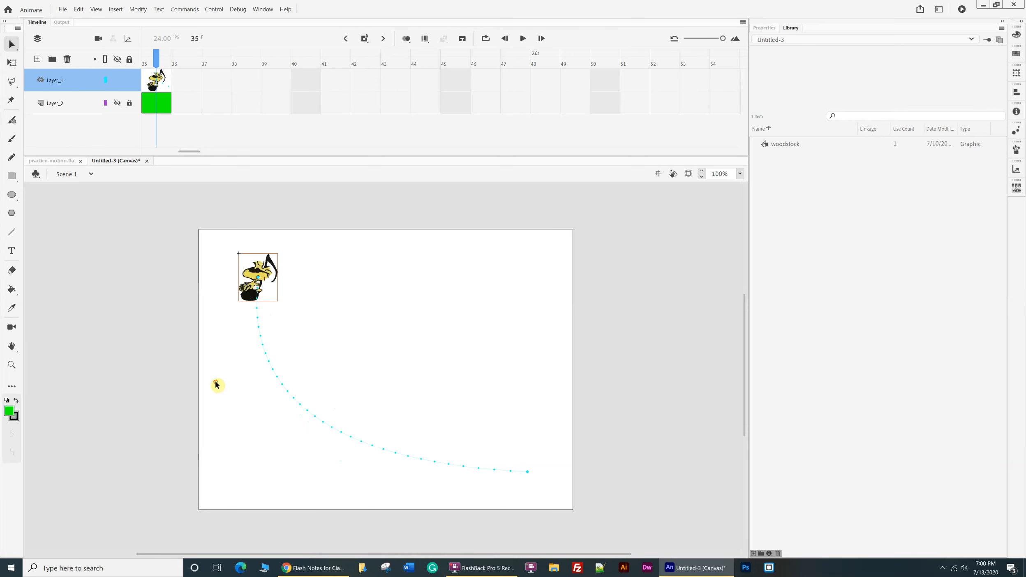
# Try several end positions for woodstock at frame 35, return it near the stage's upper-left corner, and bow the motion path toward the upper right.
pyautogui.moveTo(275, 276); pyautogui.dragTo(498, 309)
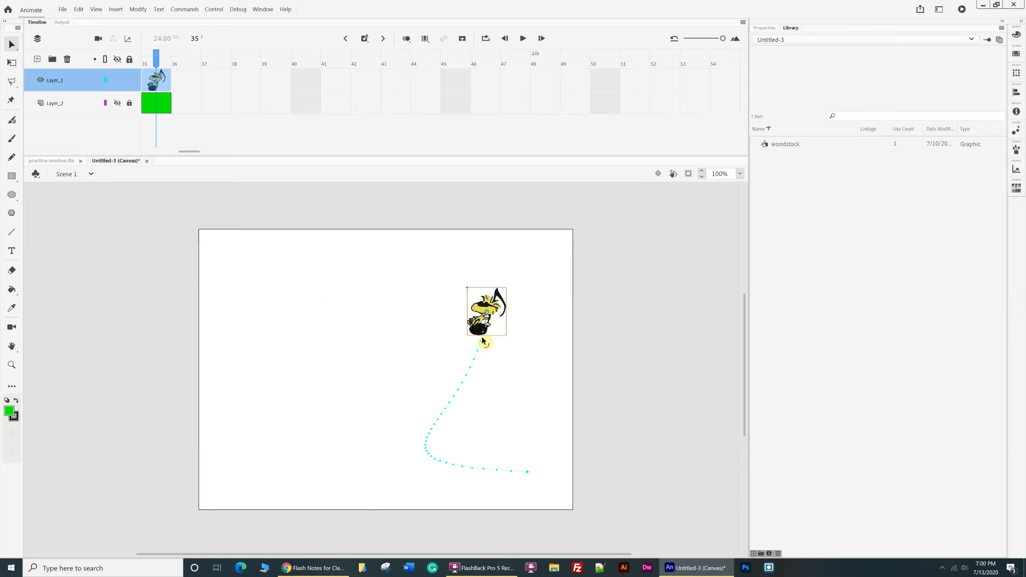
pyautogui.click(426, 383)
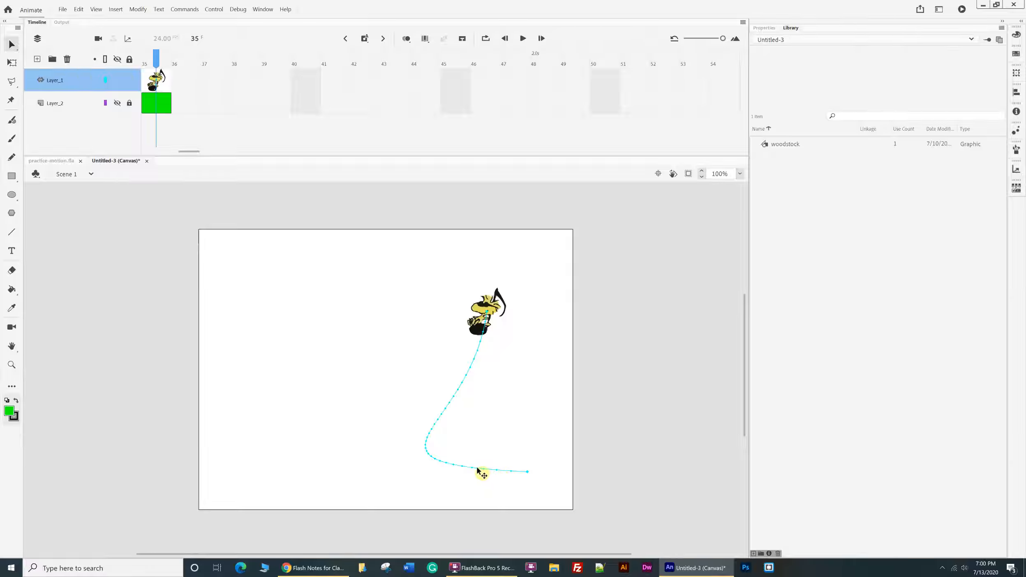
pyautogui.moveTo(479, 333); pyautogui.dragTo(341, 313)
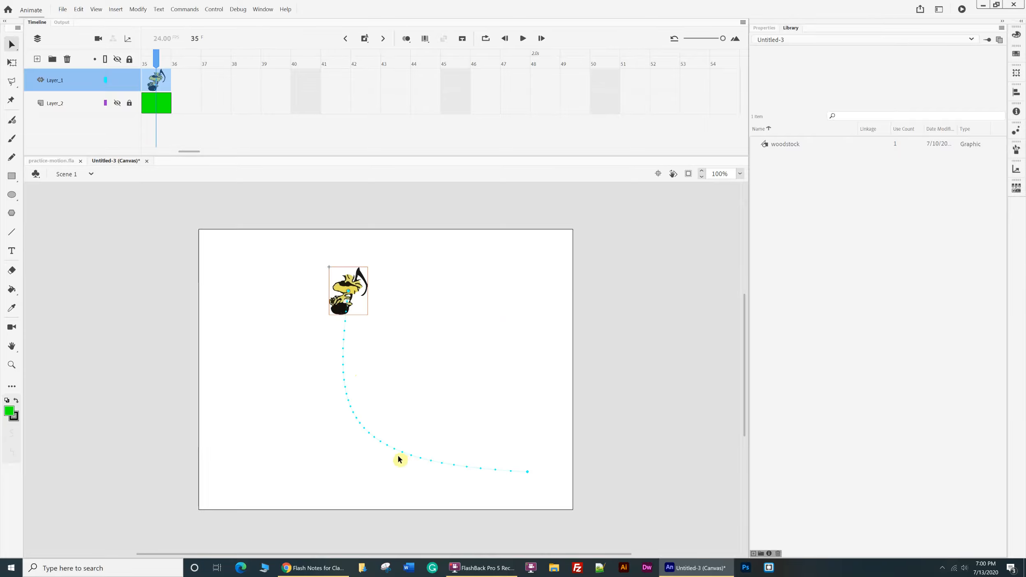
pyautogui.moveTo(354, 313); pyautogui.dragTo(266, 299)
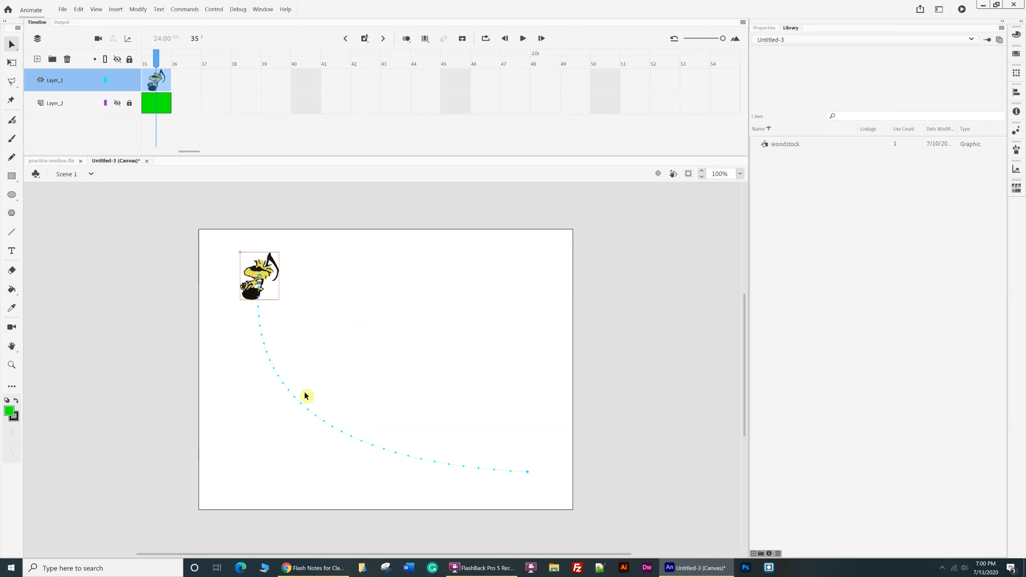
pyautogui.moveTo(314, 397); pyautogui.dragTo(403, 346)
# Rescale the whole motion path with Free Transform so it spans from the stage's upper left to its lower right.
pyautogui.click(12, 63)
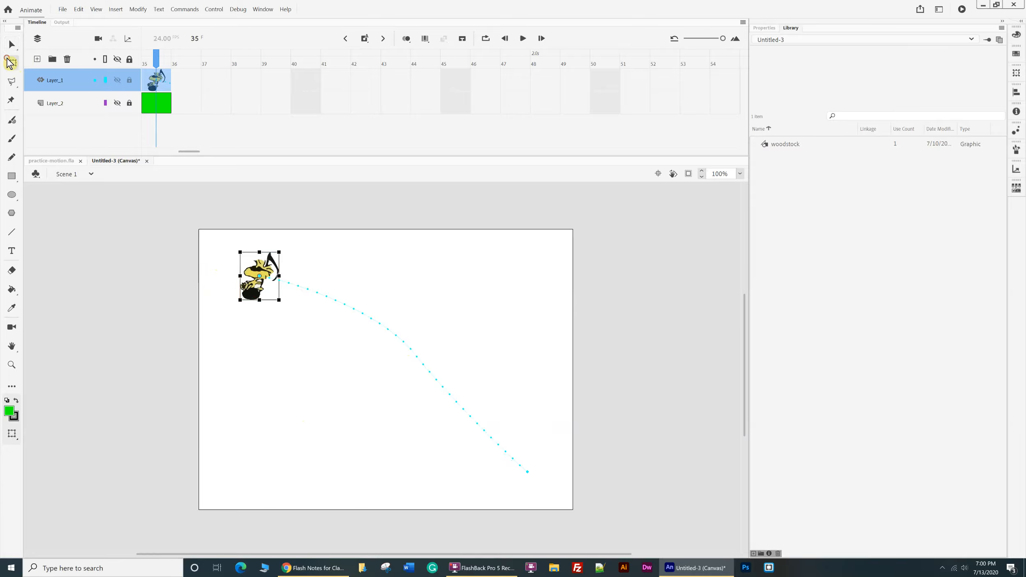
pyautogui.click(402, 341)
pyautogui.moveTo(393, 471); pyautogui.dragTo(394, 442)
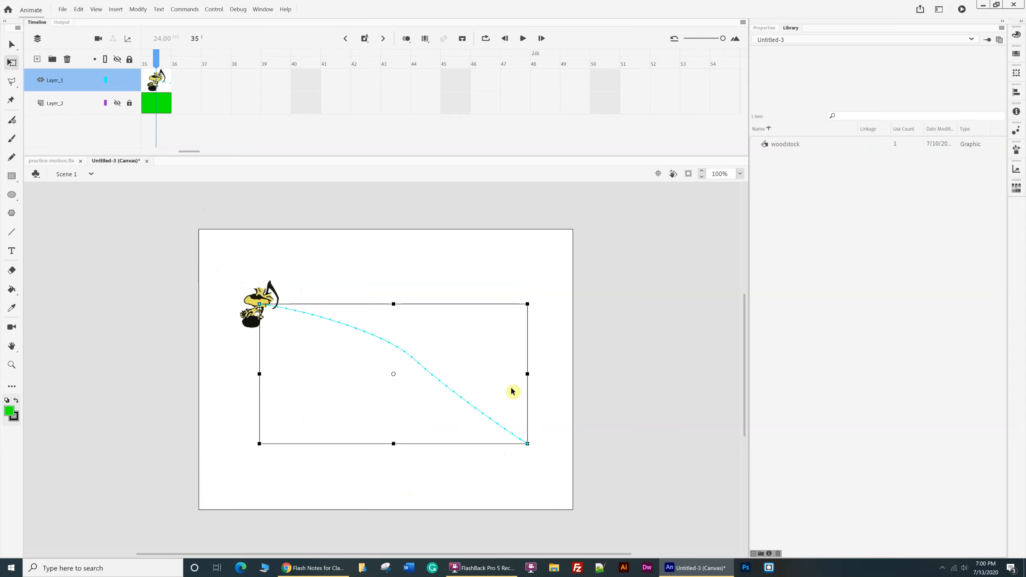
pyautogui.moveTo(529, 374); pyautogui.dragTo(477, 375)
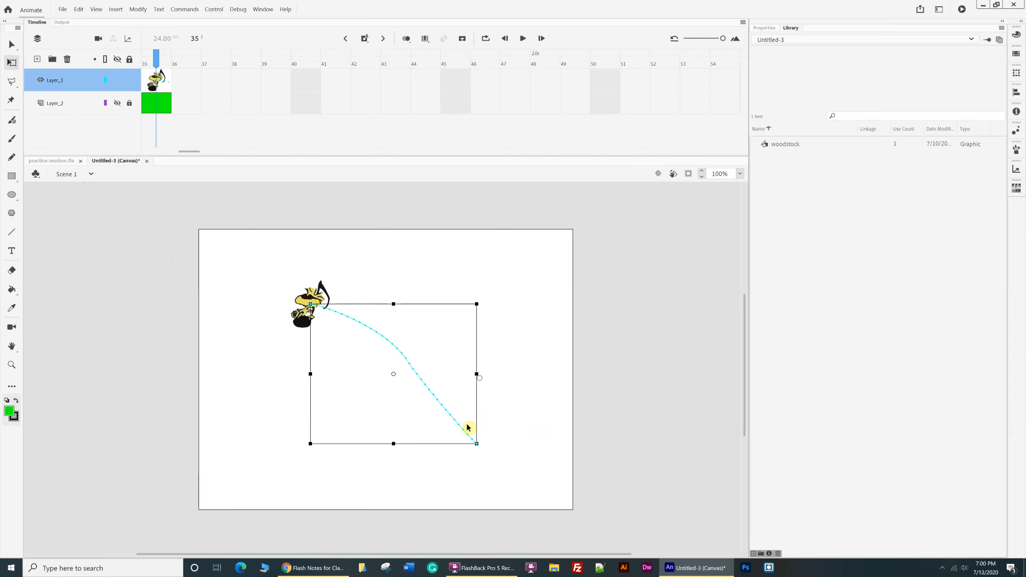
pyautogui.moveTo(309, 449); pyautogui.dragTo(239, 408)
pyautogui.moveTo(429, 374); pyautogui.dragTo(523, 372)
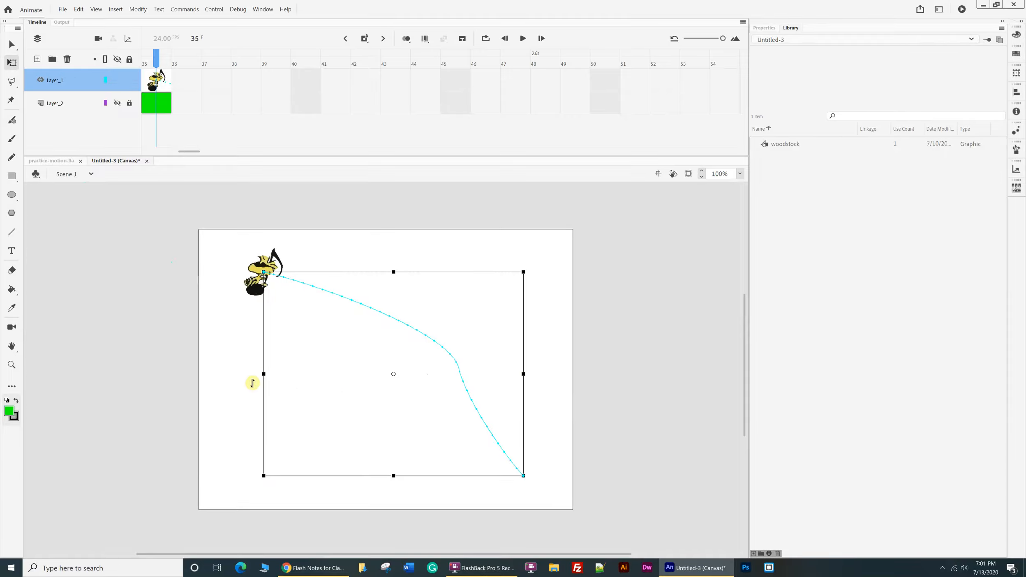
pyautogui.click(238, 382)
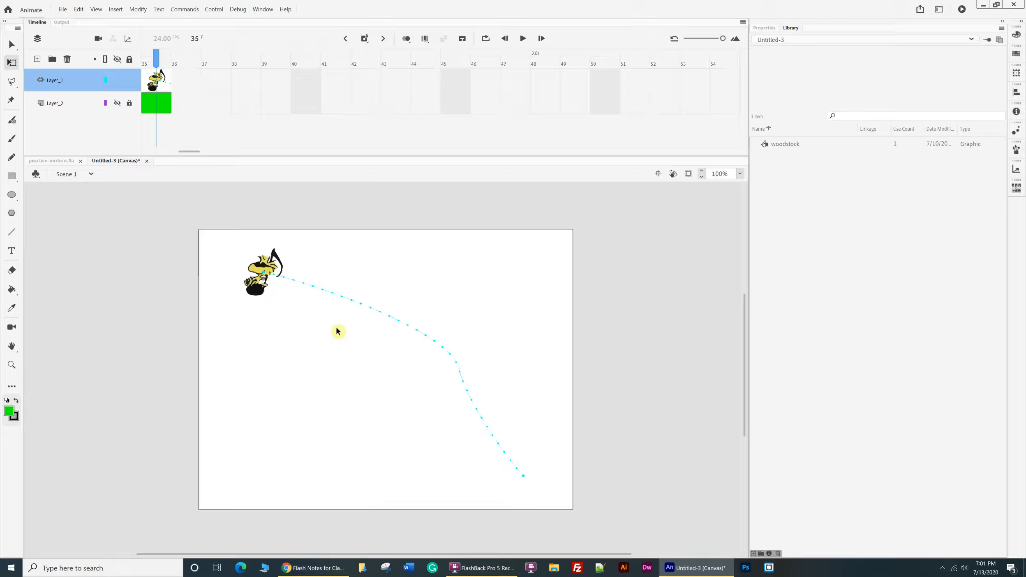
# Play and scrub the animation to review woodstock's movement along the transformed path.
pyautogui.click(452, 355)
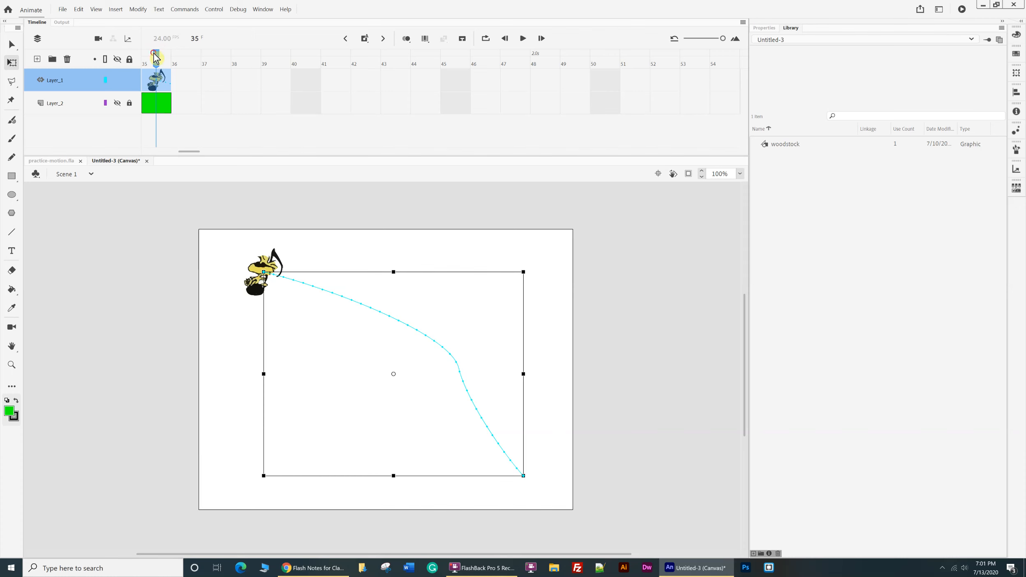
pyautogui.press('Return')
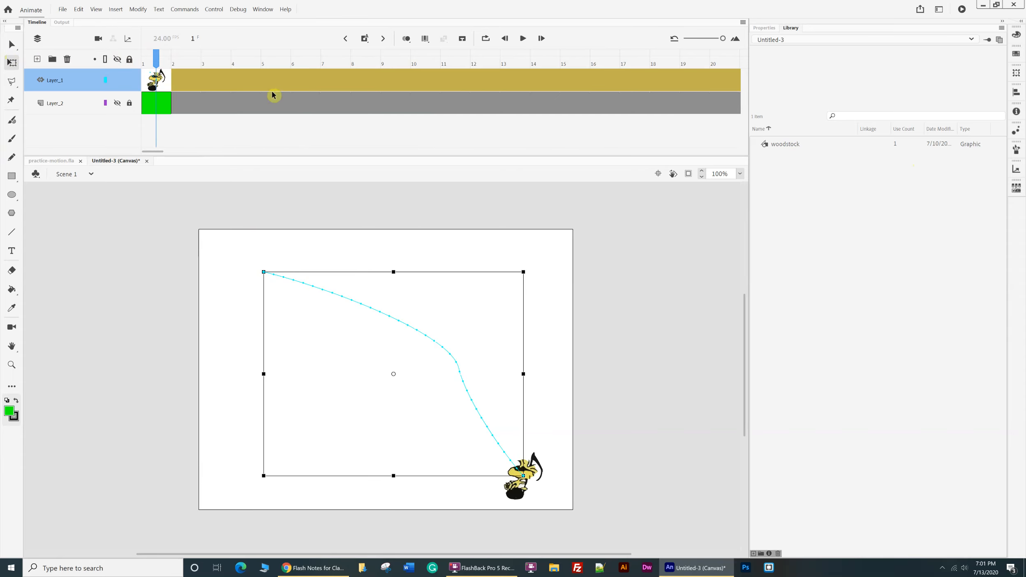
pyautogui.click(405, 325)
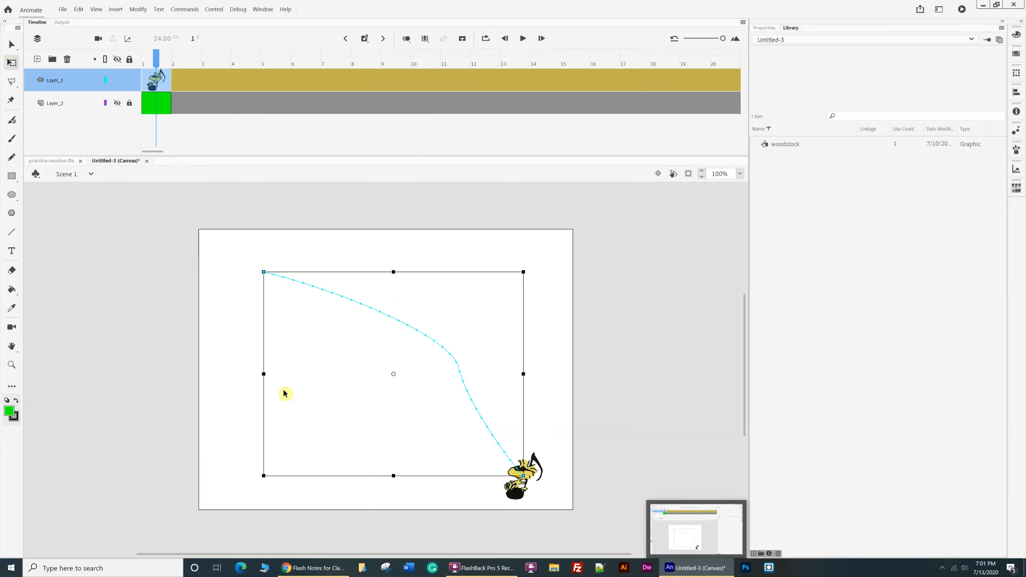
pyautogui.click(13, 45)
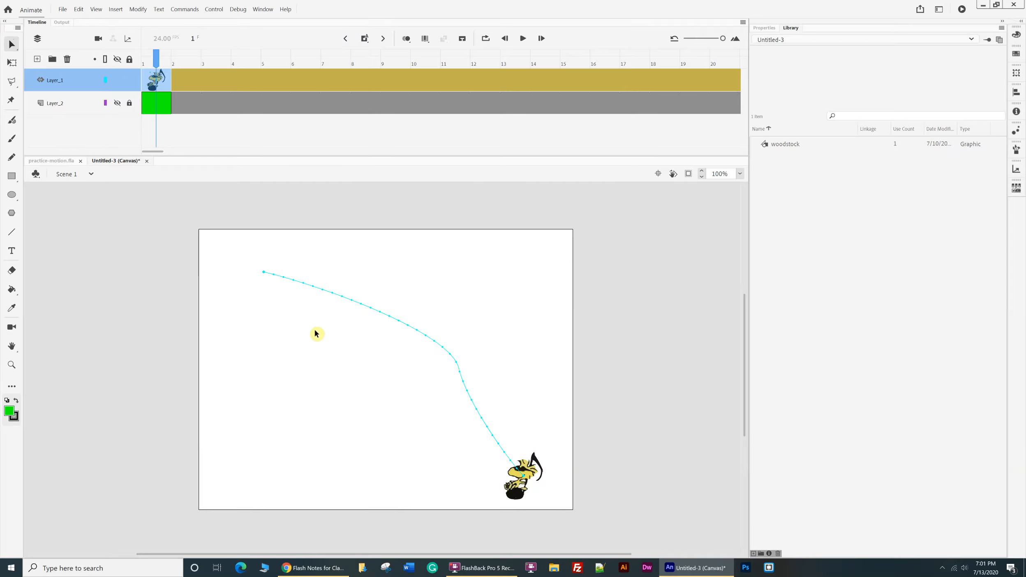
pyautogui.moveTo(157, 53); pyautogui.dragTo(59, 102)
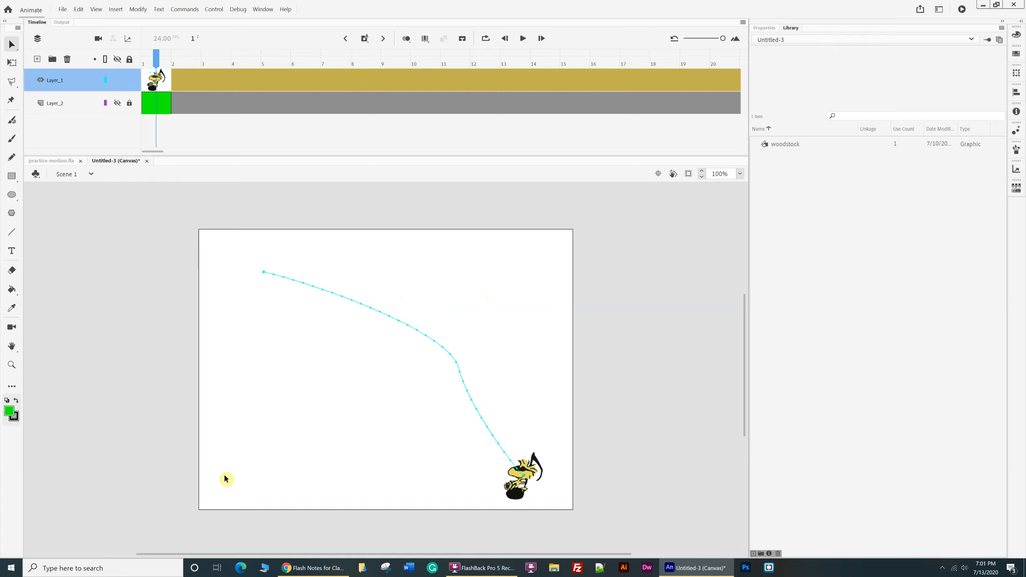
pyautogui.click(375, 314)
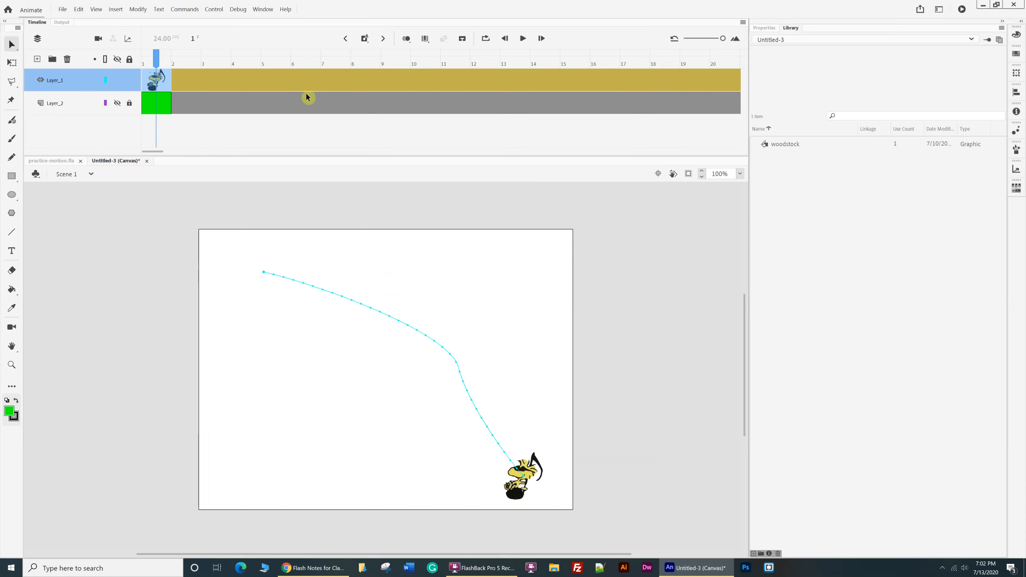
# Open and enlarge the motion editor for Layer_1's tween, and dip the Location X curve before its middle anchor, placed near frame 17.
pyautogui.doubleClick(231, 81)
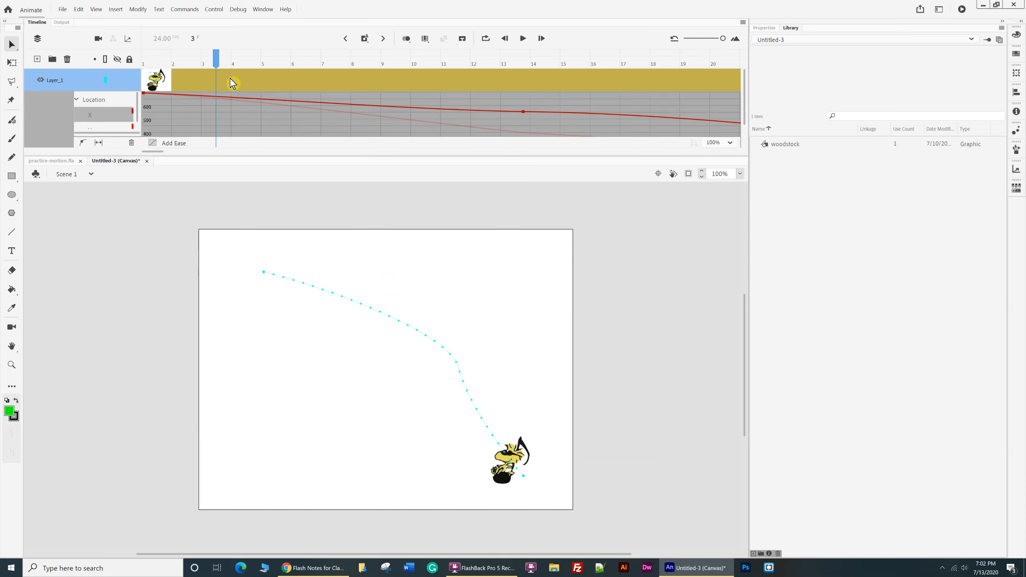
pyautogui.moveTo(243, 156); pyautogui.dragTo(251, 326)
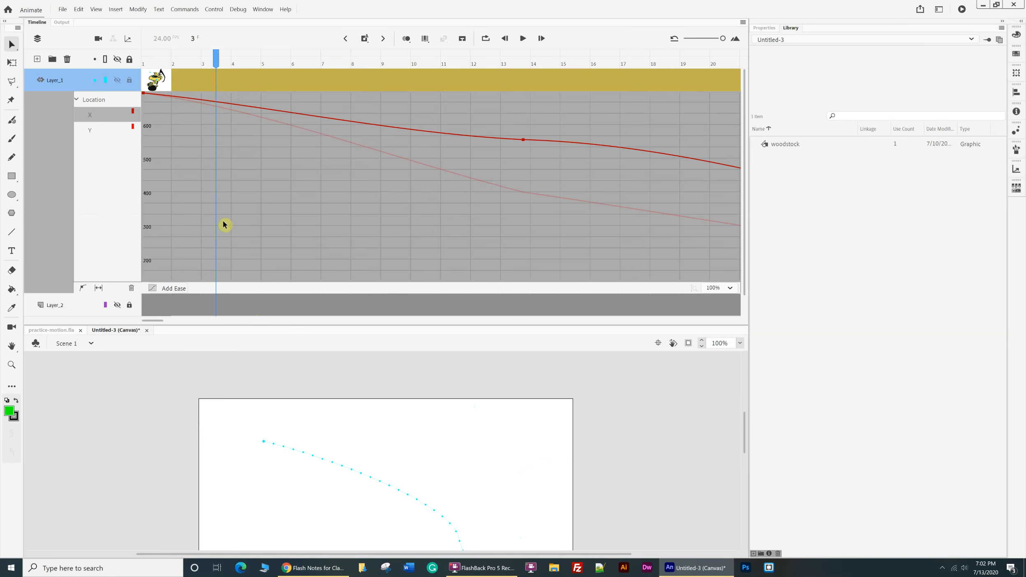
pyautogui.click(524, 140)
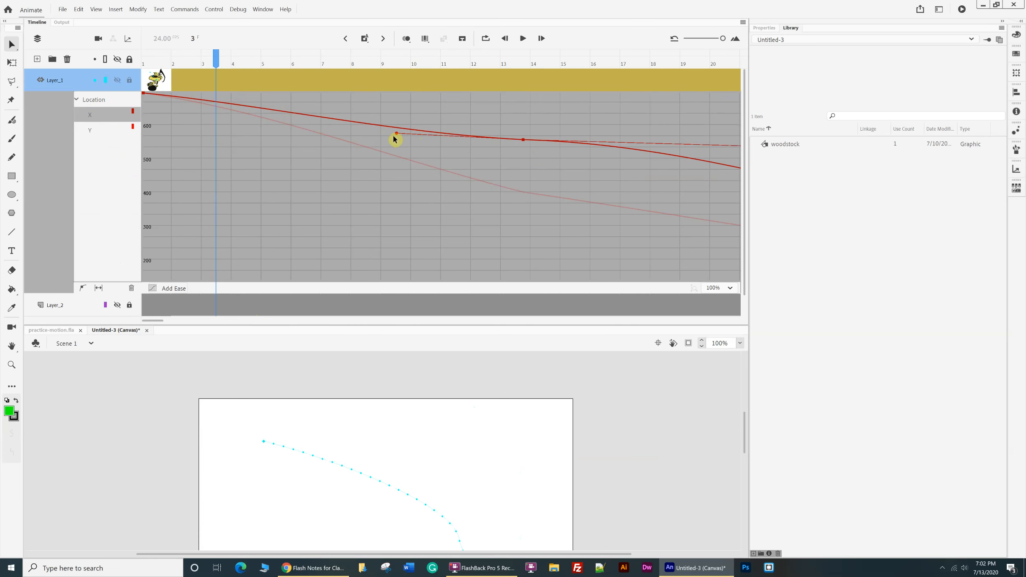
pyautogui.moveTo(397, 136); pyautogui.dragTo(381, 228)
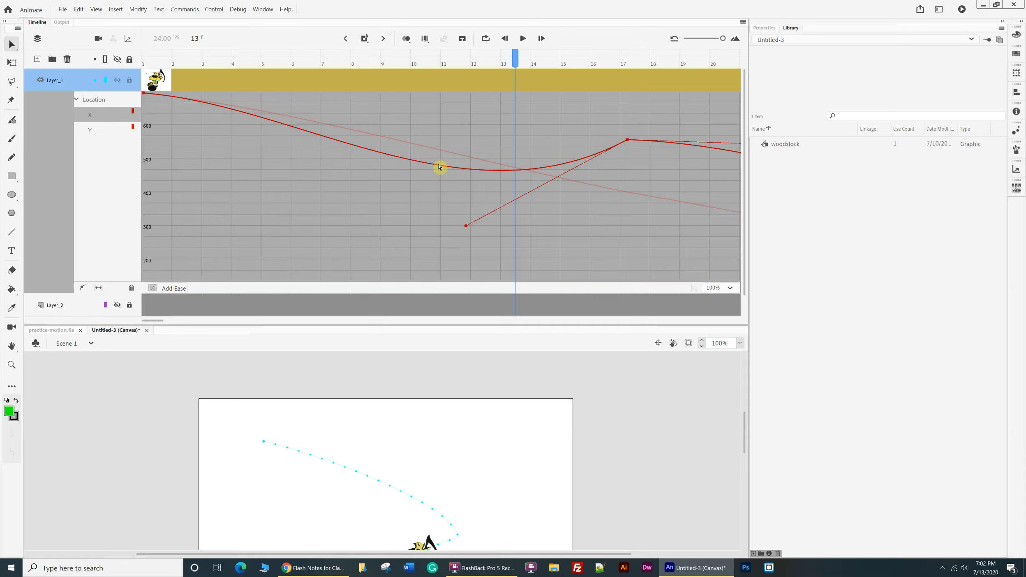
# Insert a keyframe at frame 10 of woodstock's motion tween in Layer_1.
pyautogui.moveTo(515, 58); pyautogui.dragTo(416, 57)
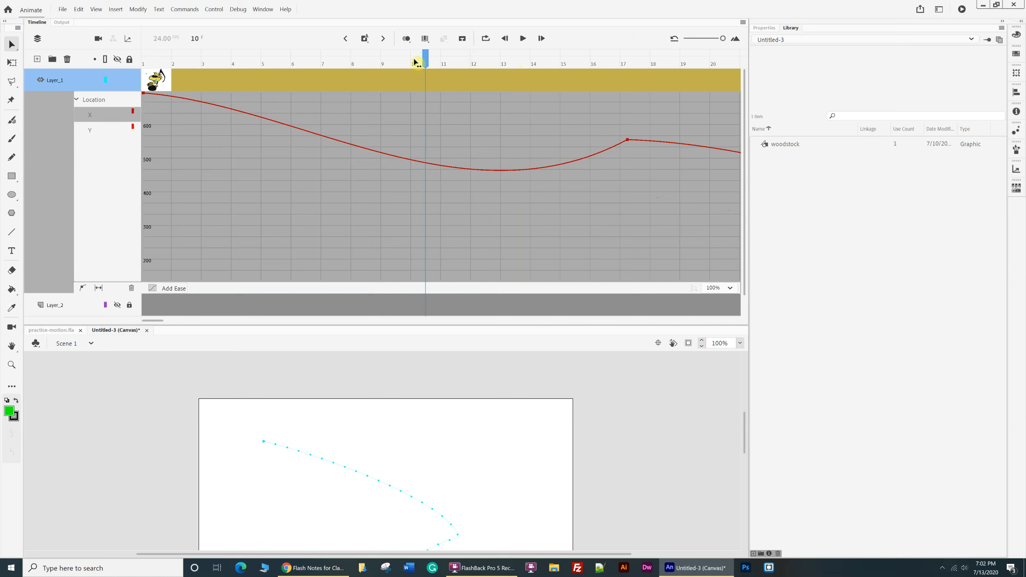
pyautogui.click(423, 60)
pyautogui.press('F6')
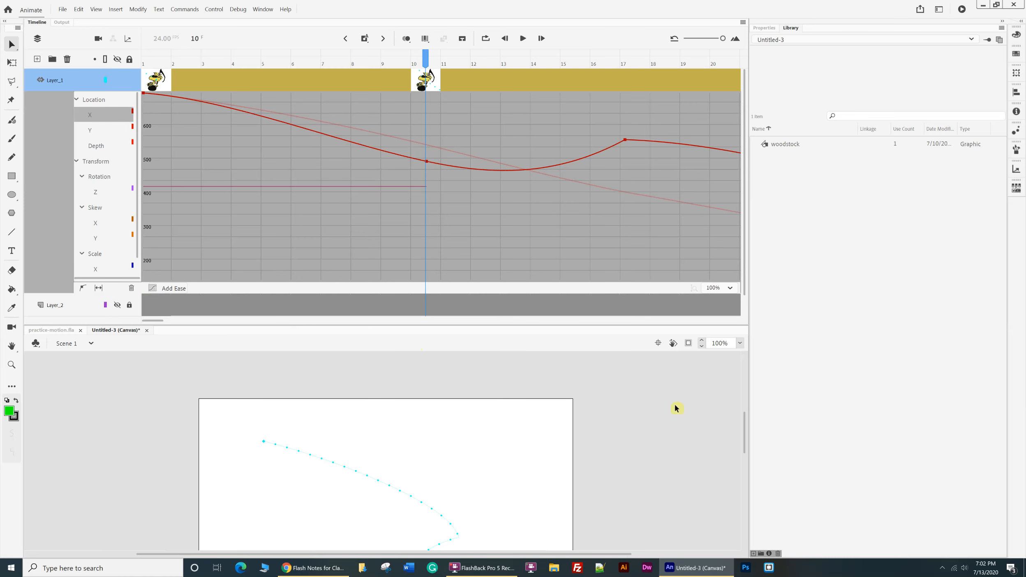
# Select woodstock at frame 10 and display the Skew X curve in the motion editor.
pyautogui.moveTo(745, 428); pyautogui.dragTo(744, 462)
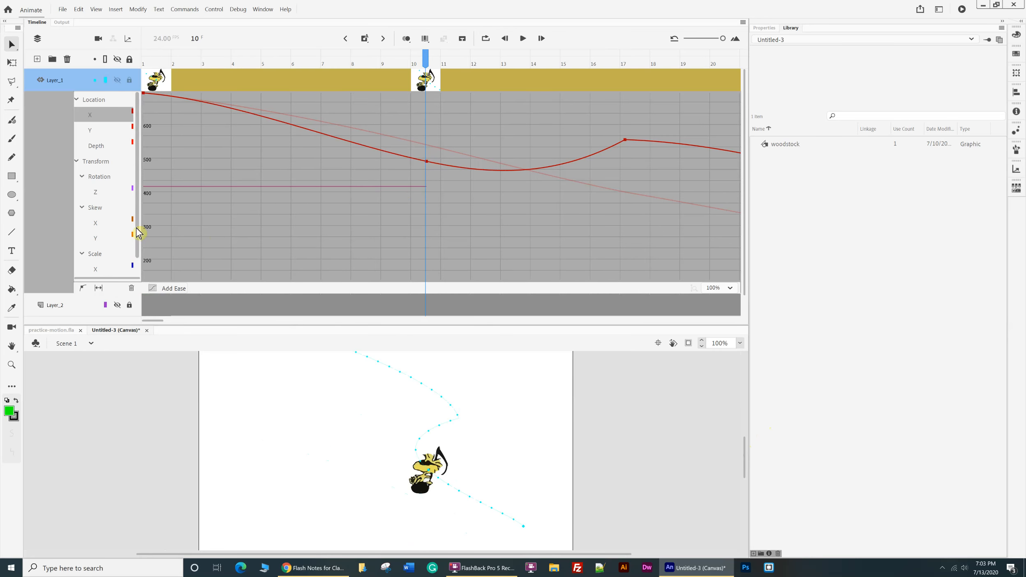
pyautogui.scroll(2, 147, 185)
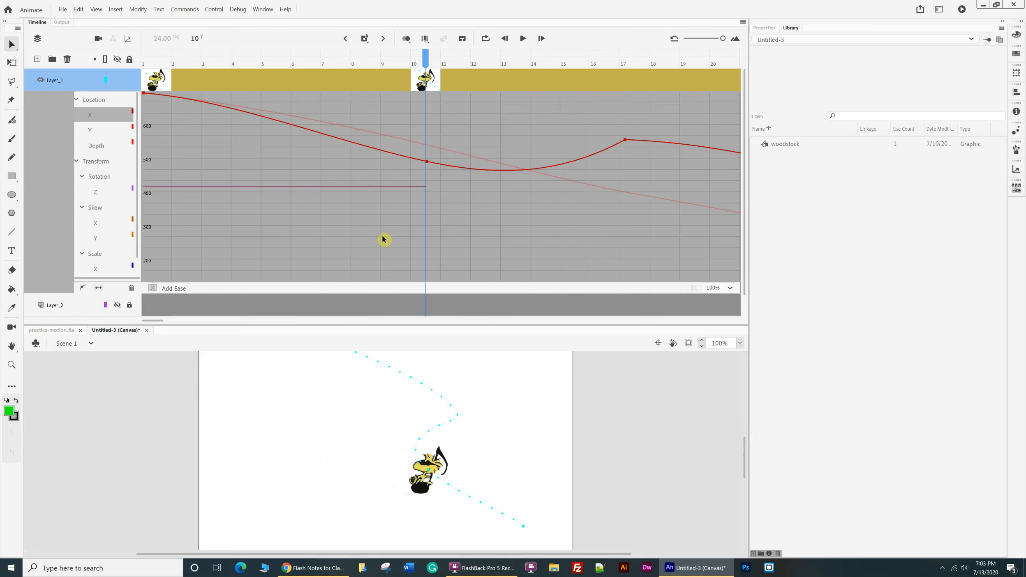
pyautogui.click(444, 474)
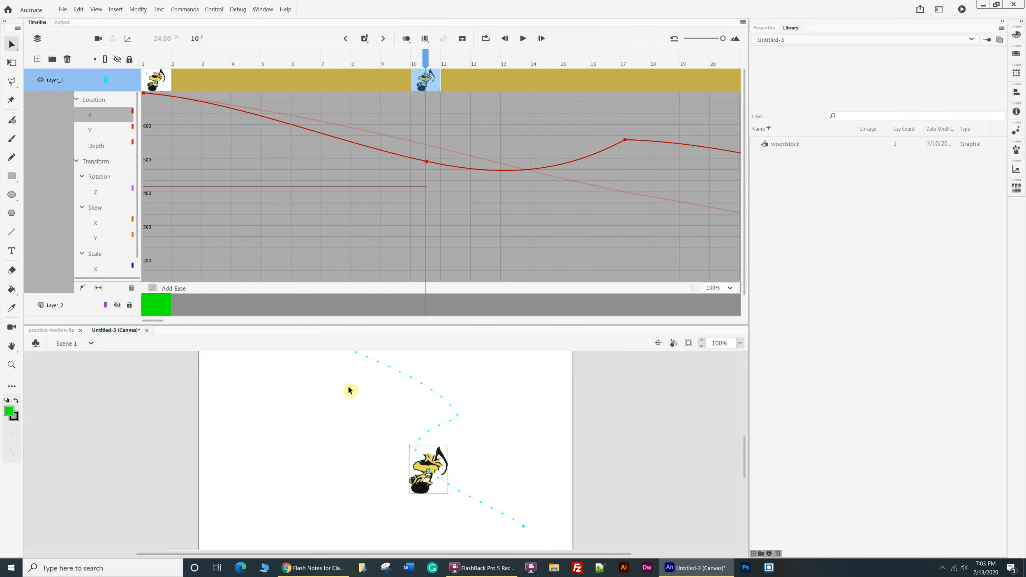
pyautogui.click(97, 226)
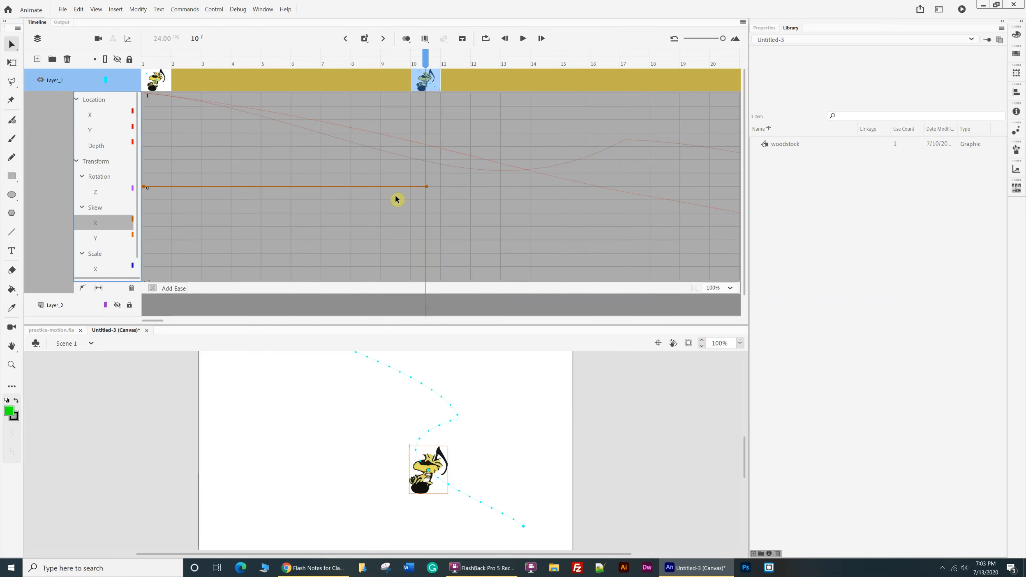
# Lower the frame 10 anchor of woodstock's Skew X curve slightly, and raise the frame 10 anchor of its Skew Y curve slightly.
pyautogui.moveTo(428, 188); pyautogui.dragTo(427, 245)
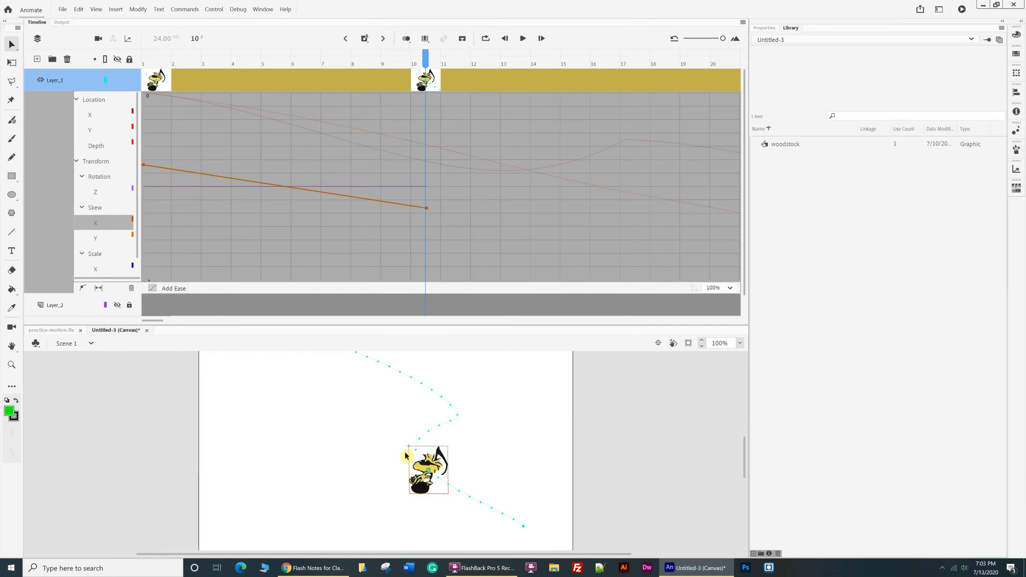
pyautogui.moveTo(427, 209); pyautogui.dragTo(430, 287)
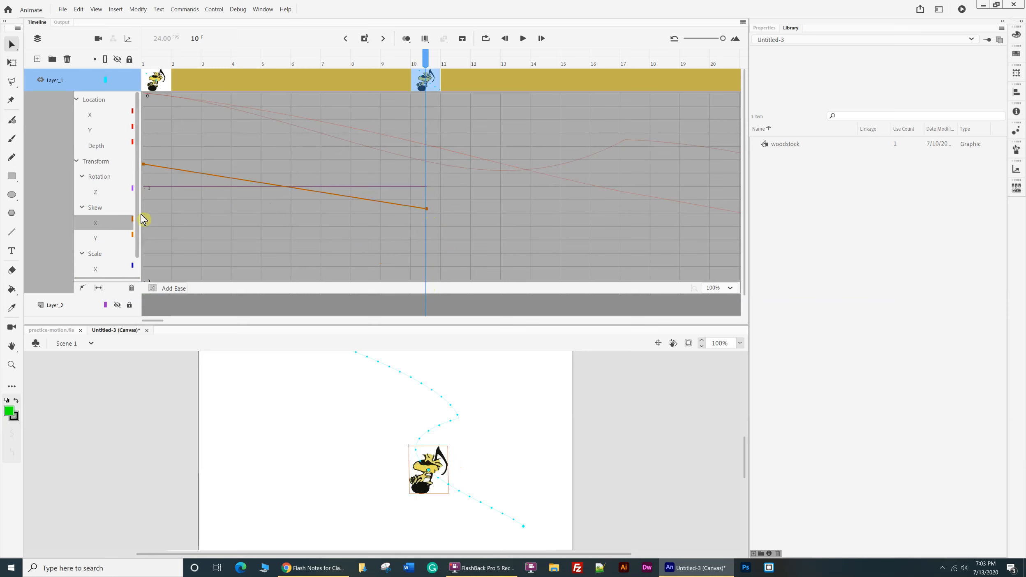
pyautogui.click(113, 241)
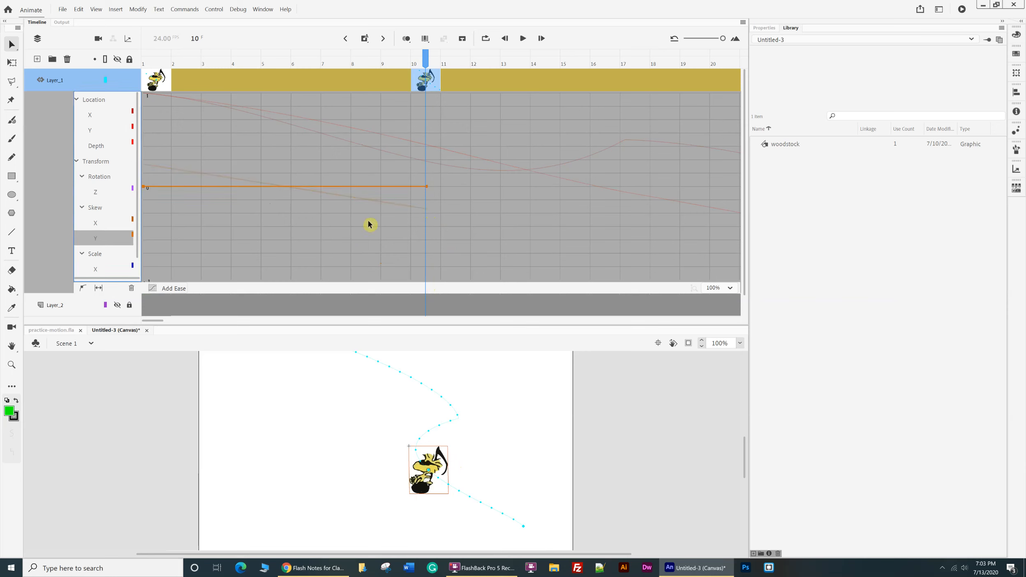
pyautogui.moveTo(427, 188); pyautogui.dragTo(394, 87)
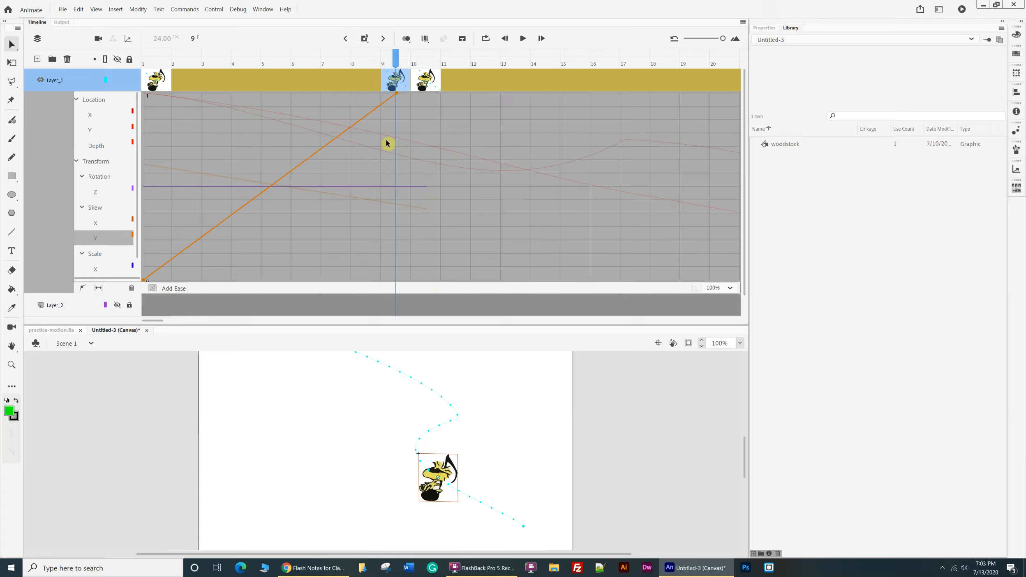
pyautogui.moveTo(398, 96); pyautogui.dragTo(423, 200)
pyautogui.click(440, 375)
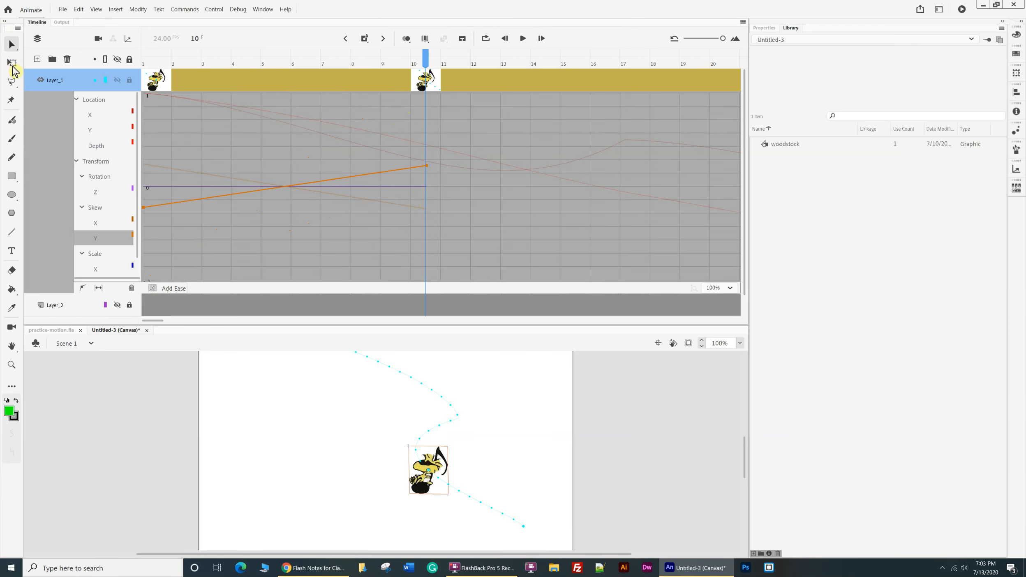
# Skew woodstock horizontally at frame 10 with the Free Transform tool so its upper edge leans slightly left.
pyautogui.click(11, 63)
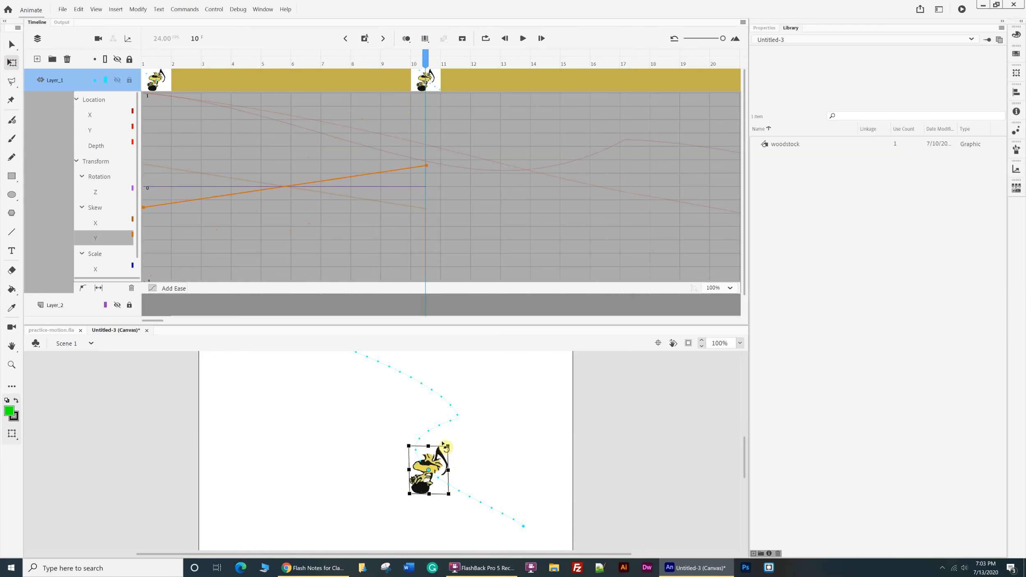
pyautogui.moveTo(442, 446); pyautogui.dragTo(401, 446)
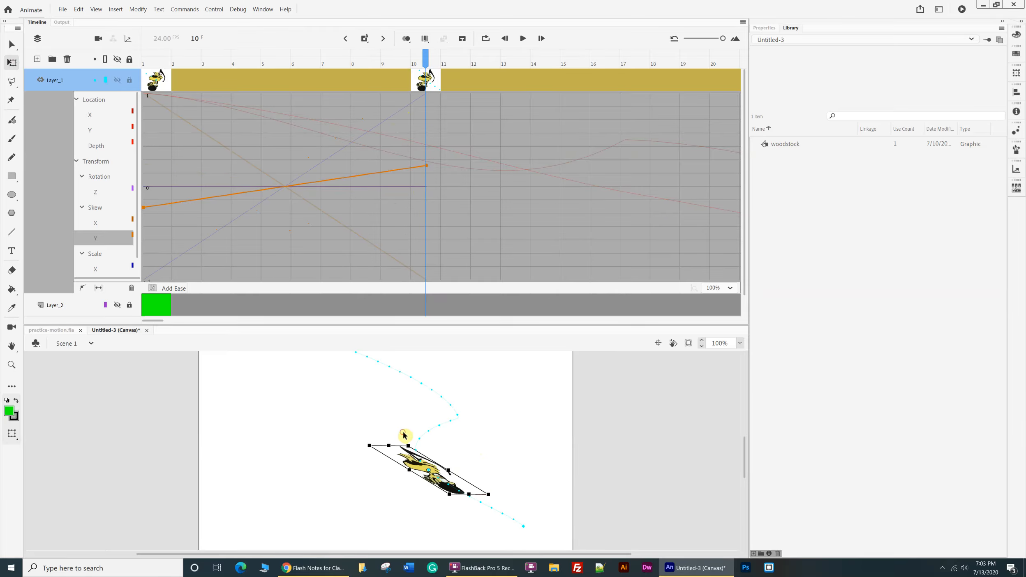
pyautogui.moveTo(398, 445); pyautogui.dragTo(431, 444)
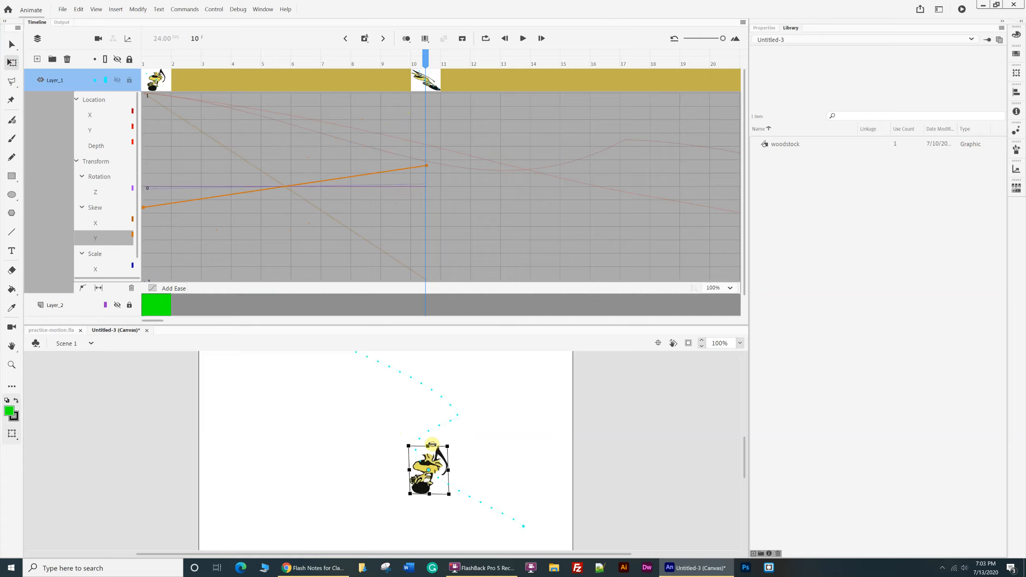
pyautogui.moveTo(432, 445)
pyautogui.mouseDown()
pyautogui.moveTo(445, 446)
pyautogui.moveTo(433, 445)
pyautogui.mouseUp()
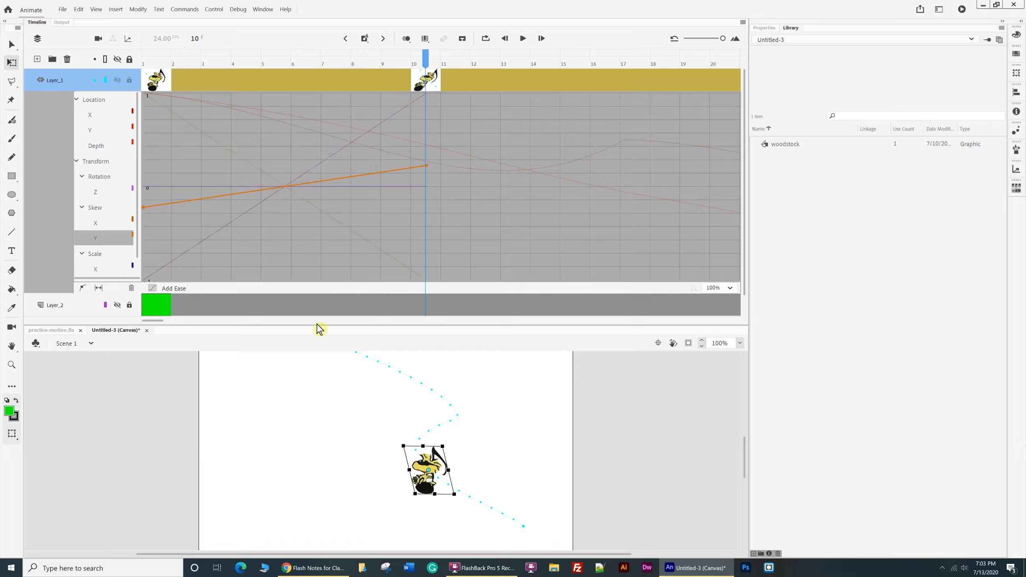